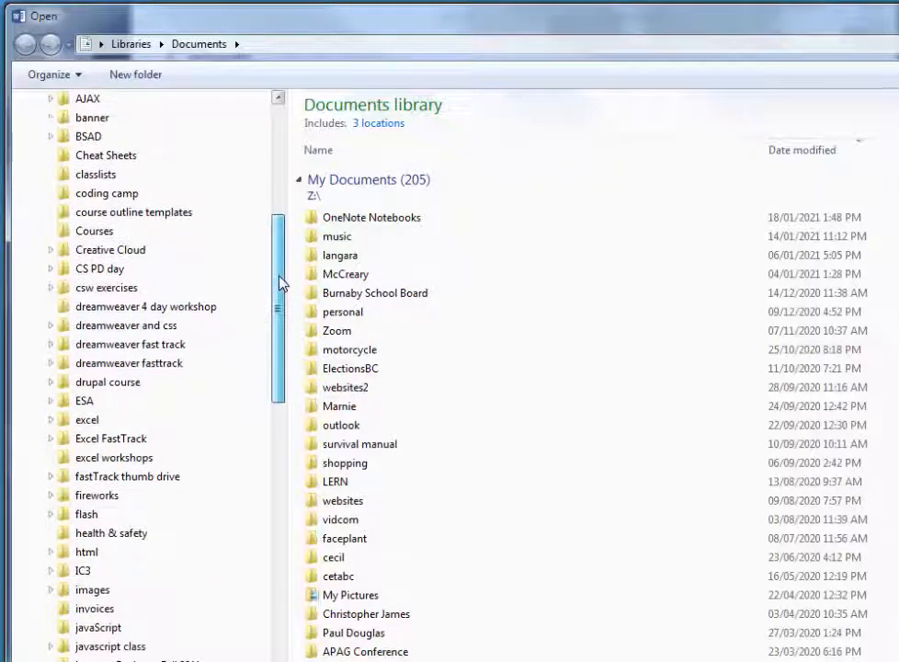
# Open demonstrationTableOfContentsIndexColumns.docx from the topic3 folder inside BSAD, MS Word.
pyautogui.click(50, 156)
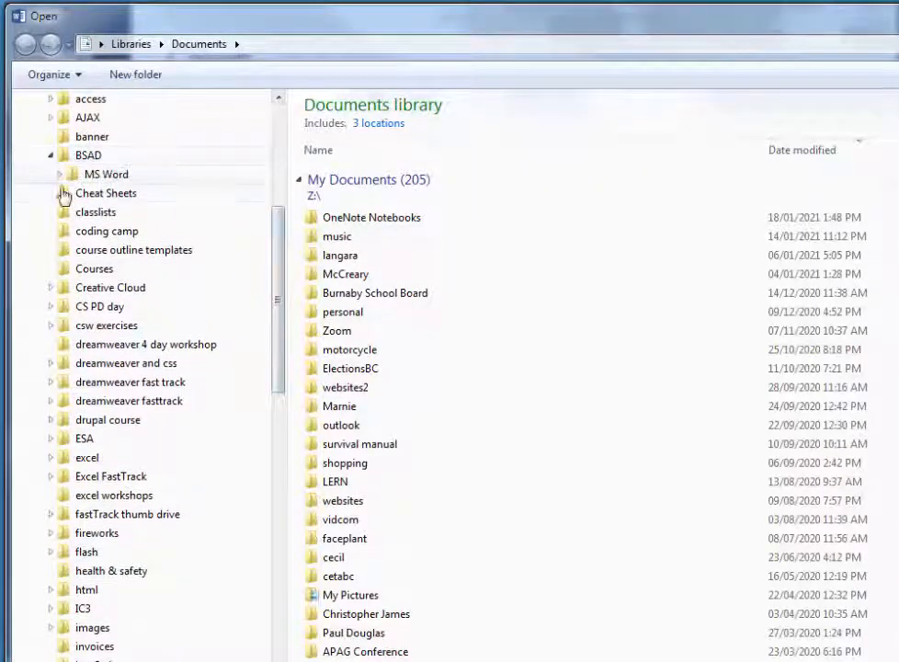
pyautogui.click(59, 174)
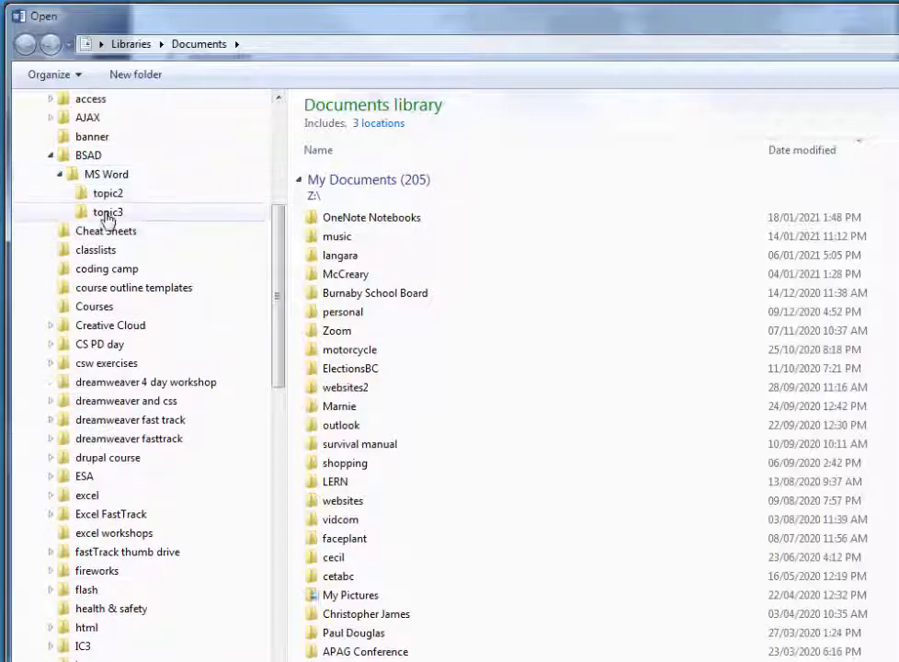
pyautogui.click(106, 214)
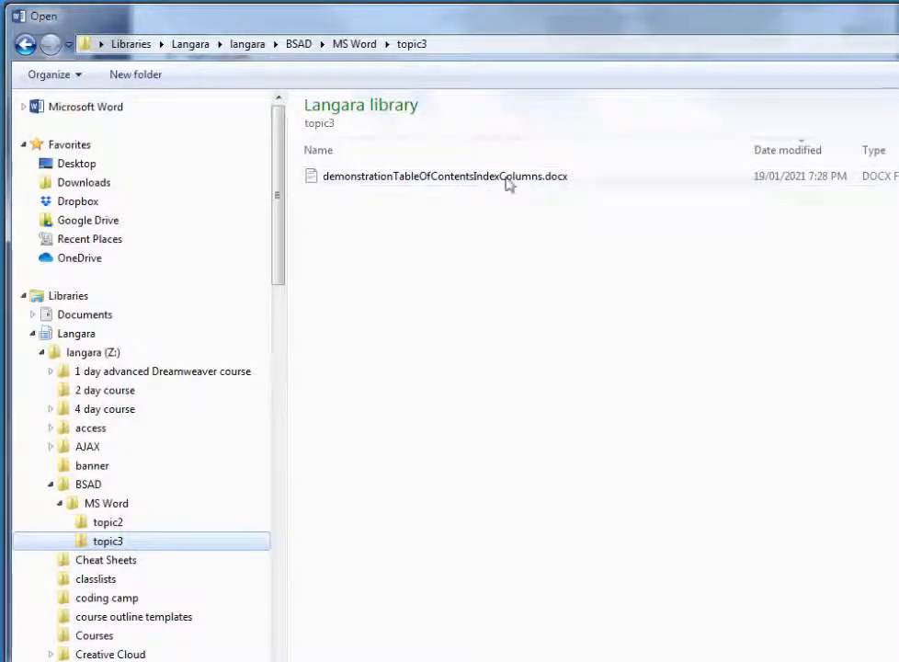
pyautogui.doubleClick(315, 182)
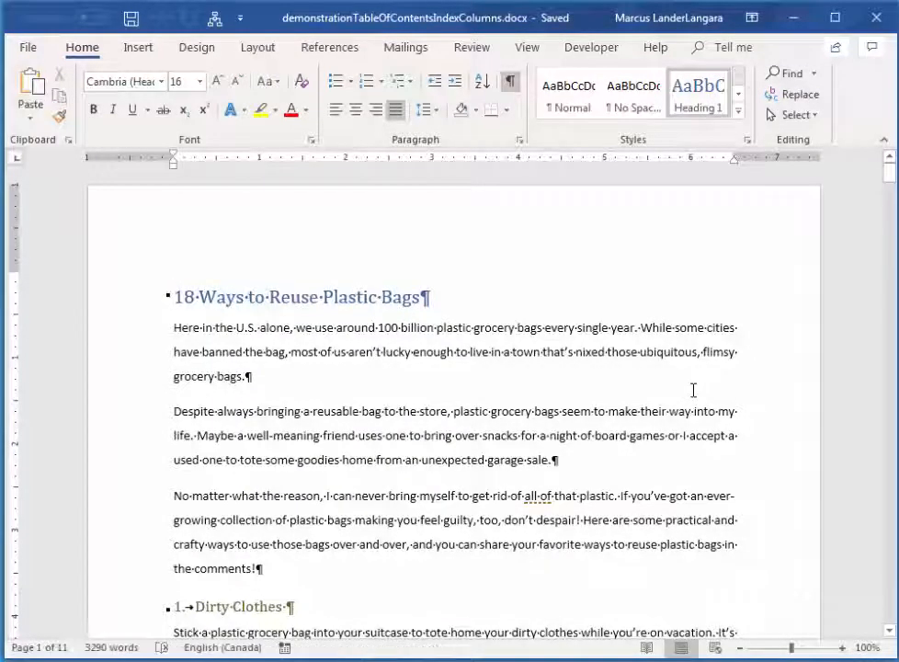
# Examine the styles of the title, the numbered subheadings and the "The 7 Germiest Public Places" heading, including where that section starts.
pyautogui.click(307, 295)
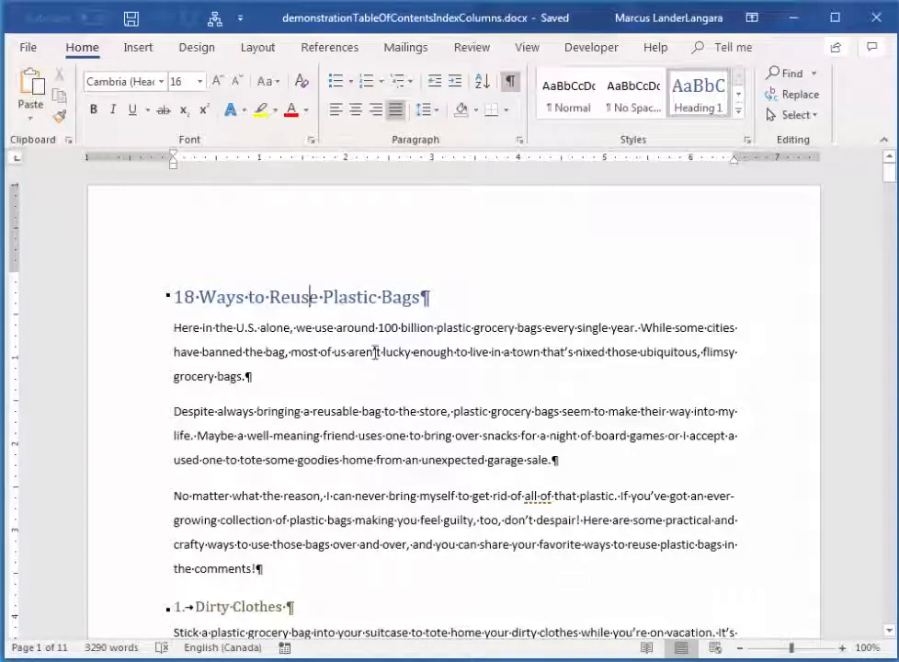
pyautogui.scroll(-3, 469, 422)
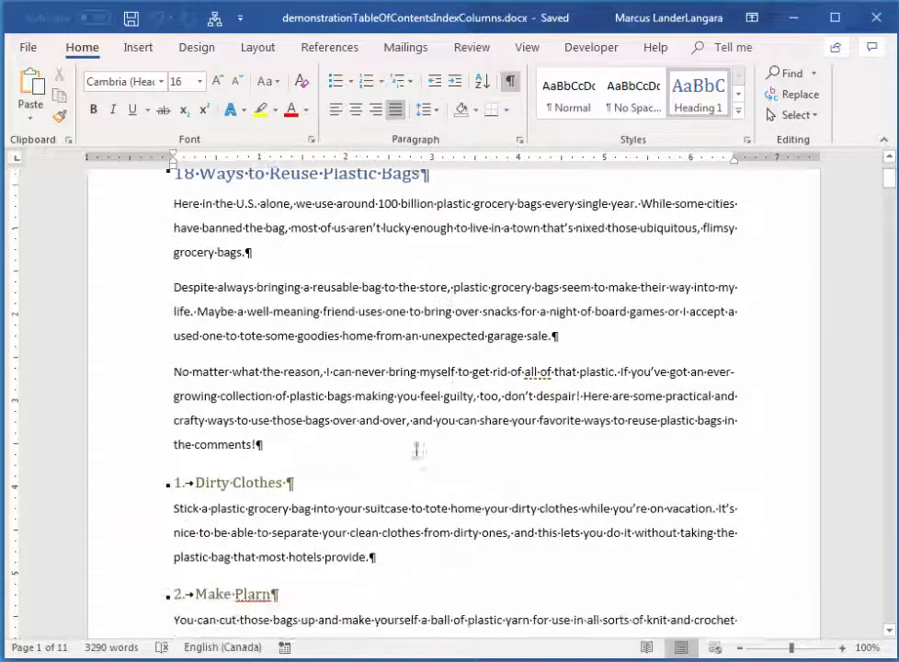
pyautogui.click(234, 478)
pyautogui.scroll(-3, 417, 476)
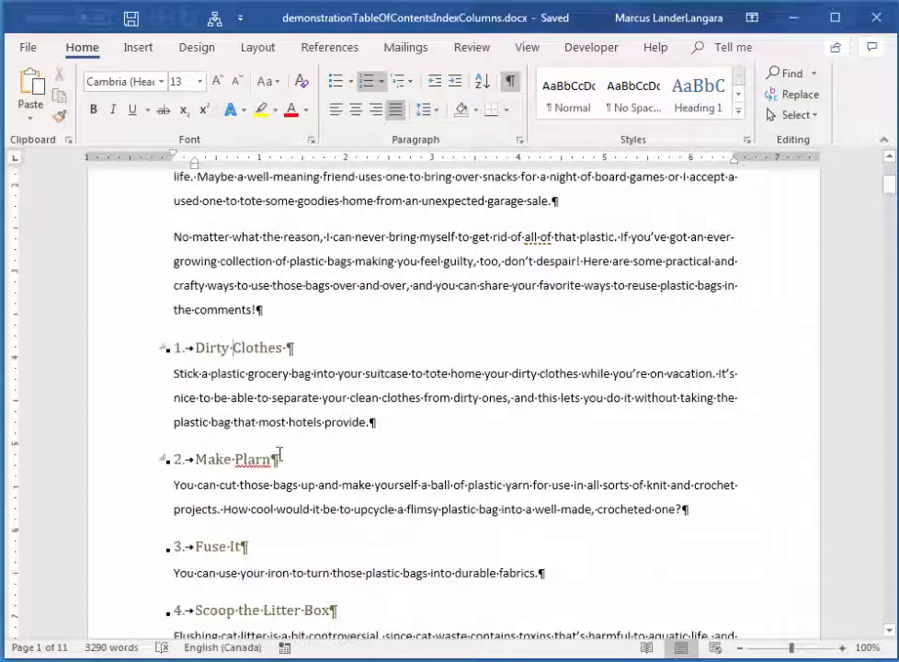
pyautogui.scroll(-15, 413, 465)
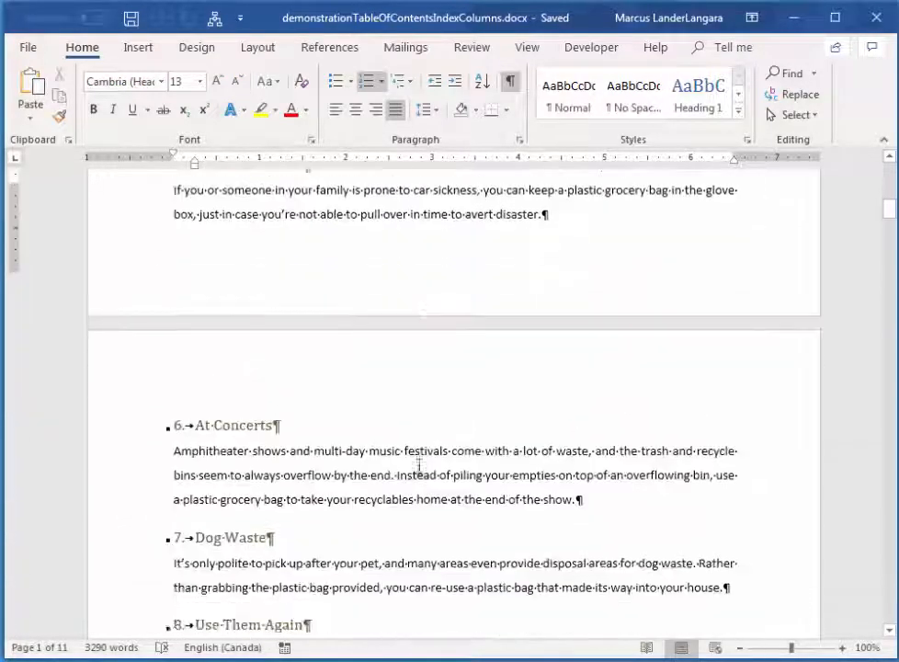
pyautogui.scroll(-15, 427, 474)
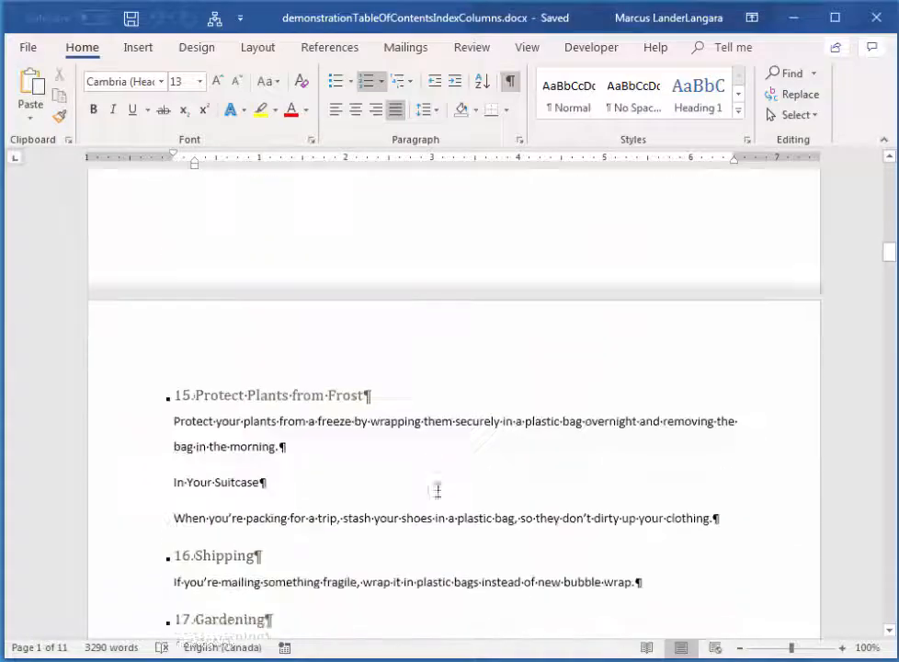
pyautogui.scroll(-15, 447, 495)
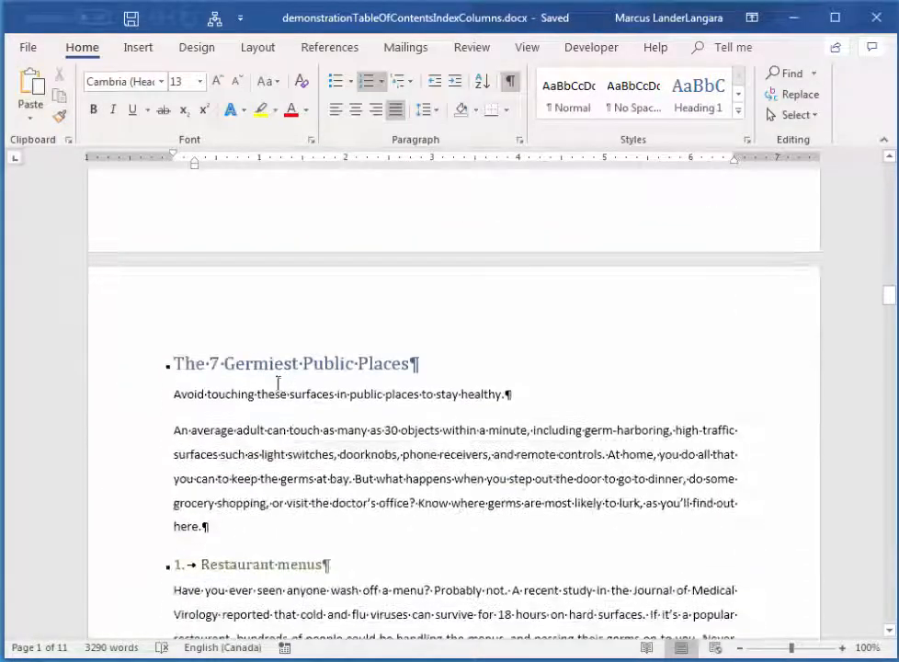
pyautogui.click(253, 365)
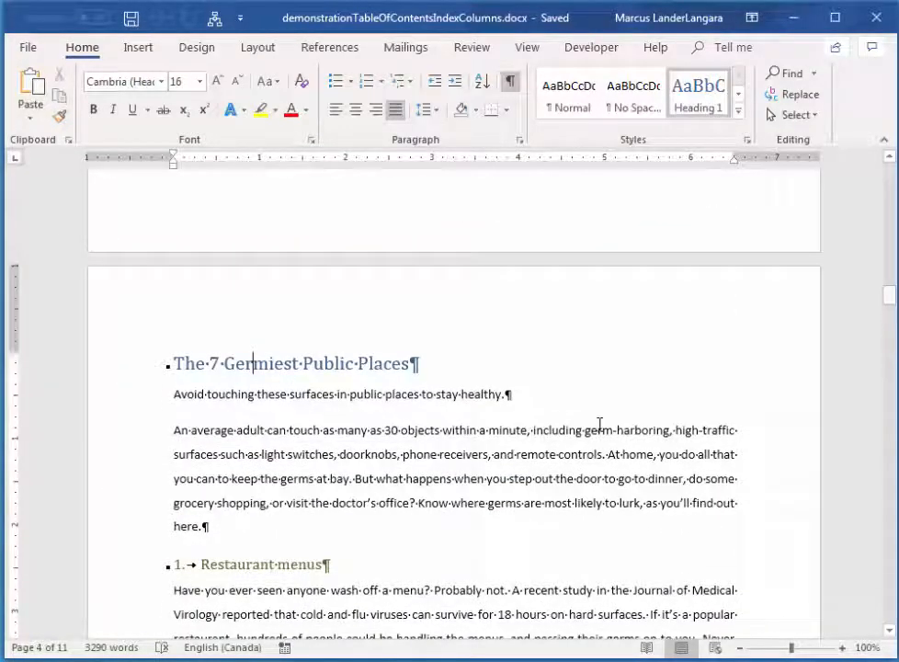
pyautogui.scroll(3, 601, 425)
pyautogui.scroll(-2, 600, 425)
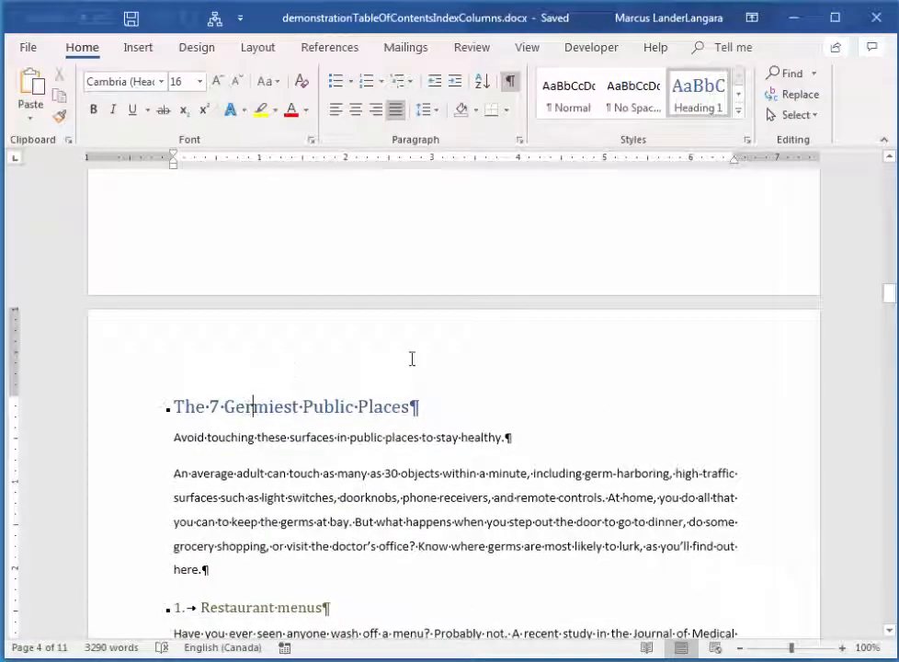
# Inspect the line and page break settings of the Heading 1 style and close its definition without changing it.
pyautogui.click(747, 141)
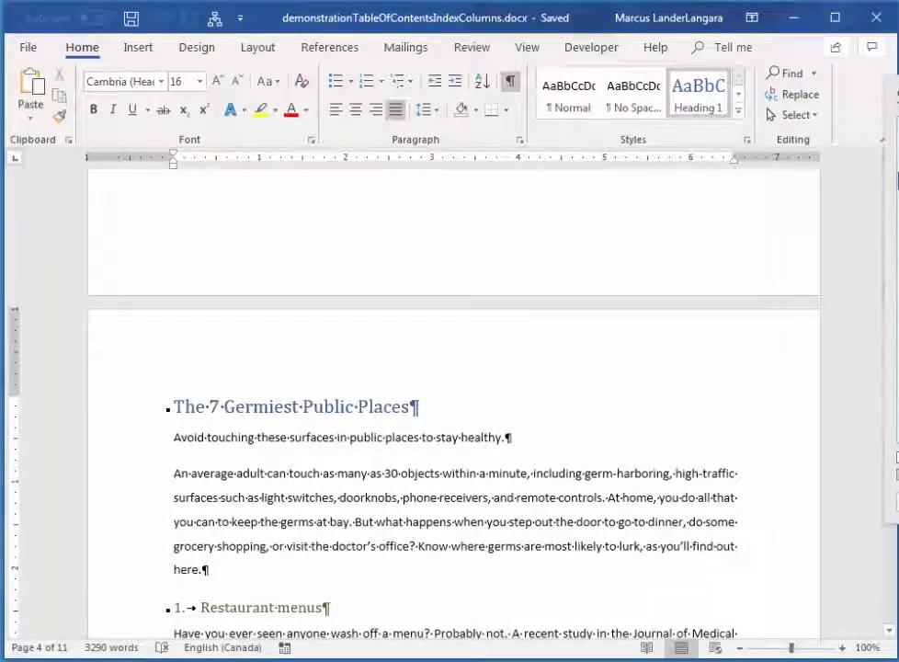
pyautogui.click(898, 181)
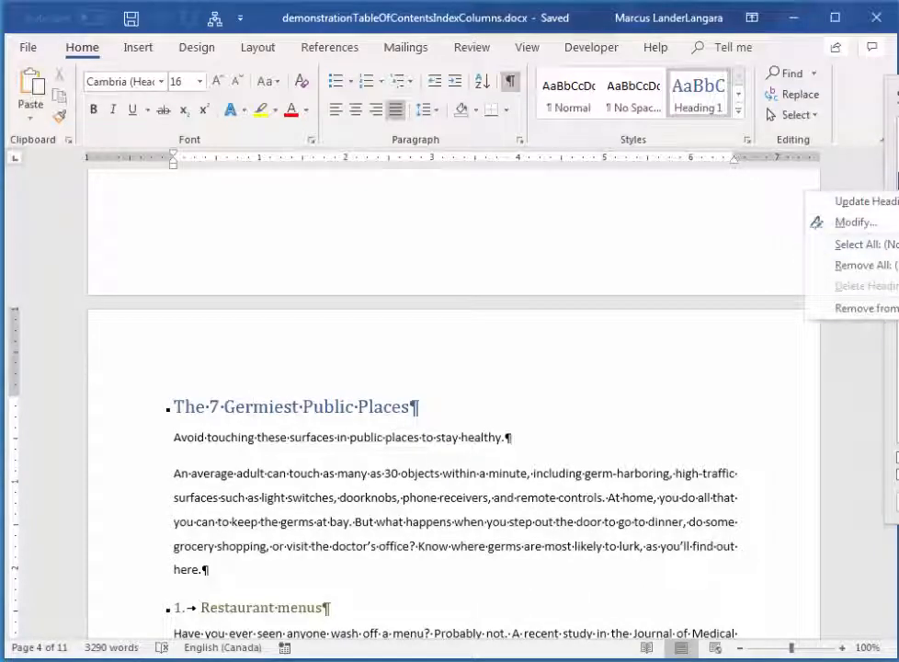
pyautogui.click(857, 223)
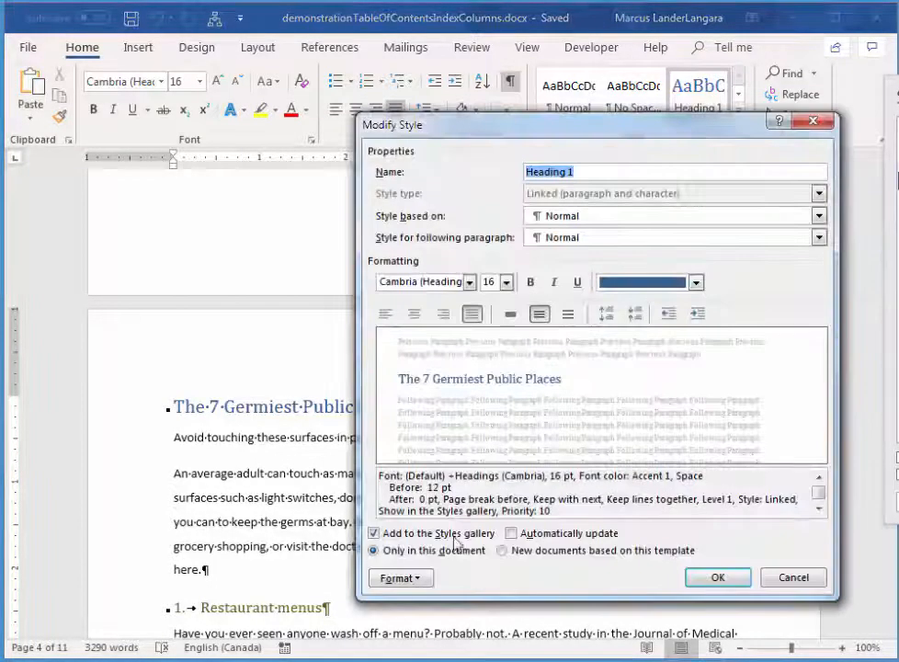
pyautogui.click(405, 579)
pyautogui.click(418, 620)
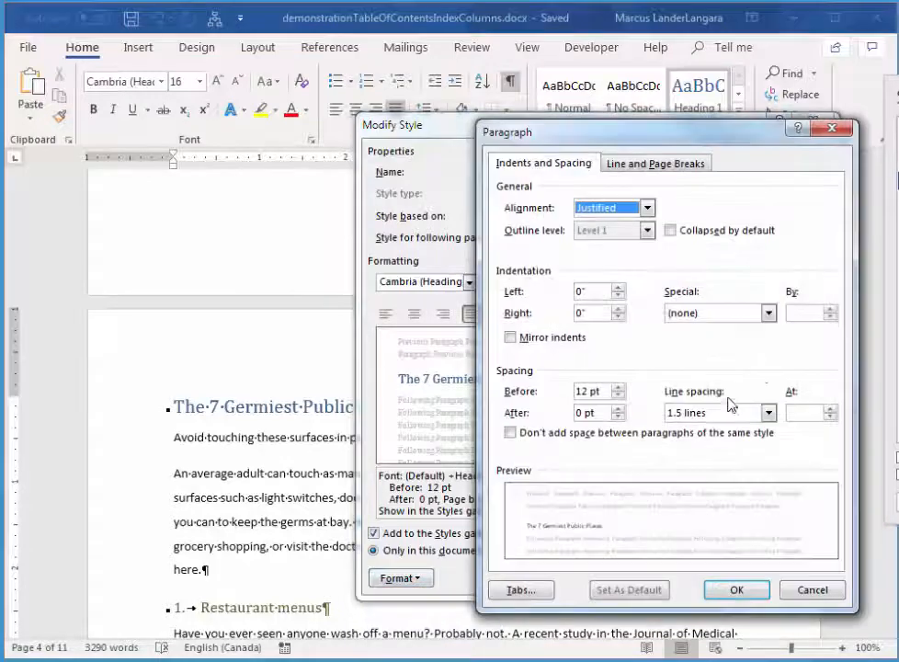
pyautogui.click(676, 164)
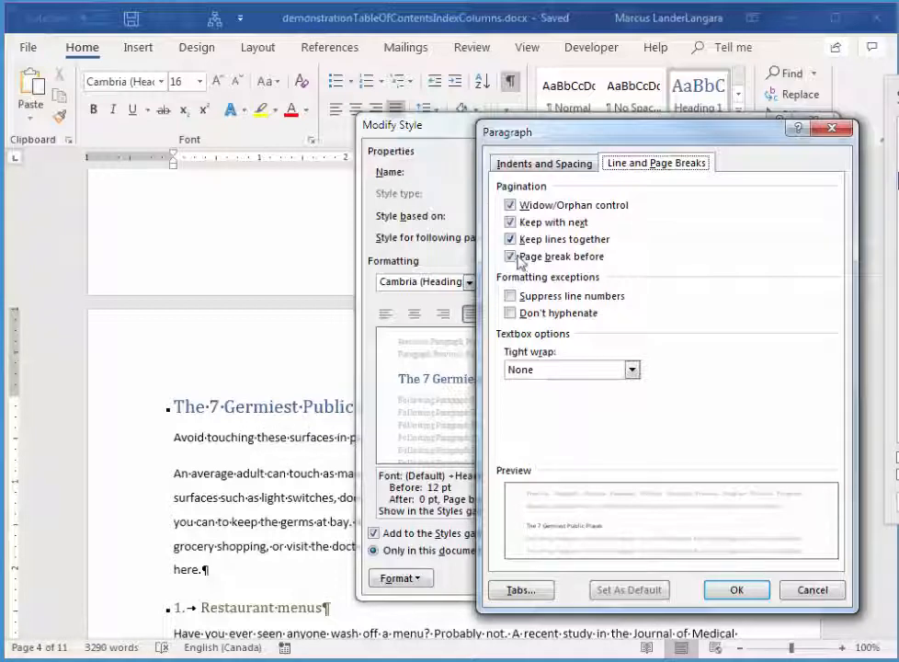
pyautogui.click(758, 601)
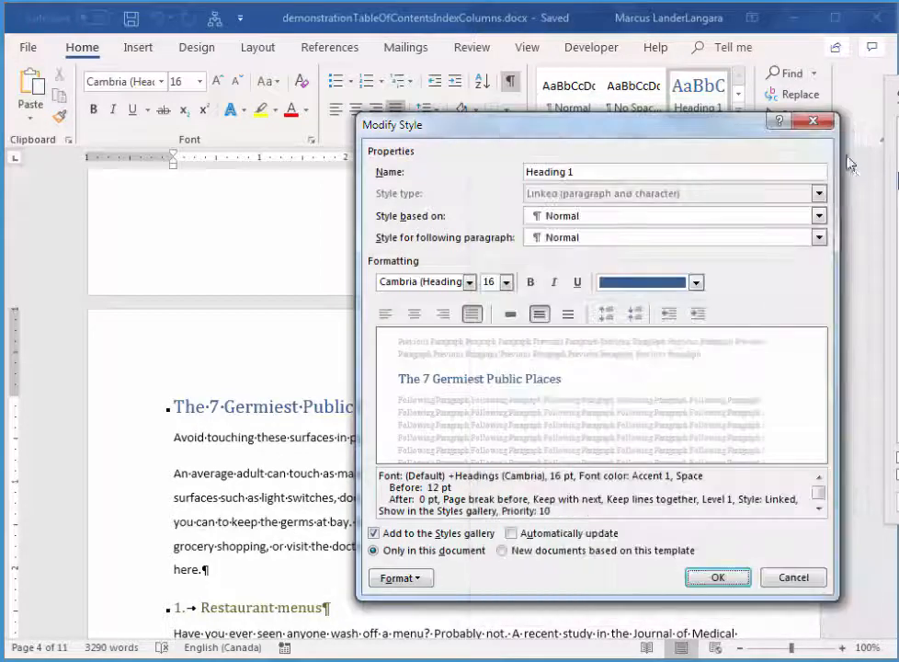
pyautogui.click(814, 125)
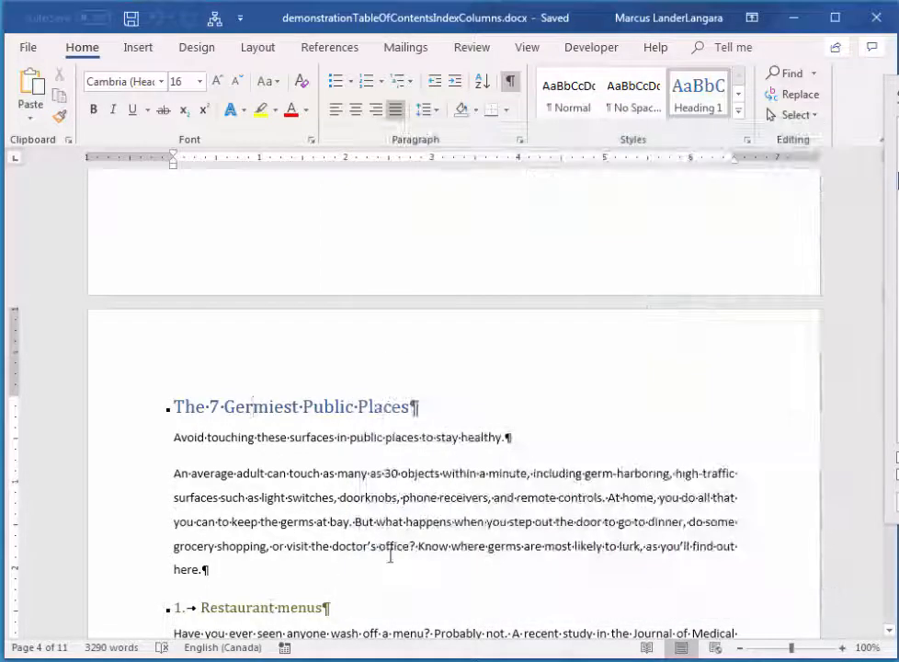
# Review the pages through "Stay Healthy on Vacation" to check where each main heading starts, and return to the document's beginning.
pyautogui.scroll(-5, 390, 555)
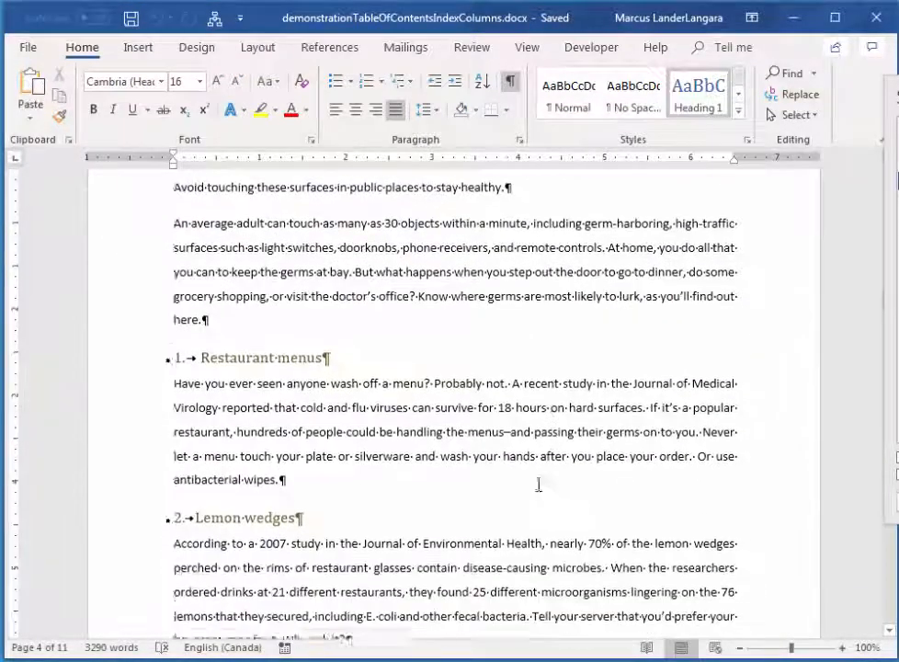
pyautogui.scroll(-12, 539, 485)
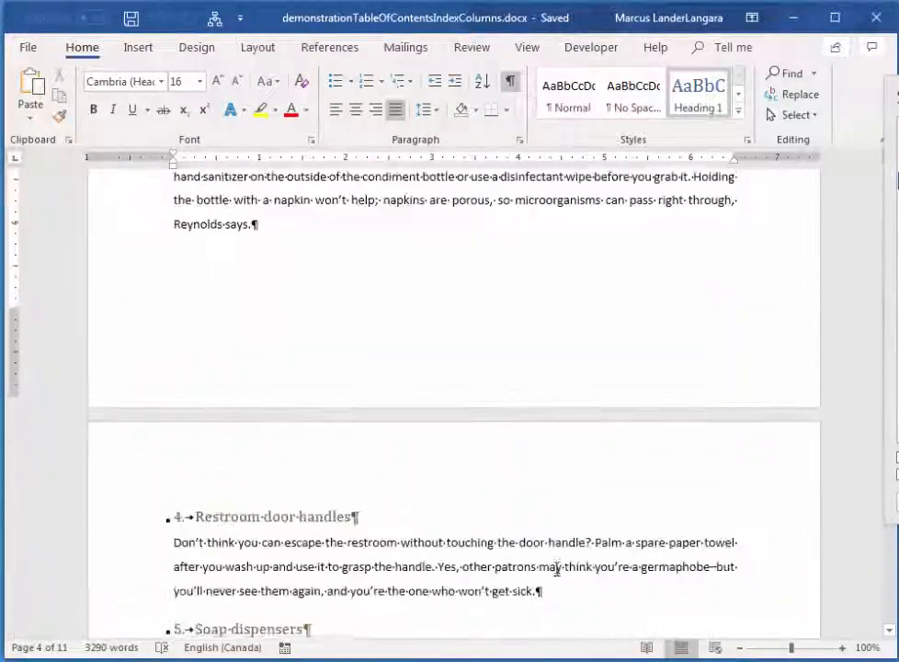
pyautogui.scroll(-20, 557, 570)
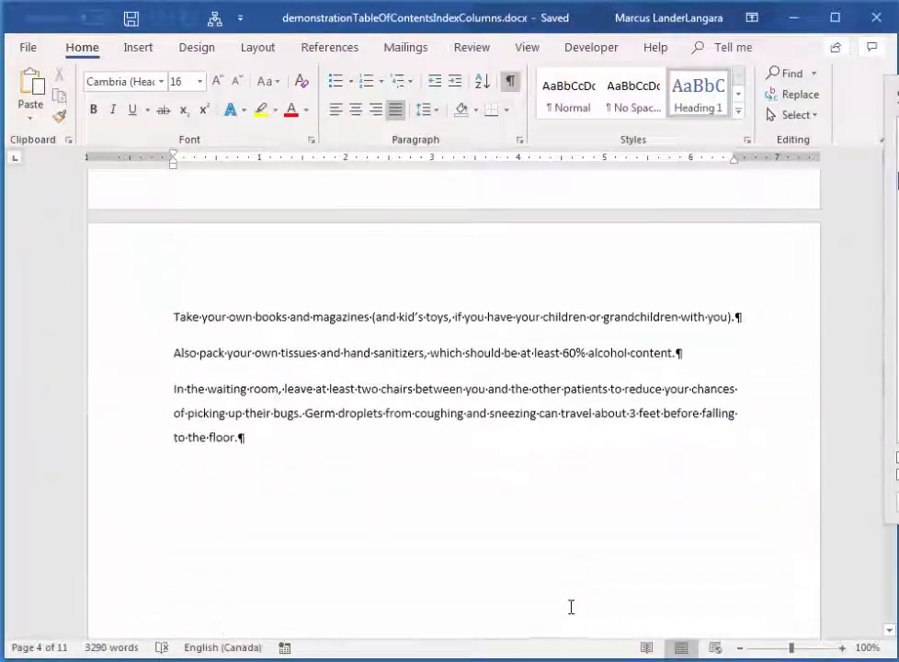
pyautogui.scroll(-15, 571, 607)
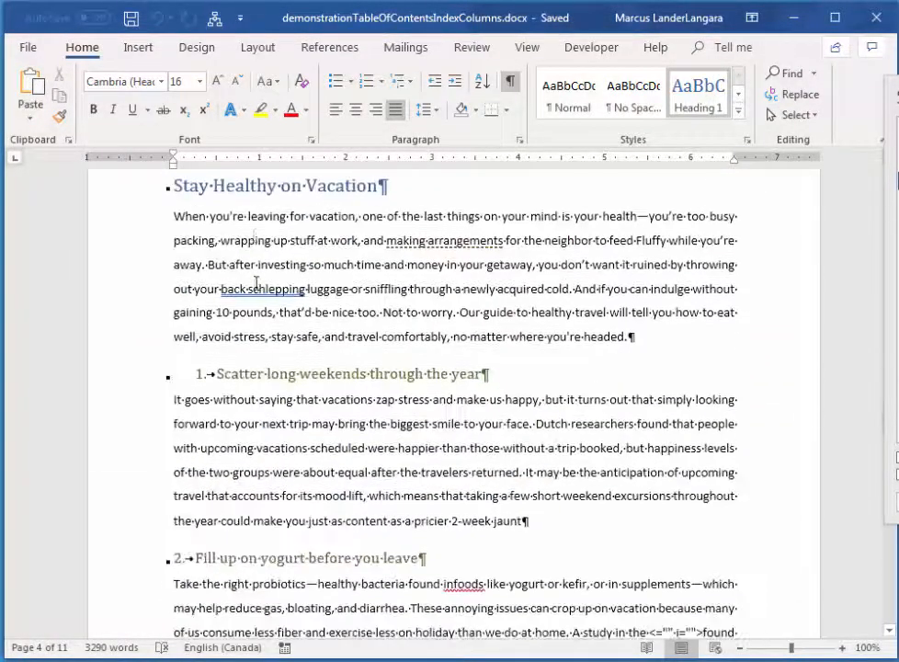
pyautogui.scroll(6, 832, 337)
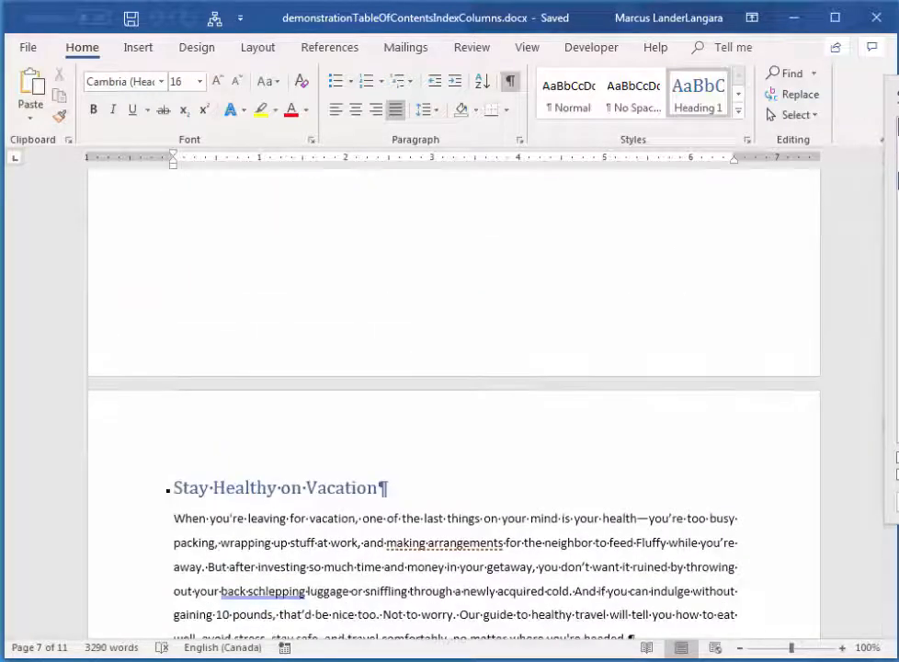
pyautogui.scroll(6, 701, 417)
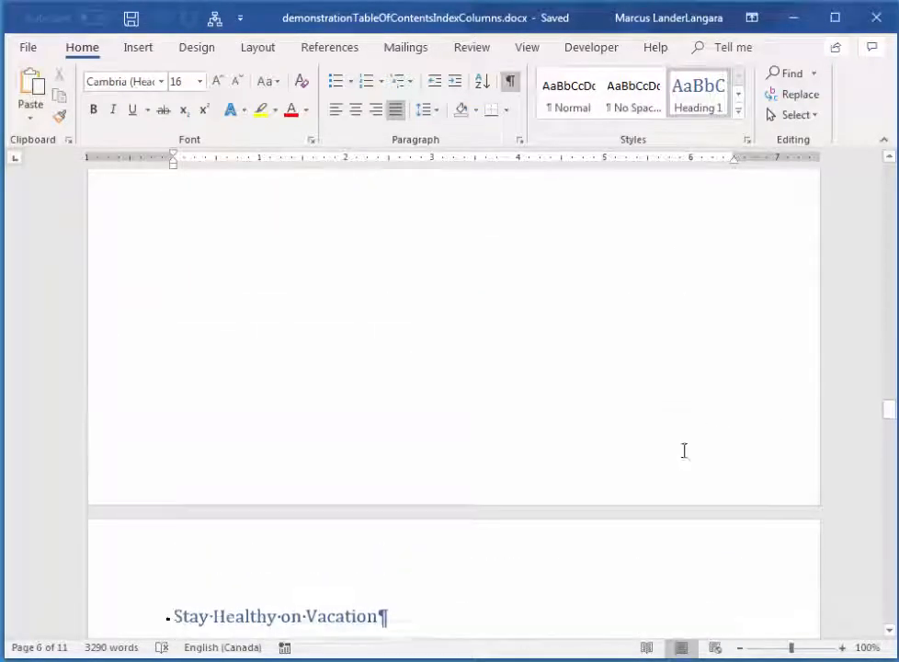
pyautogui.scroll(20, 680, 446)
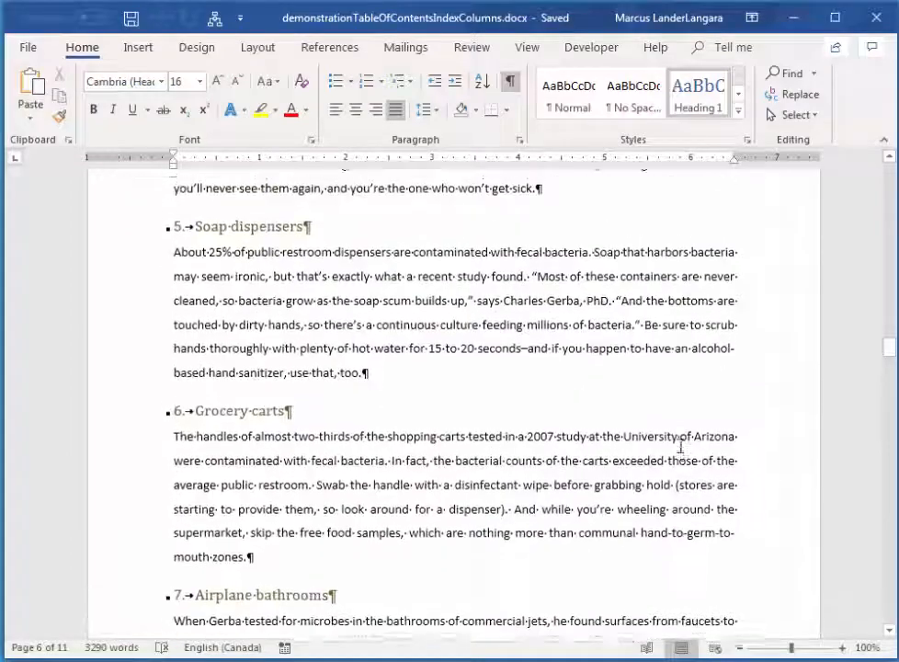
pyautogui.scroll(20, 725, 465)
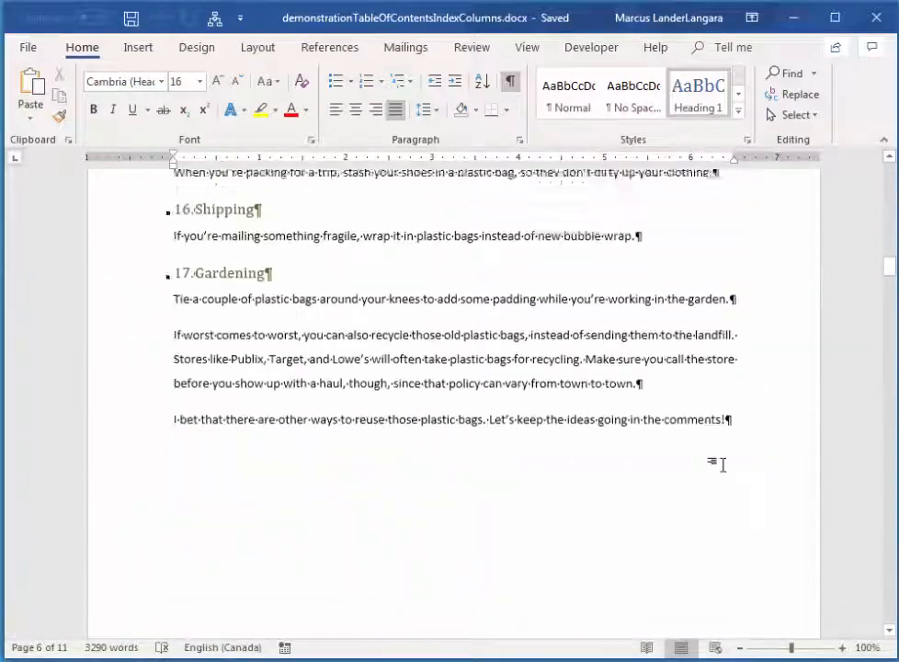
pyautogui.scroll(20, 728, 466)
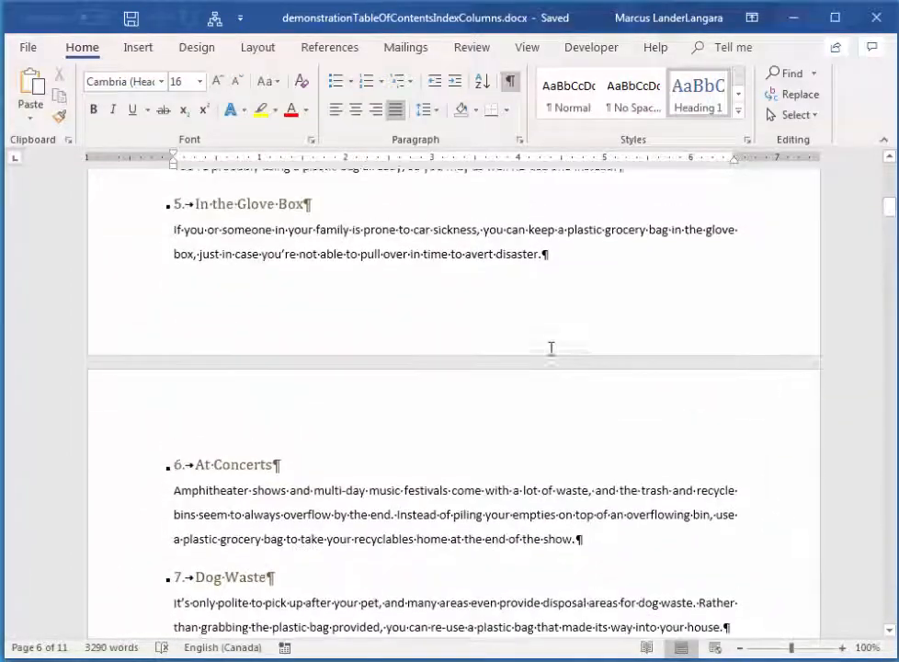
pyautogui.scroll(10, 588, 331)
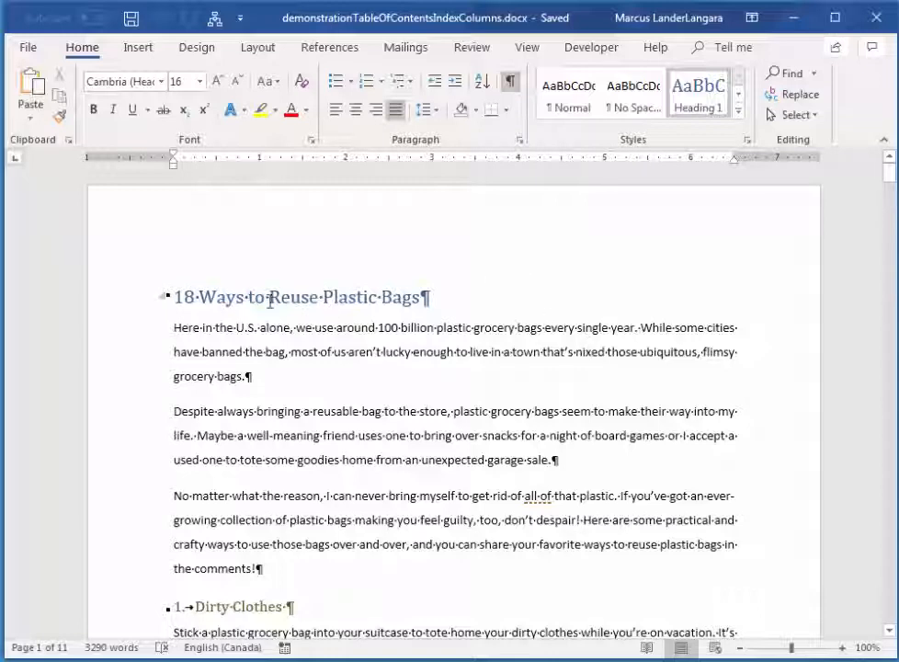
# Insert a page break before the "18 Ways to Reuse Plastic Bags" heading to create a blank first page.
pyautogui.click(177, 289)
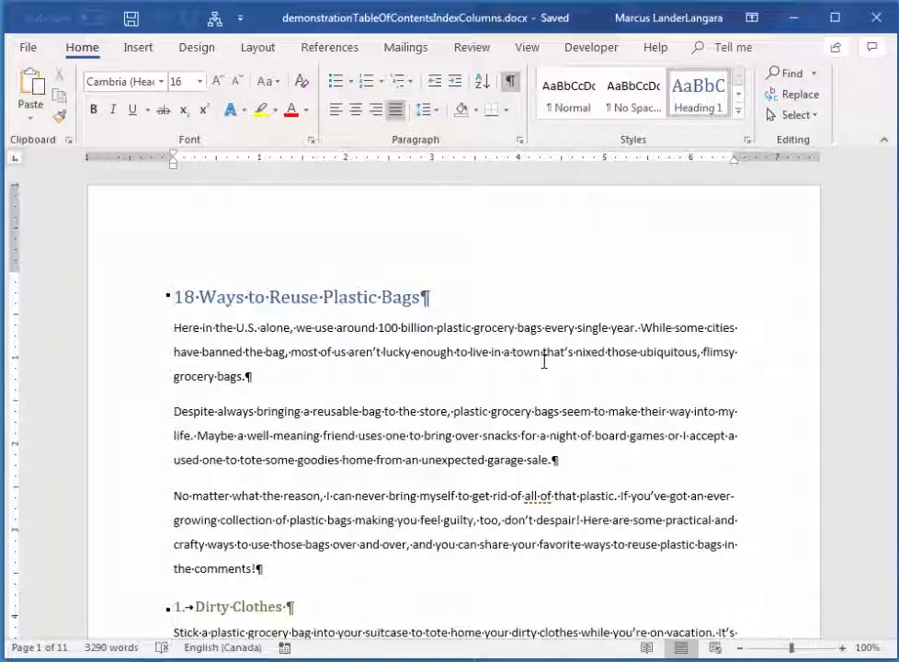
pyautogui.hotkey('ctrl', 'Return')
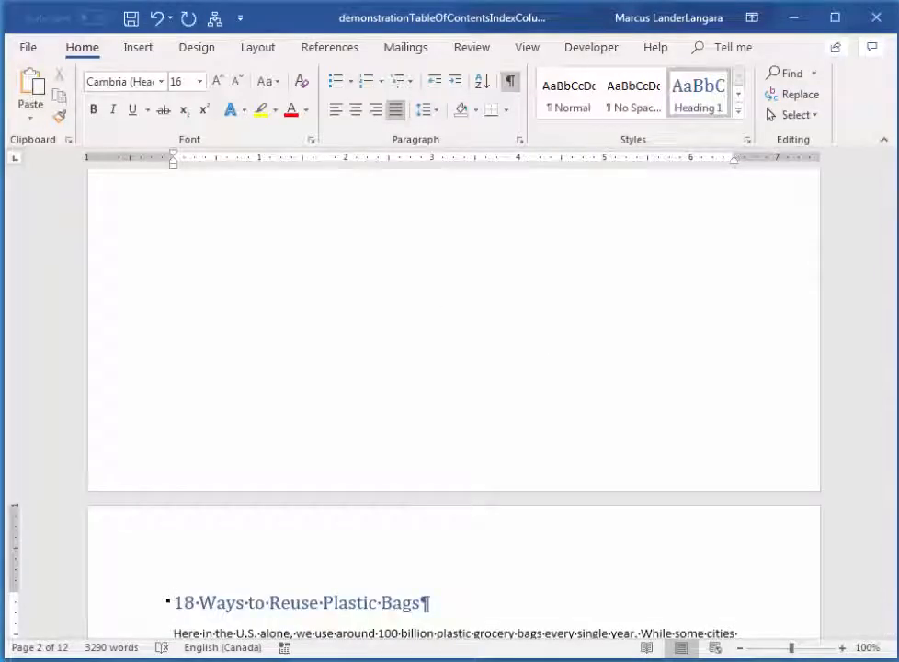
pyautogui.click(892, 190)
pyautogui.moveTo(891, 190); pyautogui.dragTo(889, 165)
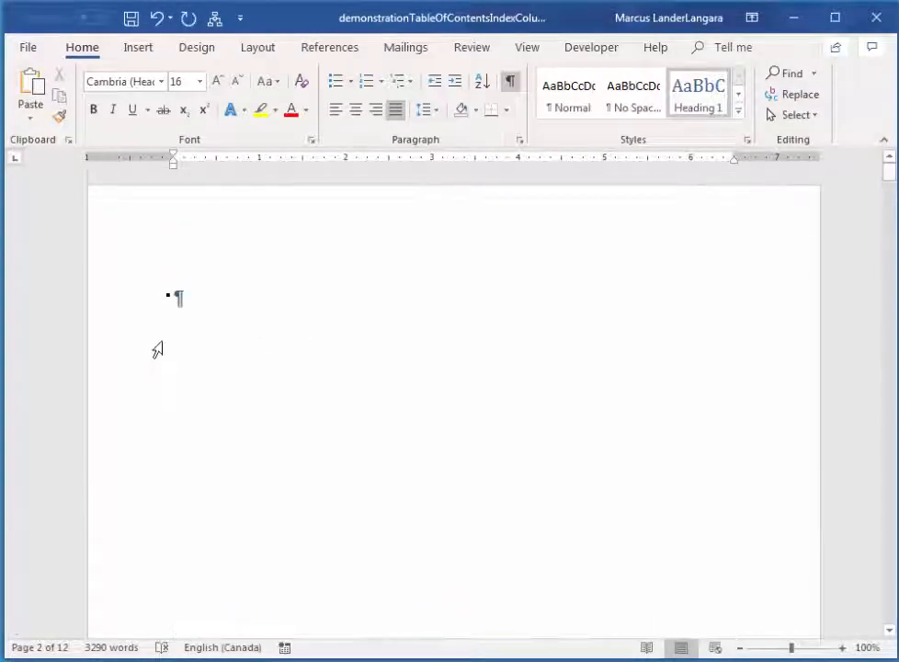
# Apply the Normal style to the empty heading paragraph on the blank first page.
pyautogui.click(168, 296)
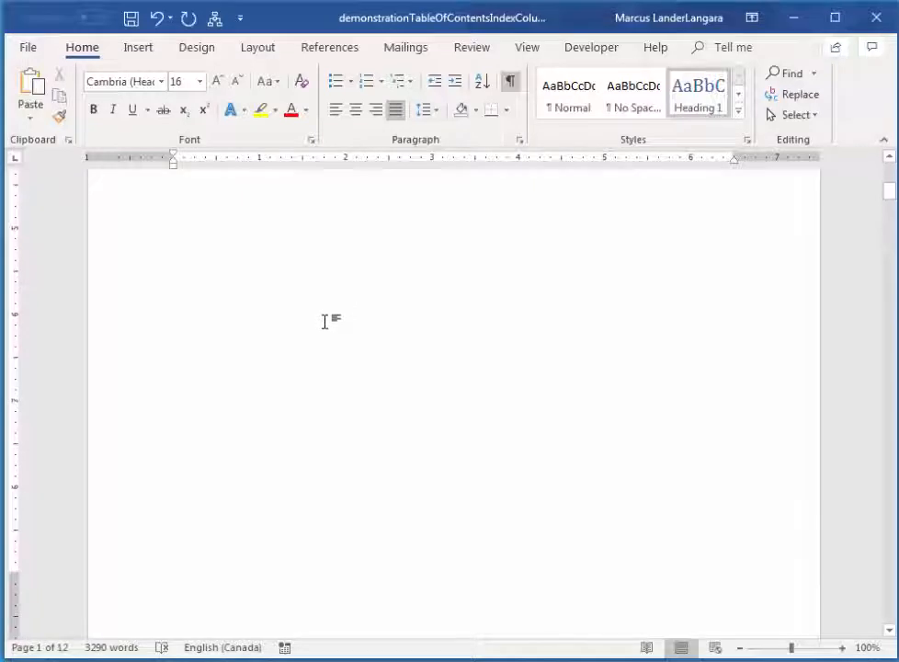
pyautogui.scroll(-10, 325, 321)
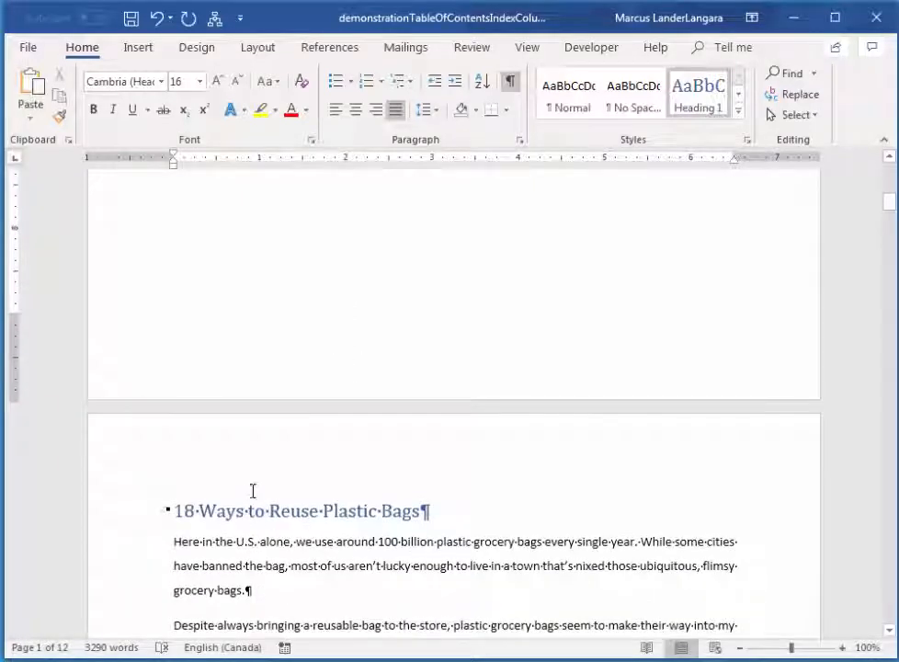
pyautogui.scroll(10, 253, 491)
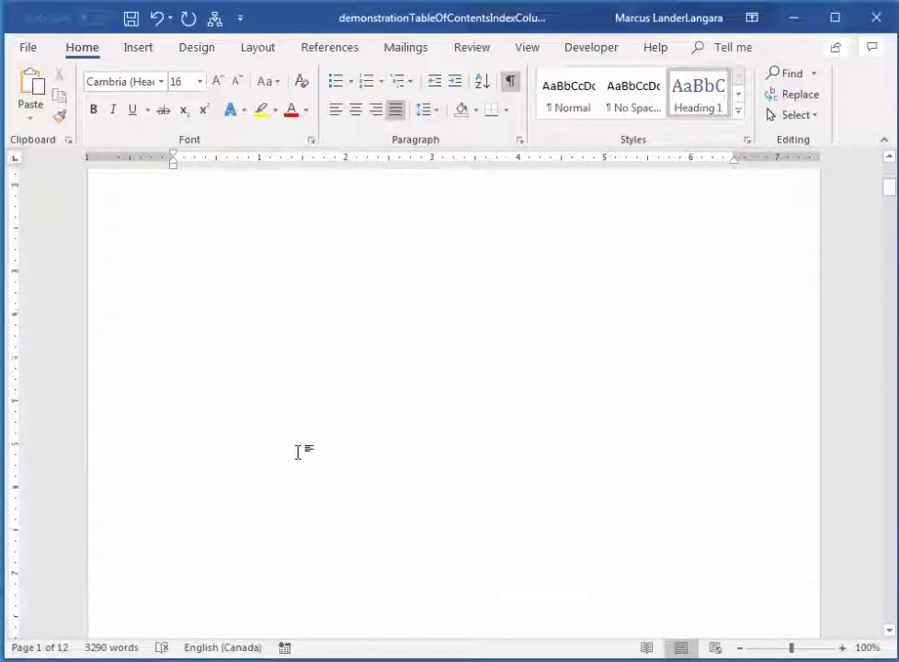
pyautogui.doubleClick(176, 296)
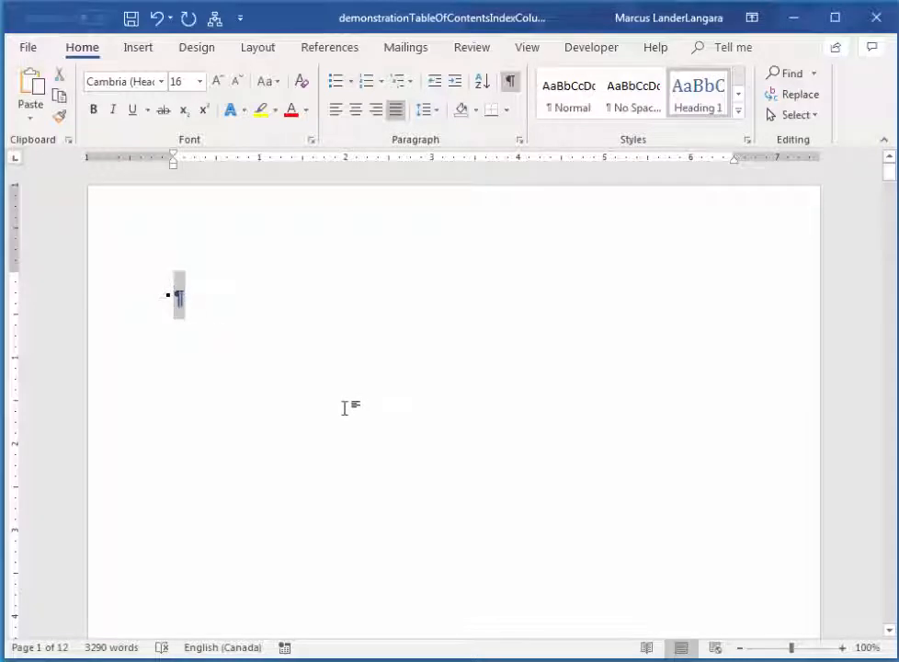
pyautogui.click(166, 295)
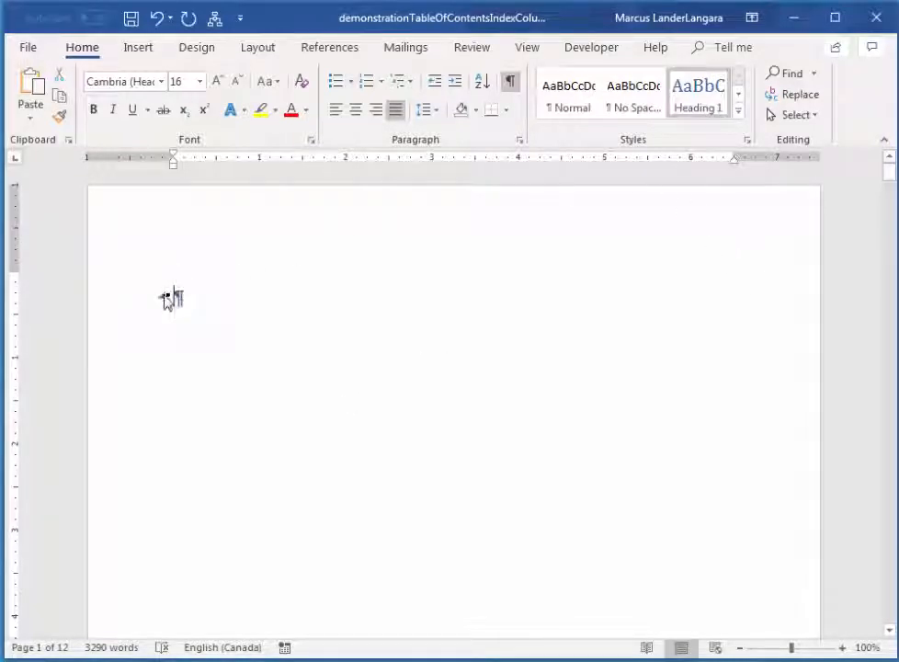
pyautogui.doubleClick(178, 296)
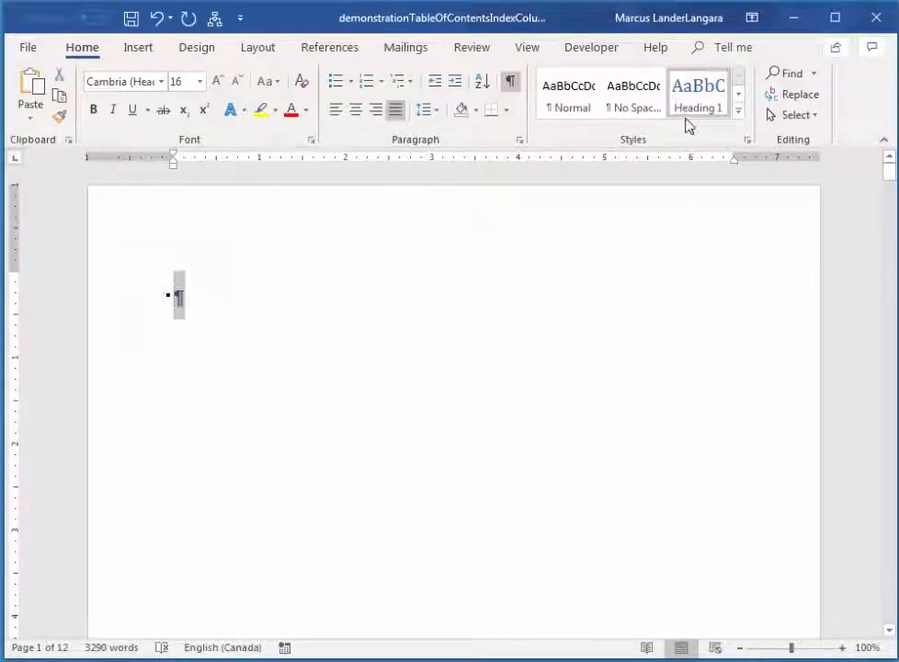
pyautogui.click(572, 101)
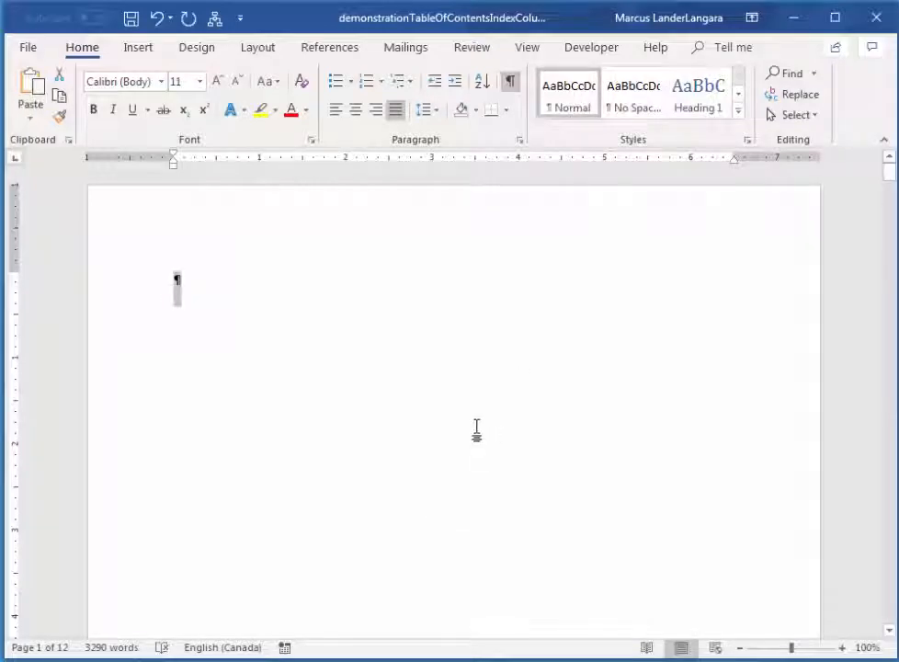
# Insert an Automatic Table 1 table of contents at the empty paragraph on the first page.
pyautogui.scroll(-3, 478, 427)
pyautogui.scroll(-5, 512, 424)
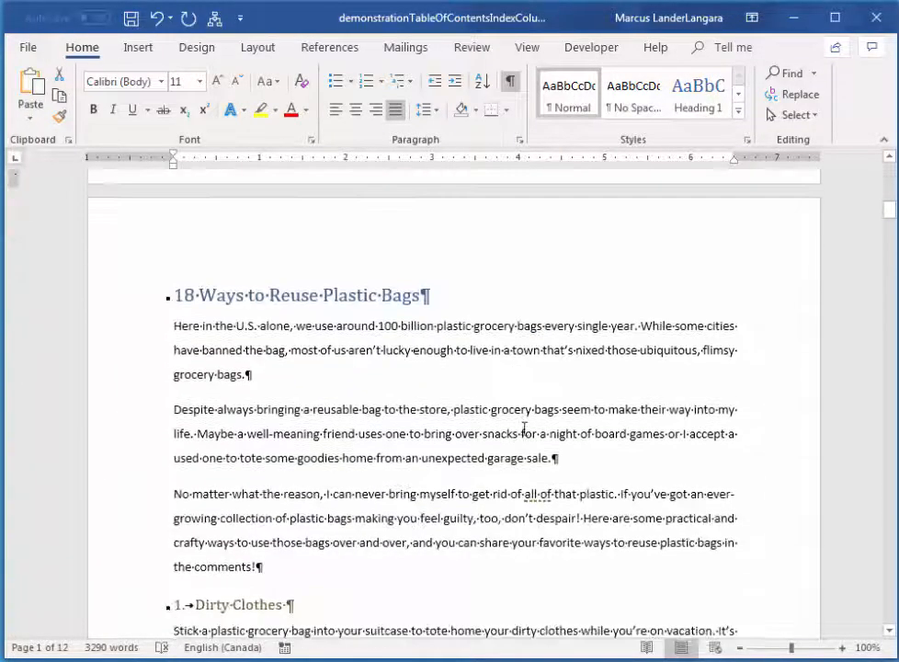
pyautogui.scroll(3, 508, 428)
pyautogui.scroll(2, 507, 428)
pyautogui.scroll(-2, 365, 552)
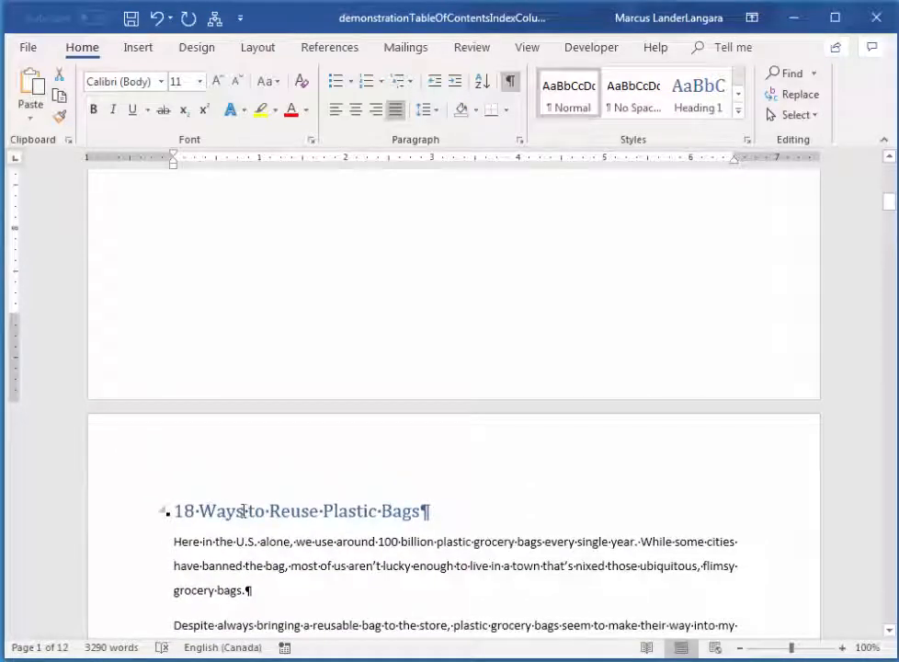
pyautogui.scroll(10, 375, 384)
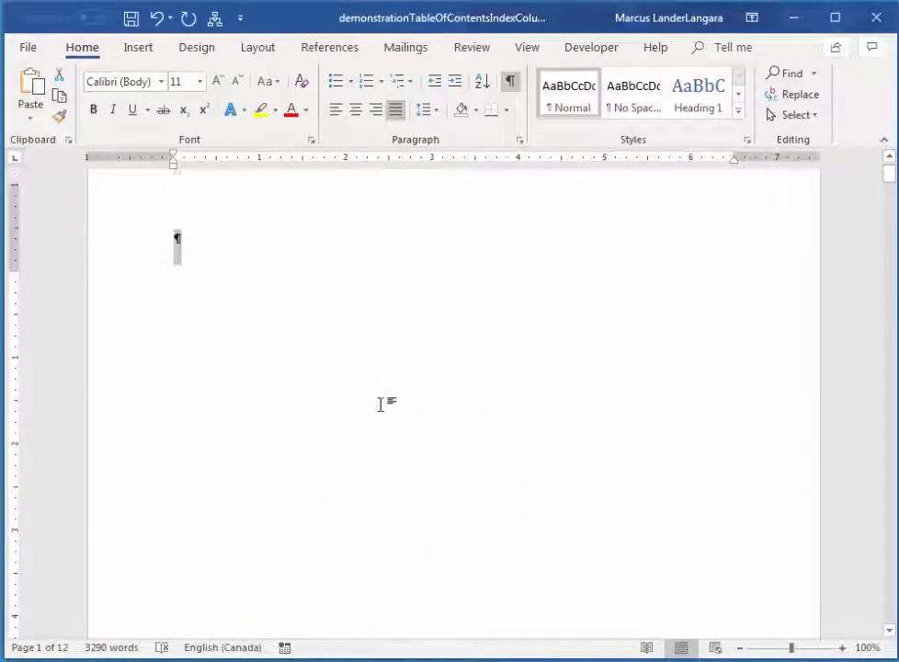
pyautogui.scroll(1, 368, 396)
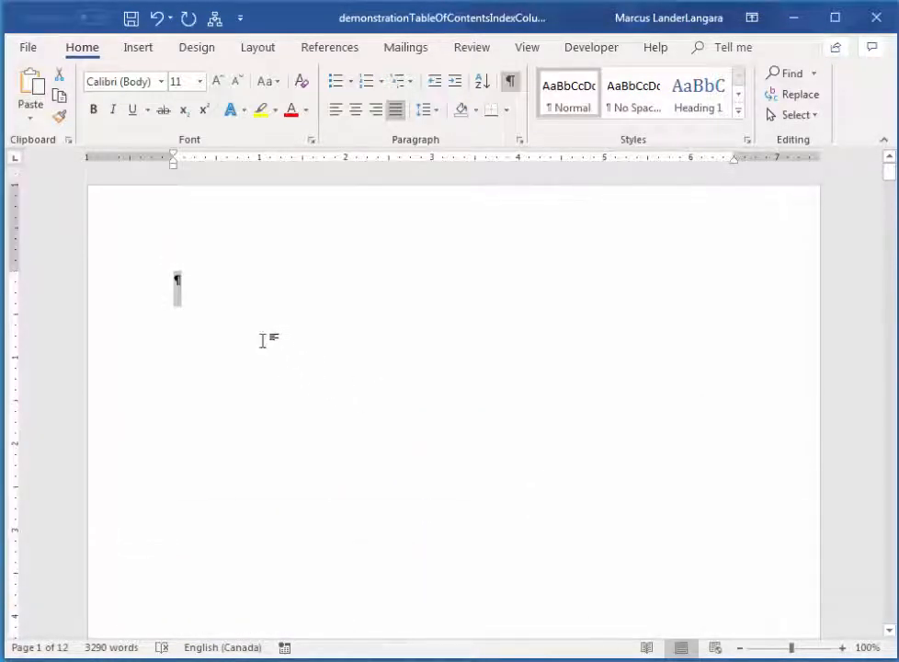
pyautogui.click(194, 278)
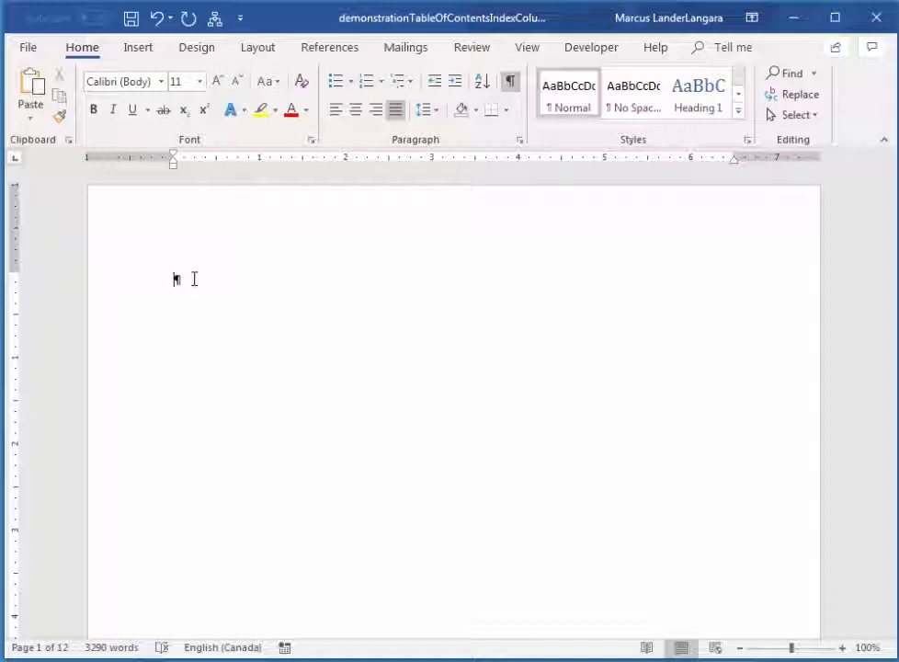
pyautogui.click(340, 51)
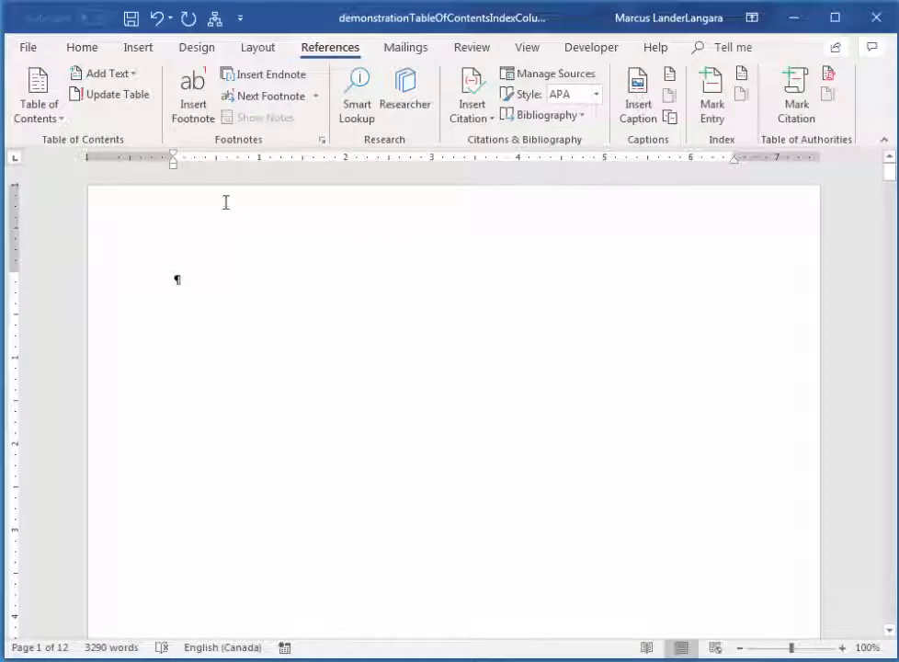
pyautogui.click(55, 119)
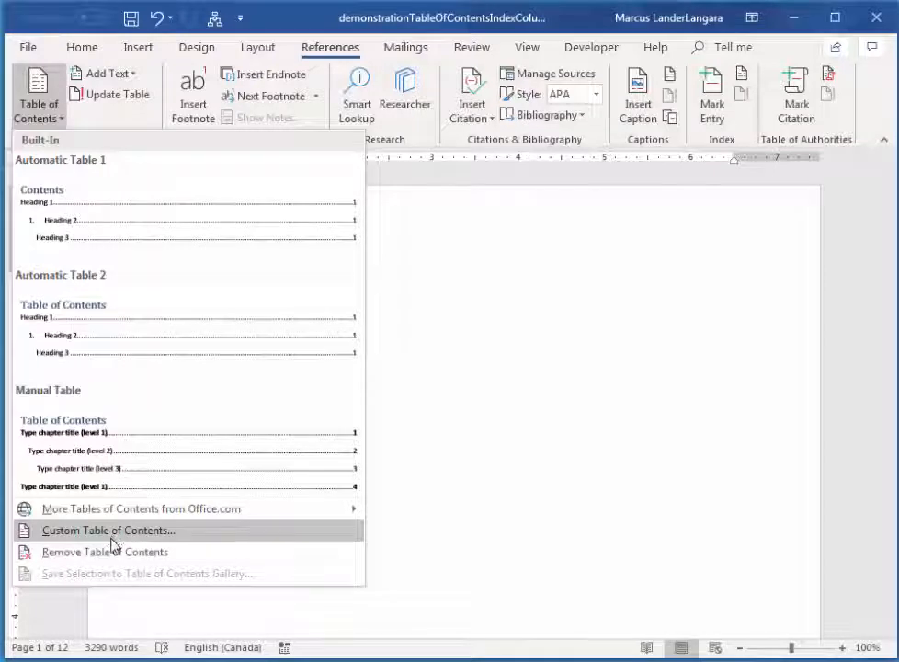
pyautogui.click(86, 227)
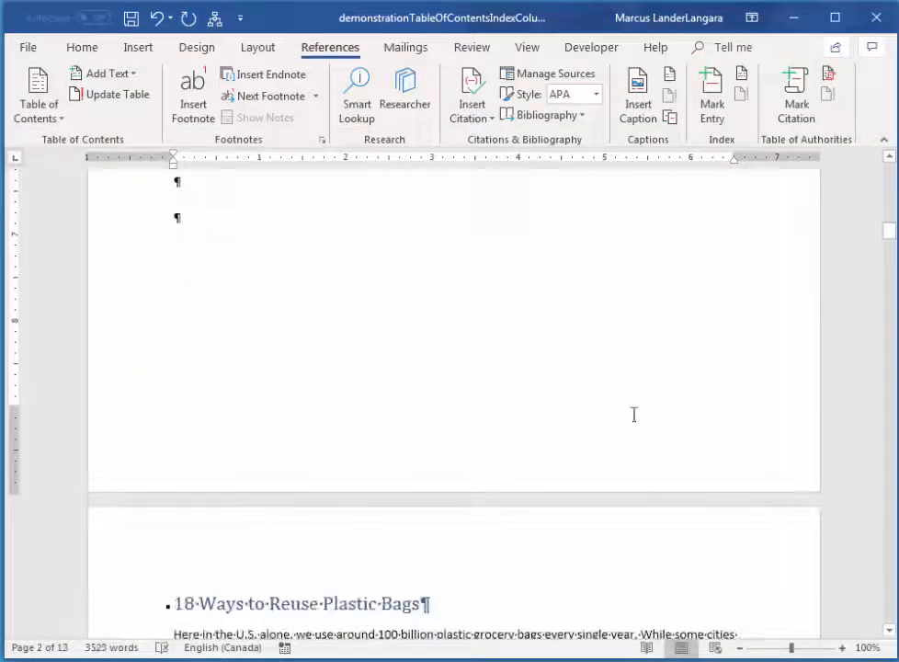
# Check which style the "Contents" heading above the table of contents uses.
pyautogui.moveTo(891, 232); pyautogui.dragTo(895, 166)
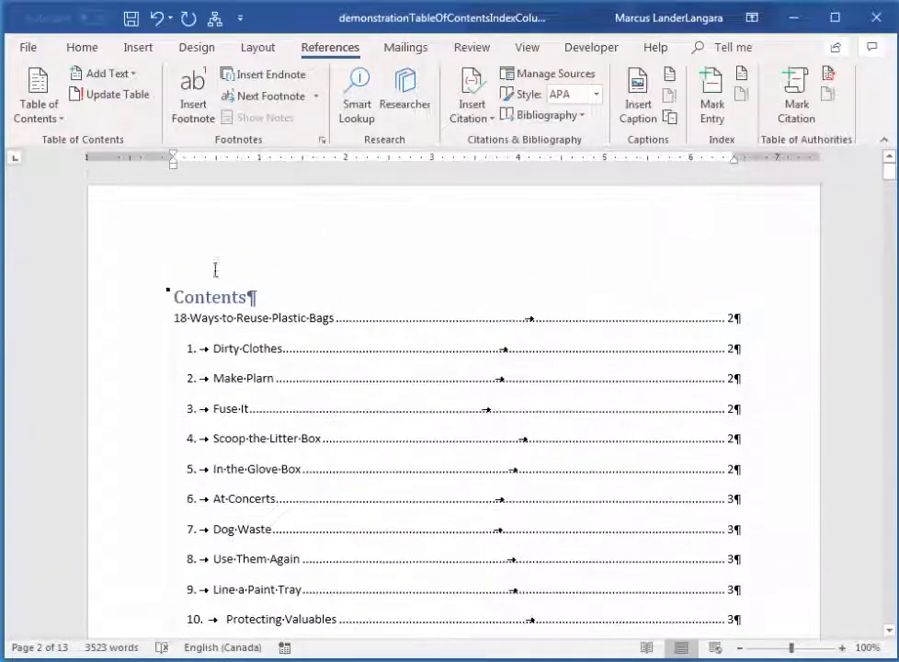
pyautogui.click(210, 299)
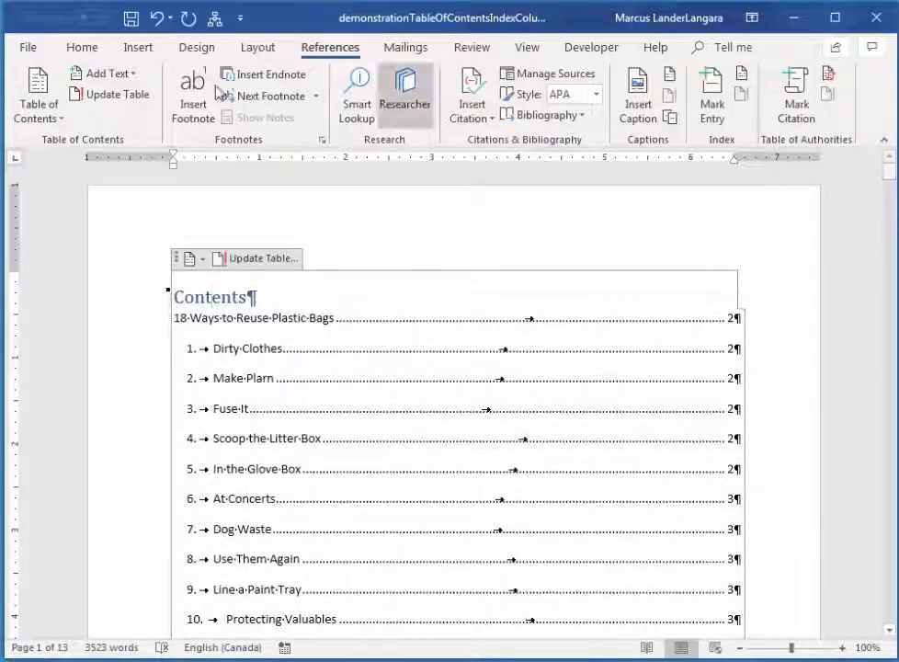
pyautogui.click(83, 47)
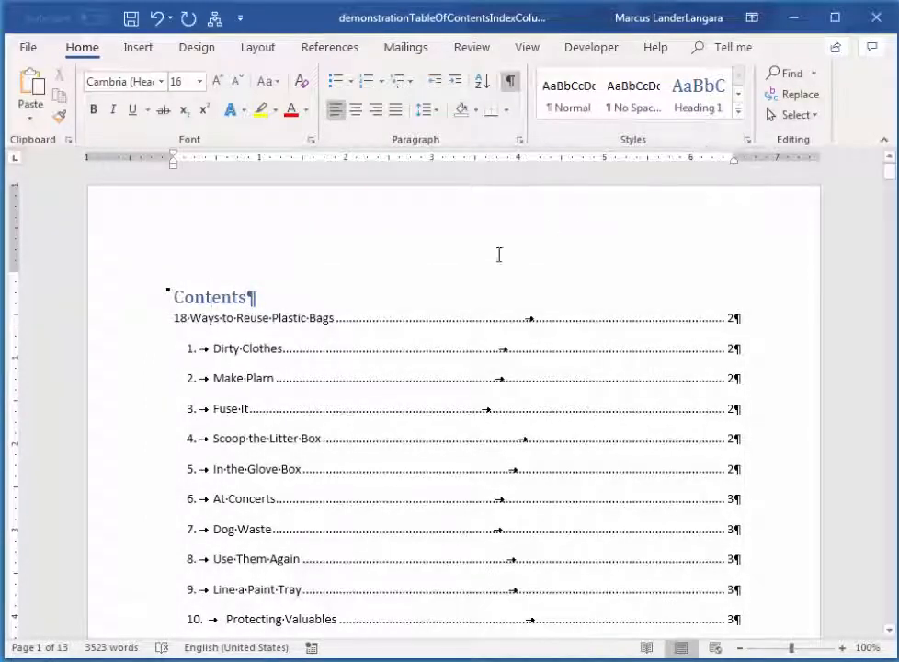
pyautogui.click(739, 114)
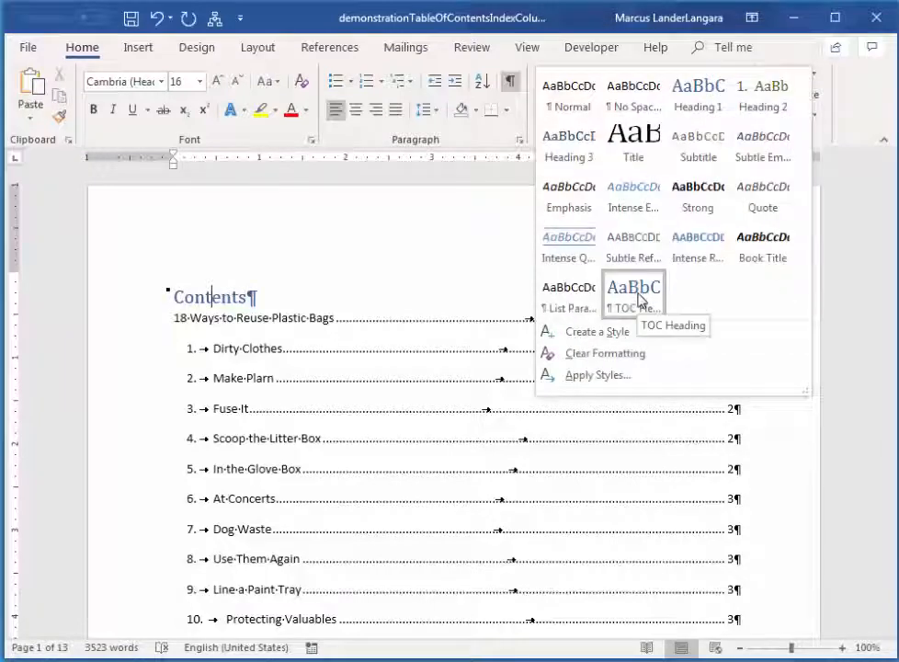
pyautogui.click(224, 299)
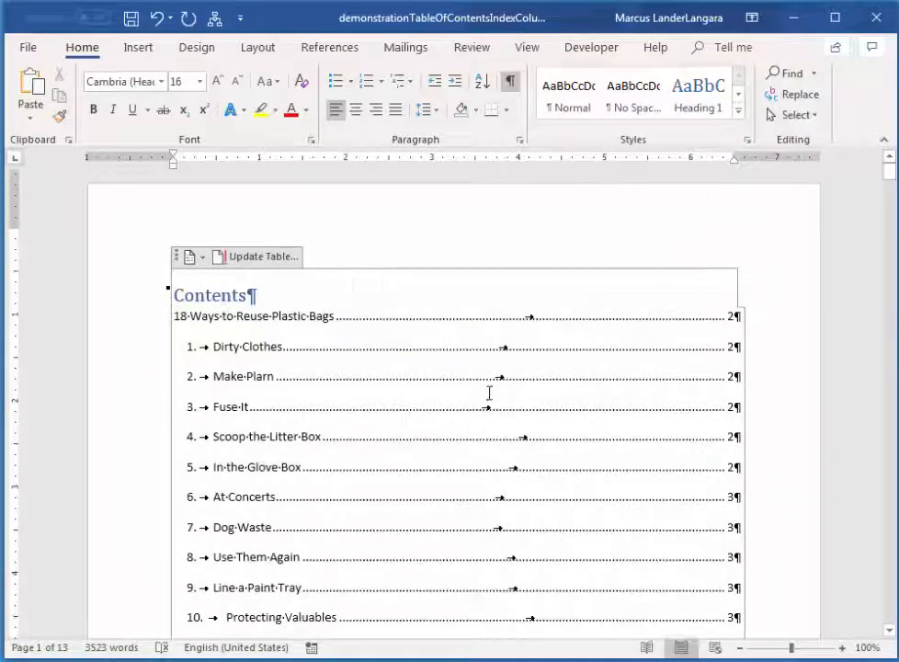
# Review the table of contents from the "Contents" heading to its last entry, checking the listed headings, numbered subheadings and page numbers.
pyautogui.scroll(-8, 487, 394)
pyautogui.scroll(-10, 295, 487)
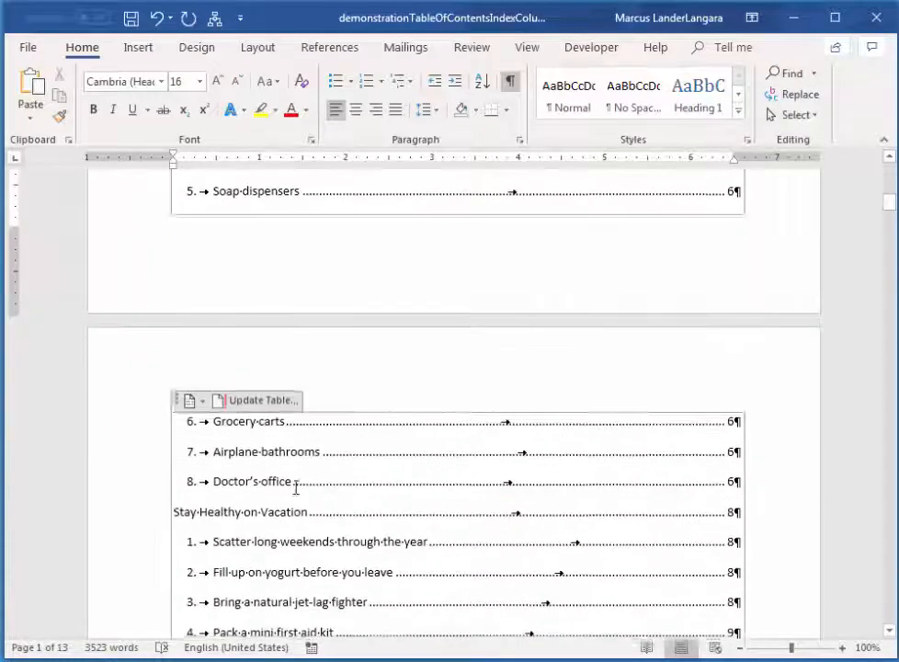
pyautogui.scroll(-6, 329, 498)
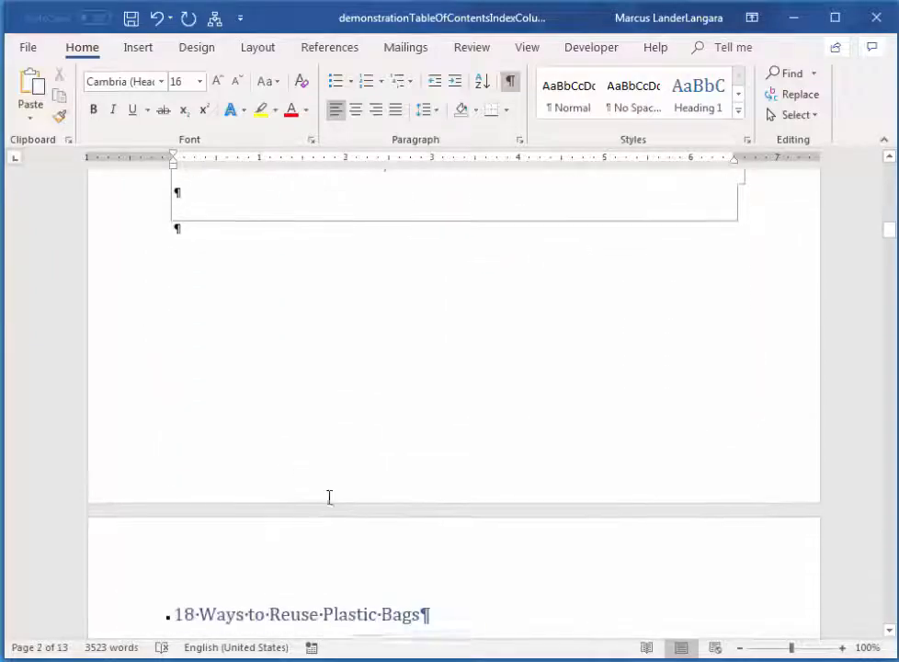
pyautogui.scroll(10, 389, 480)
pyautogui.scroll(15, 391, 481)
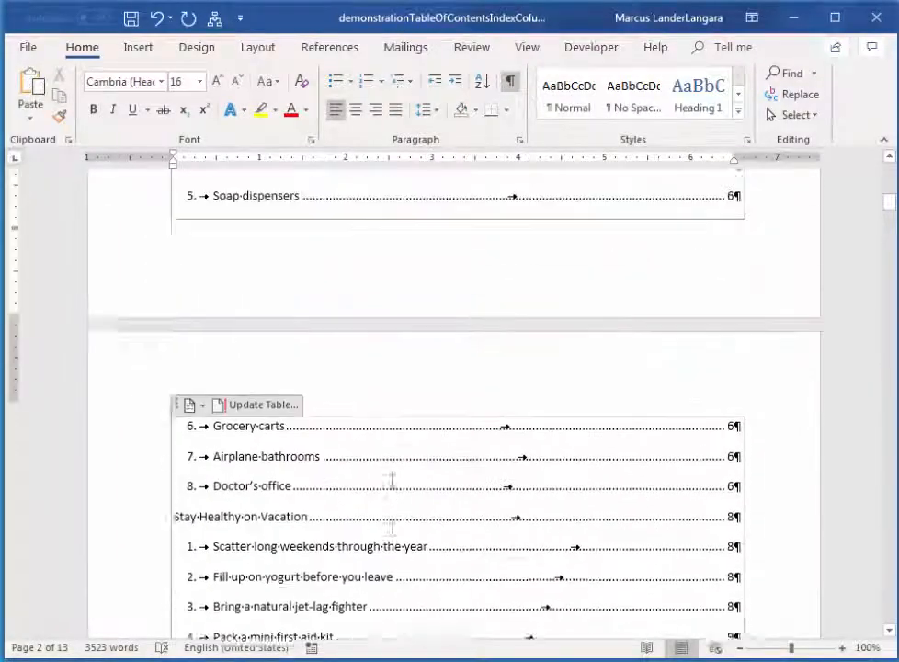
pyautogui.scroll(1, 394, 478)
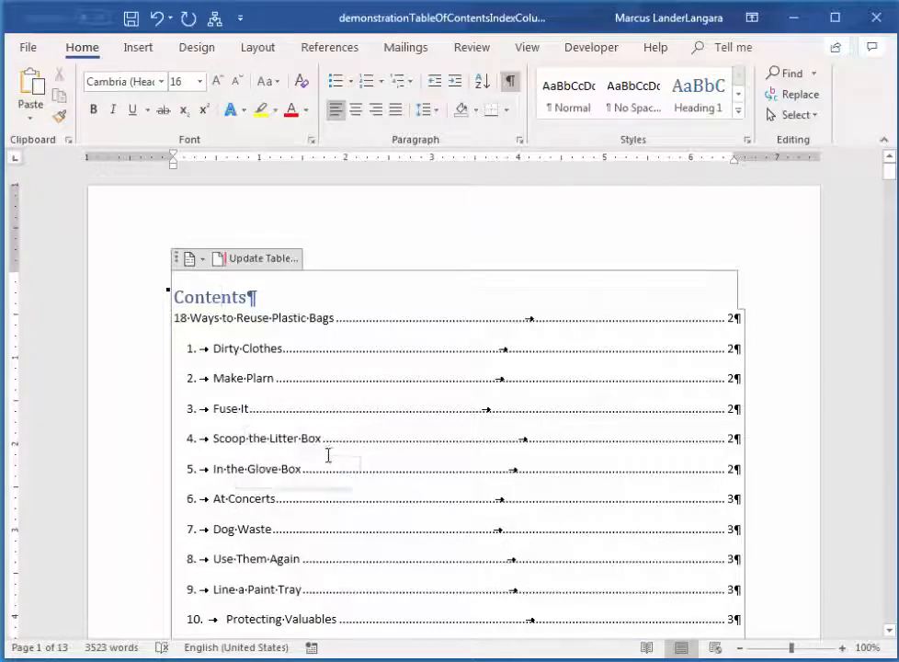
pyautogui.scroll(-3, 316, 471)
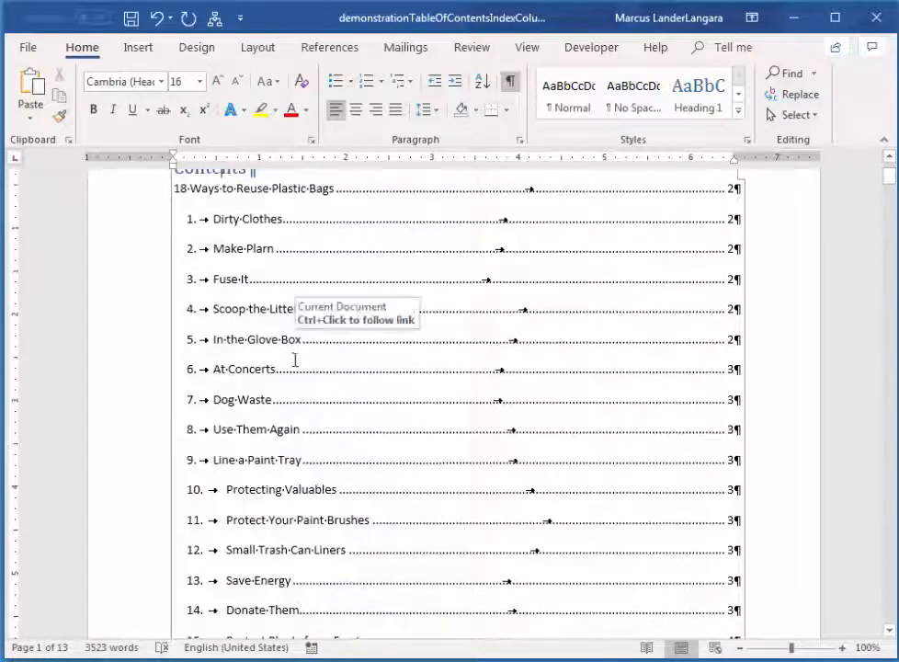
pyautogui.scroll(-5, 262, 393)
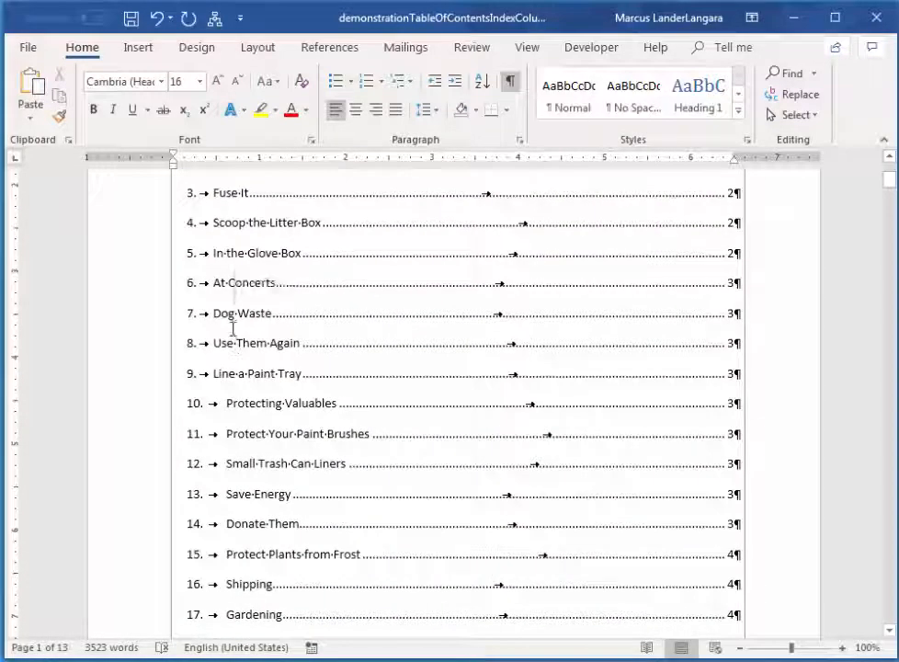
pyautogui.scroll(-2, 257, 396)
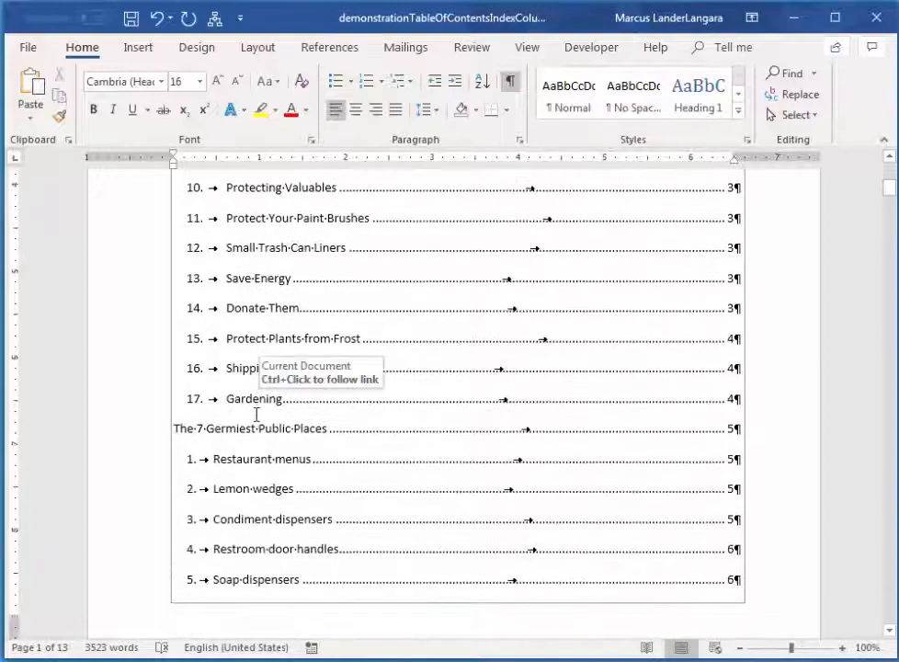
pyautogui.scroll(-2, 249, 436)
pyautogui.scroll(-1, 276, 405)
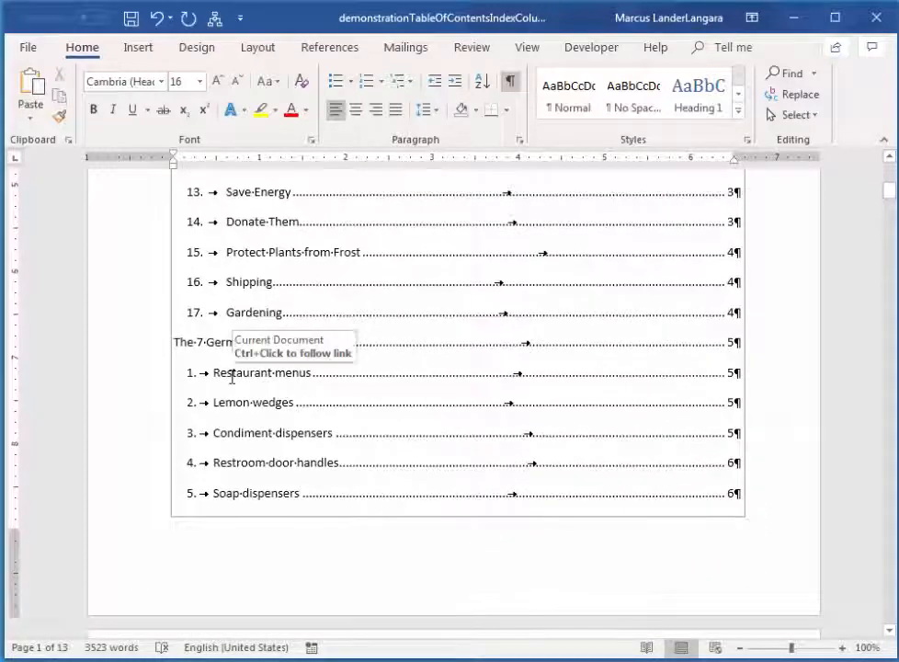
pyautogui.scroll(-4, 247, 361)
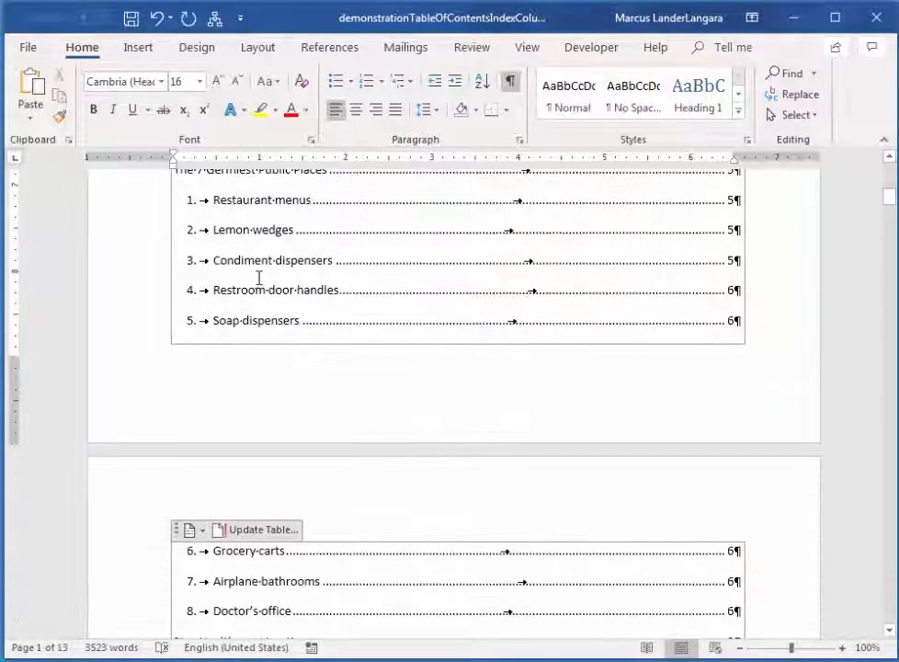
pyautogui.scroll(-8, 257, 285)
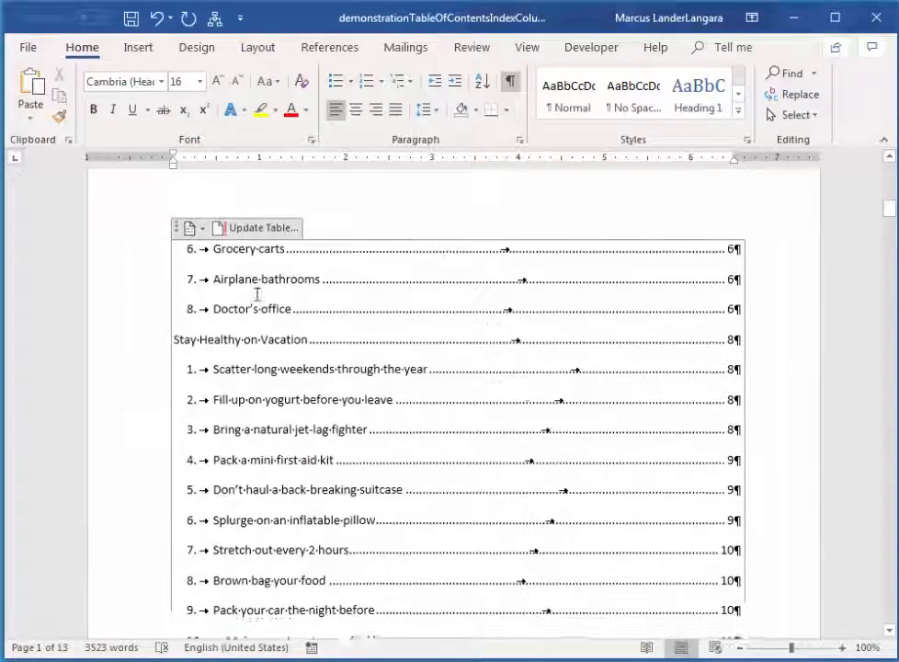
pyautogui.scroll(-8, 264, 340)
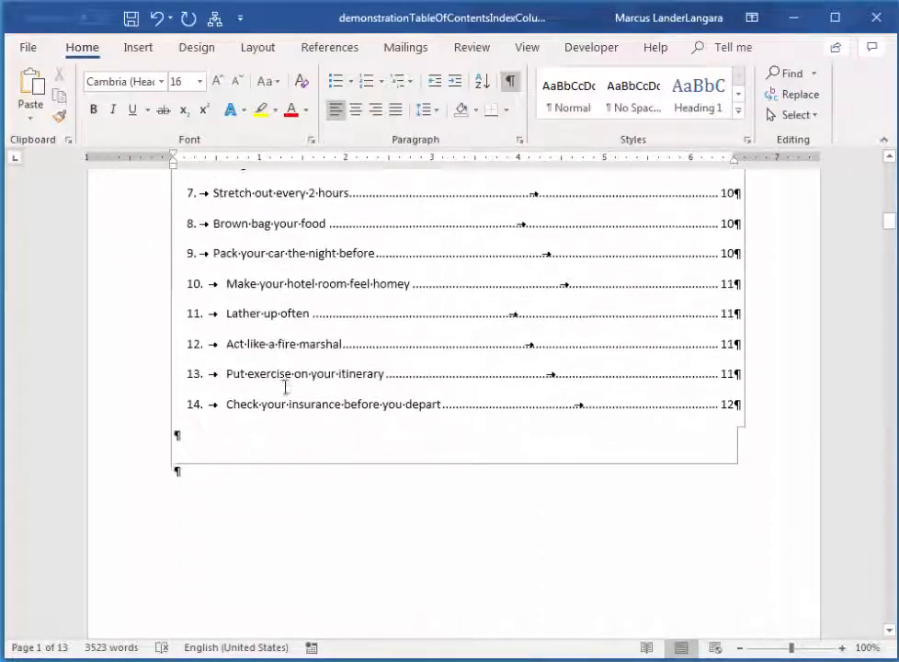
# Delete the extra empty paragraph below the table of contents, before the "18 Ways to Reuse Plastic Bags" page.
pyautogui.click(362, 487)
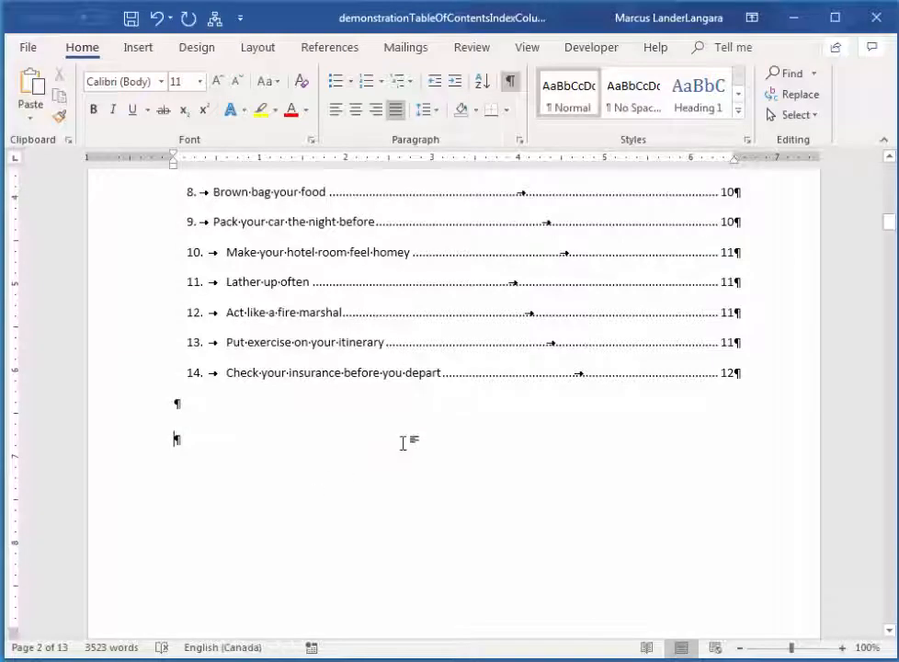
pyautogui.scroll(-1, 349, 440)
pyautogui.scroll(-6, 267, 419)
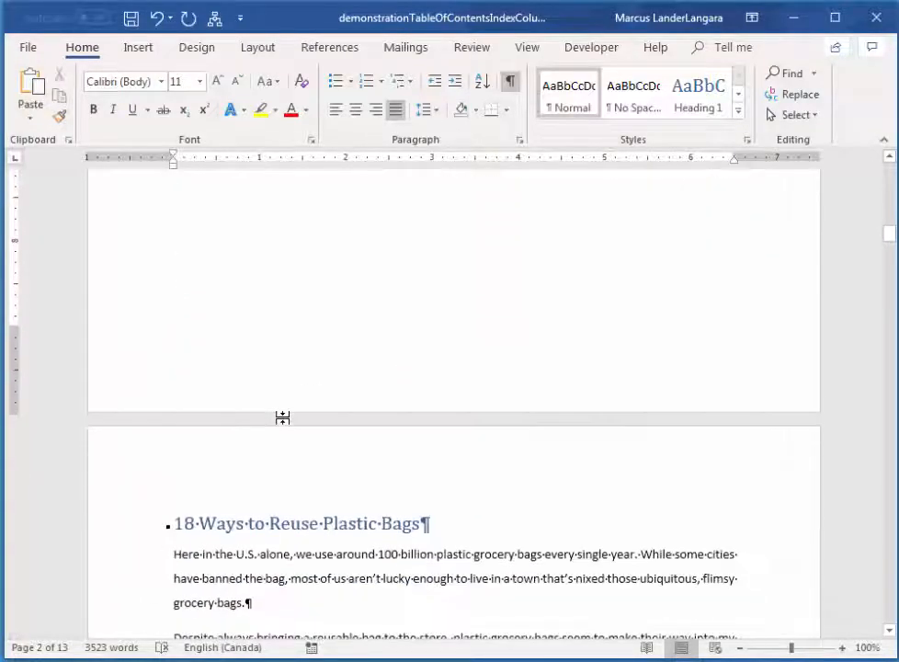
pyautogui.scroll(4, 283, 418)
pyautogui.scroll(2, 285, 423)
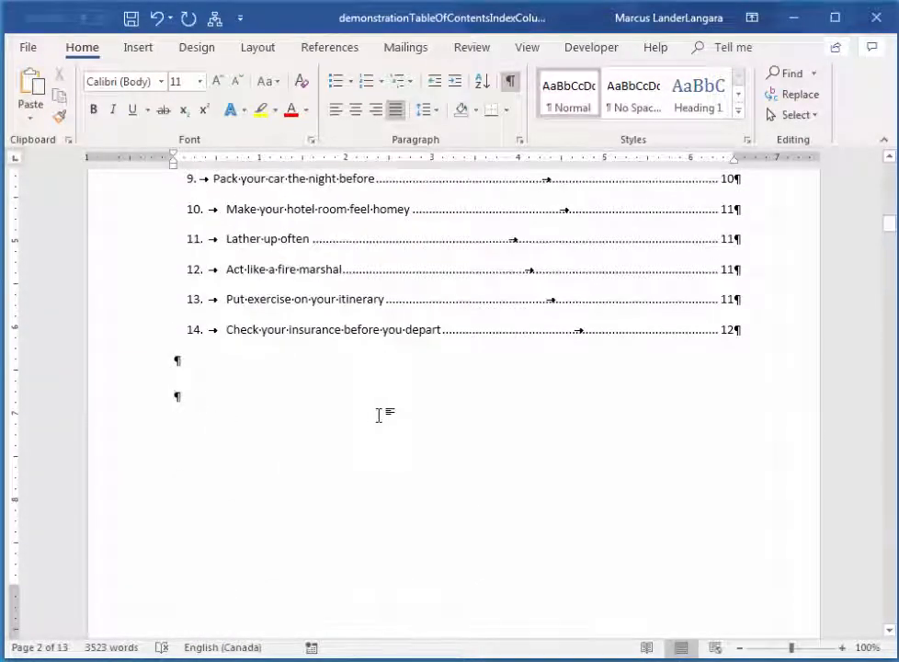
pyautogui.press('BackSpace')
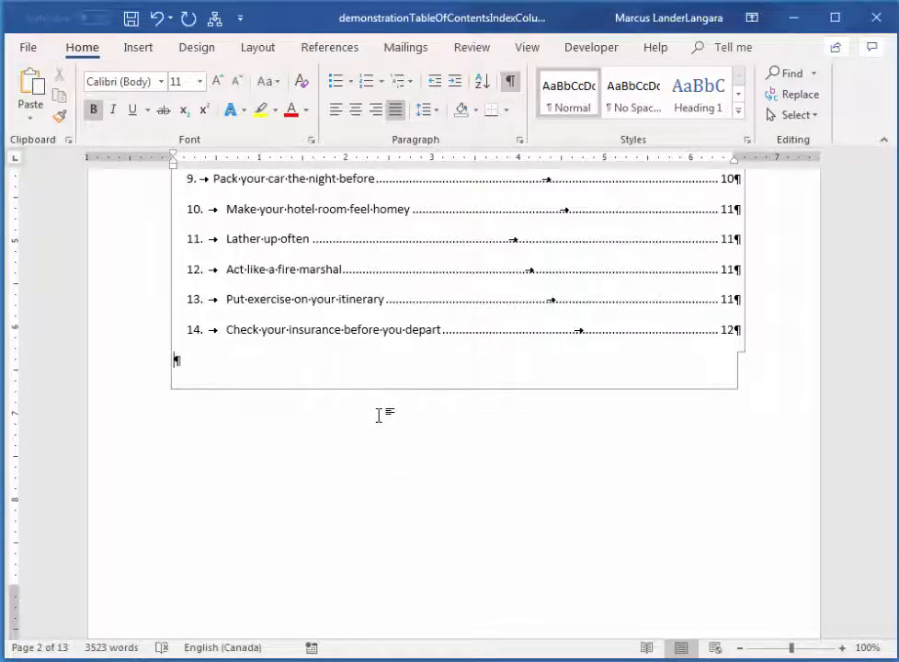
# Try to delete the remaining empty paragraph directly below the last table of contents entry.
pyautogui.press('BackSpace')
pyautogui.scroll(-10, 378, 416)
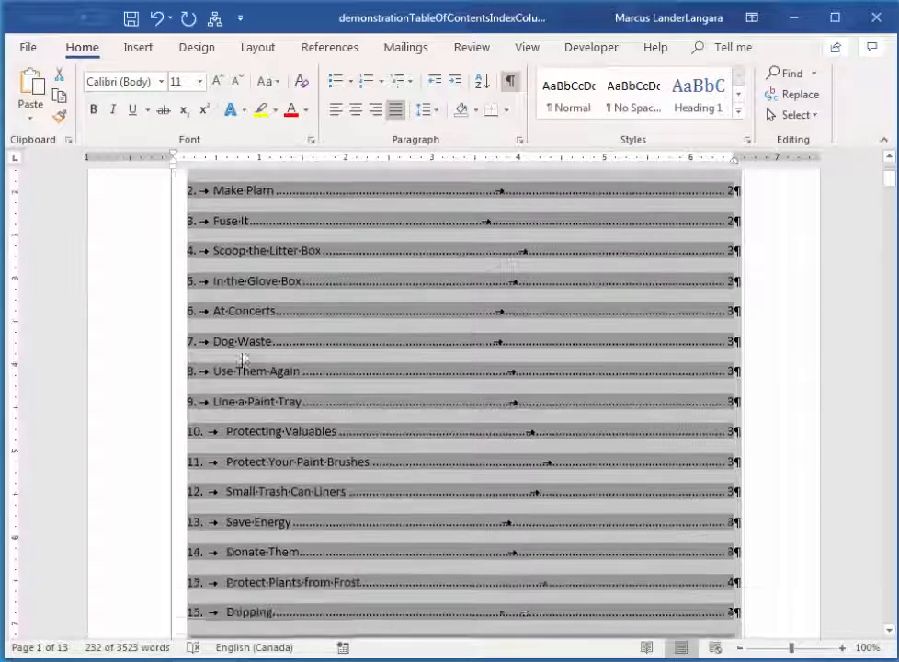
pyautogui.scroll(-10, 442, 379)
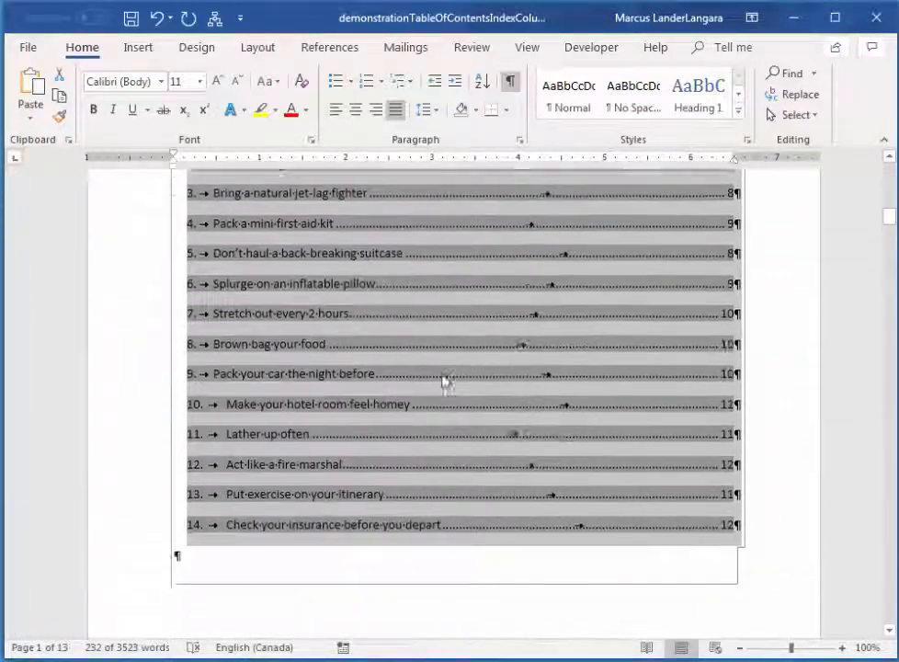
pyautogui.click(259, 382)
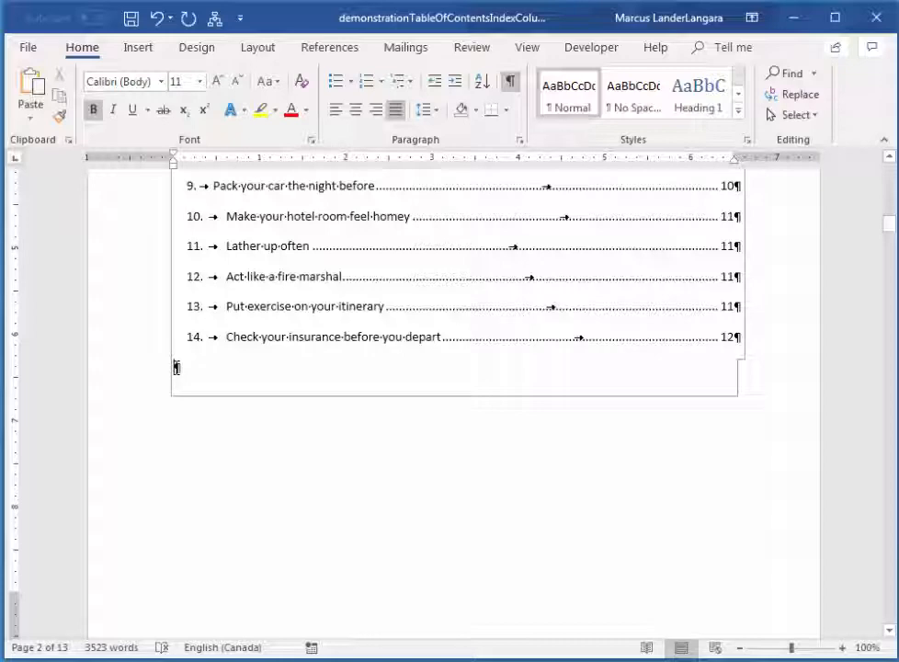
# Examine the table of contents across its two pages, from the empty paragraph at its end up to the "Contents" heading.
pyautogui.scroll(-8, 297, 382)
pyautogui.scroll(6, 303, 383)
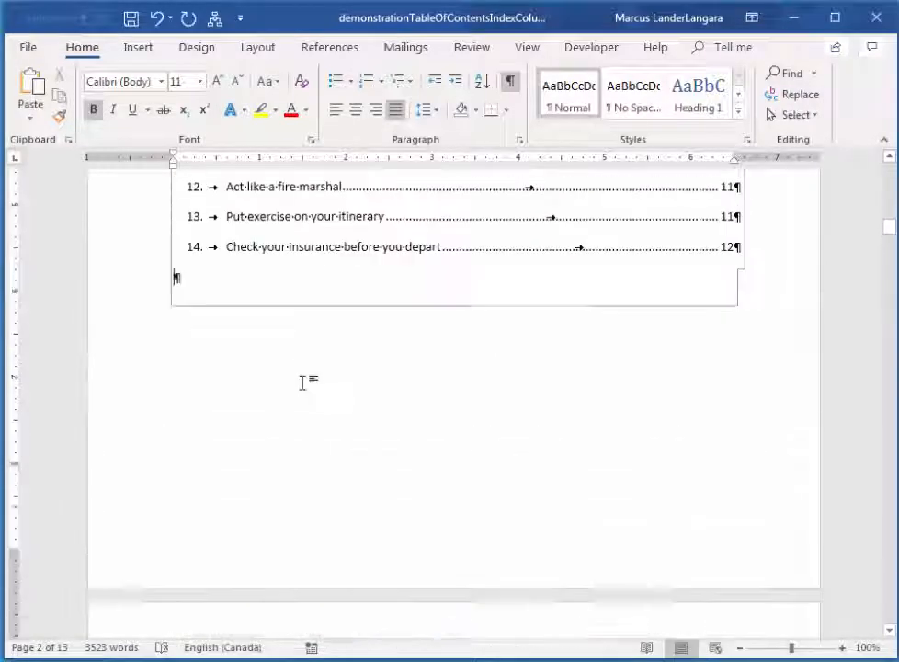
pyautogui.scroll(4, 303, 383)
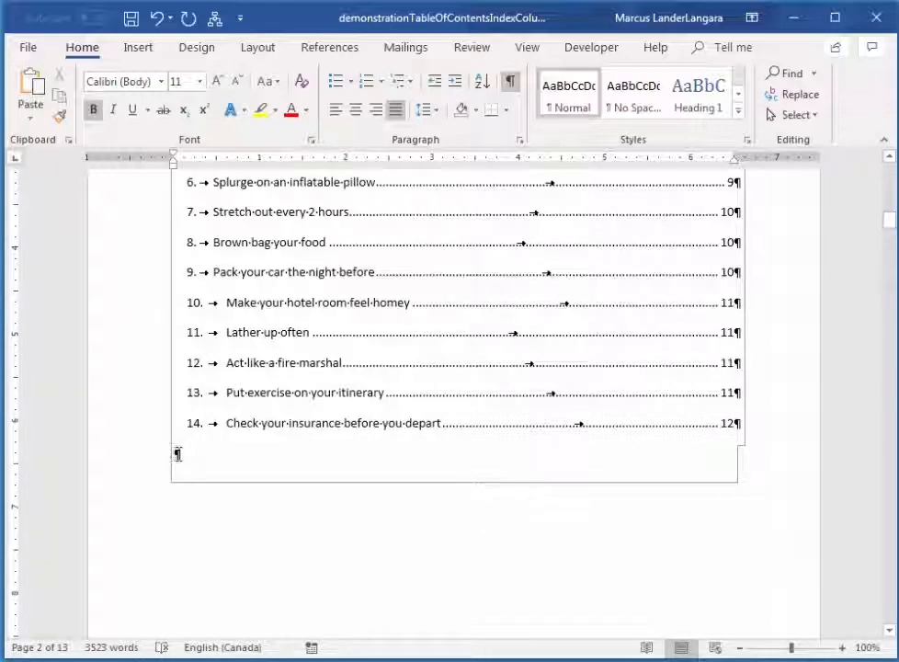
pyautogui.scroll(9, 294, 459)
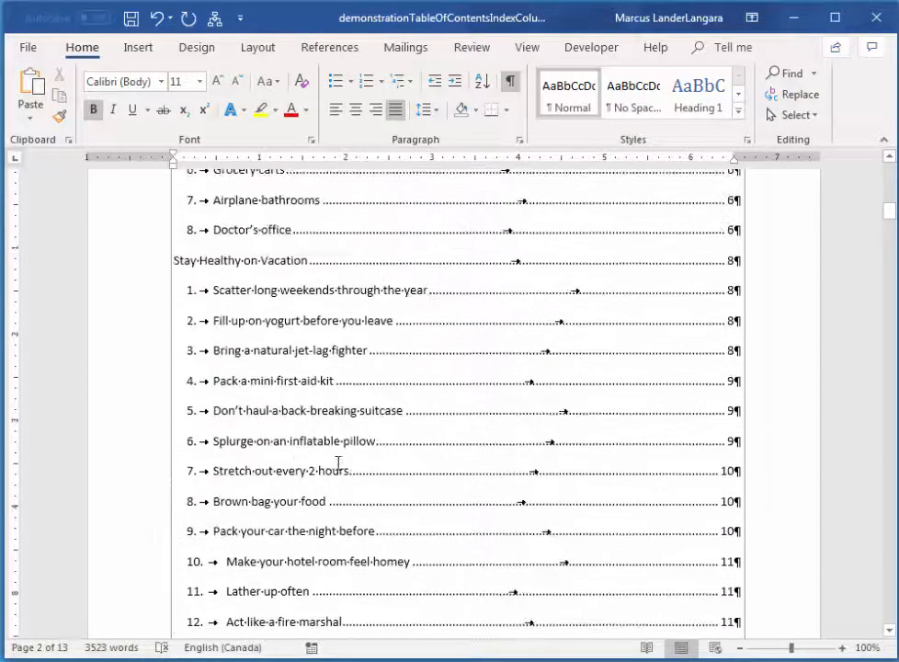
pyautogui.scroll(11, 468, 384)
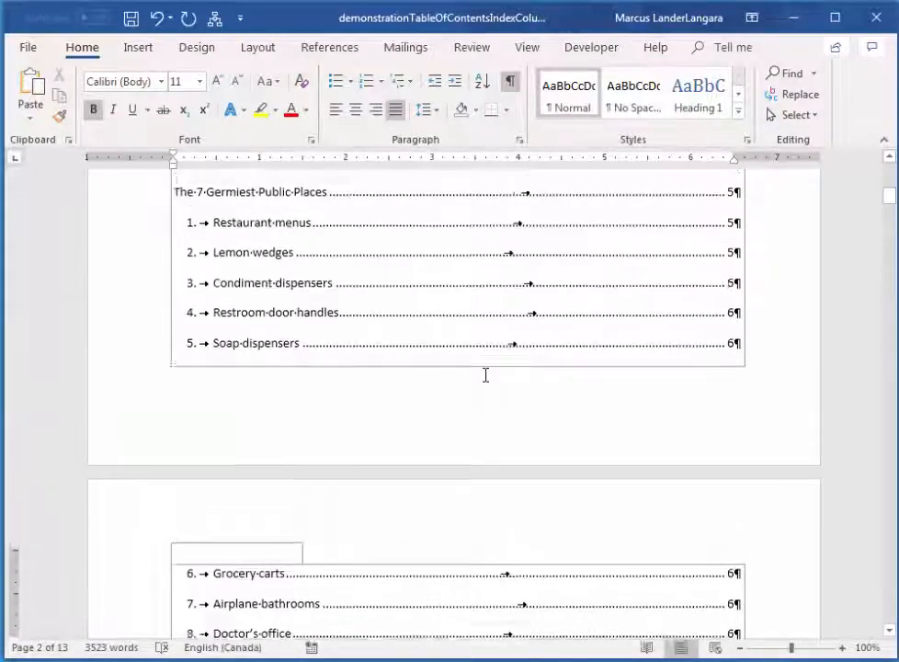
pyautogui.scroll(7, 487, 377)
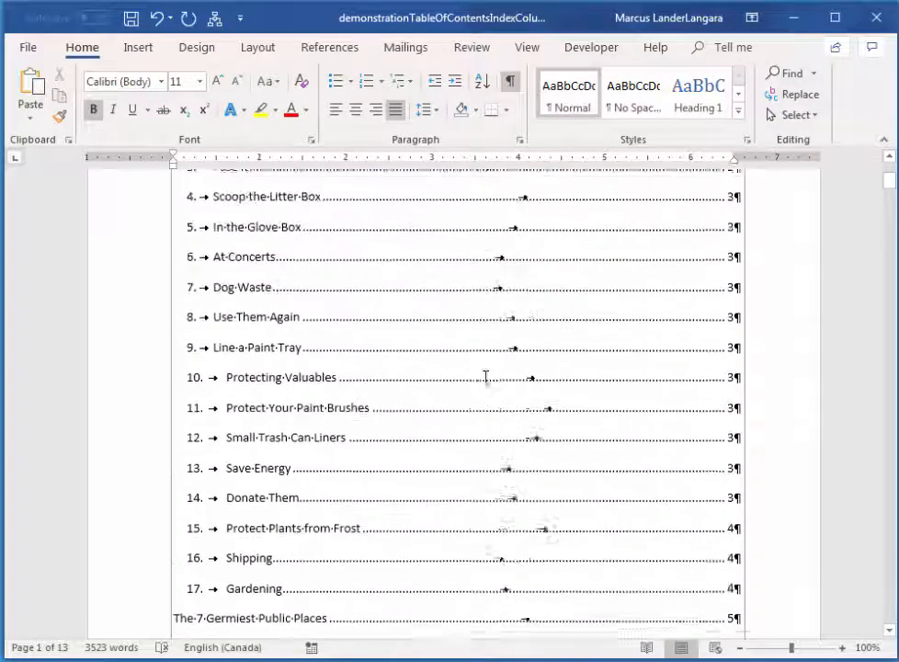
pyautogui.scroll(2, 503, 380)
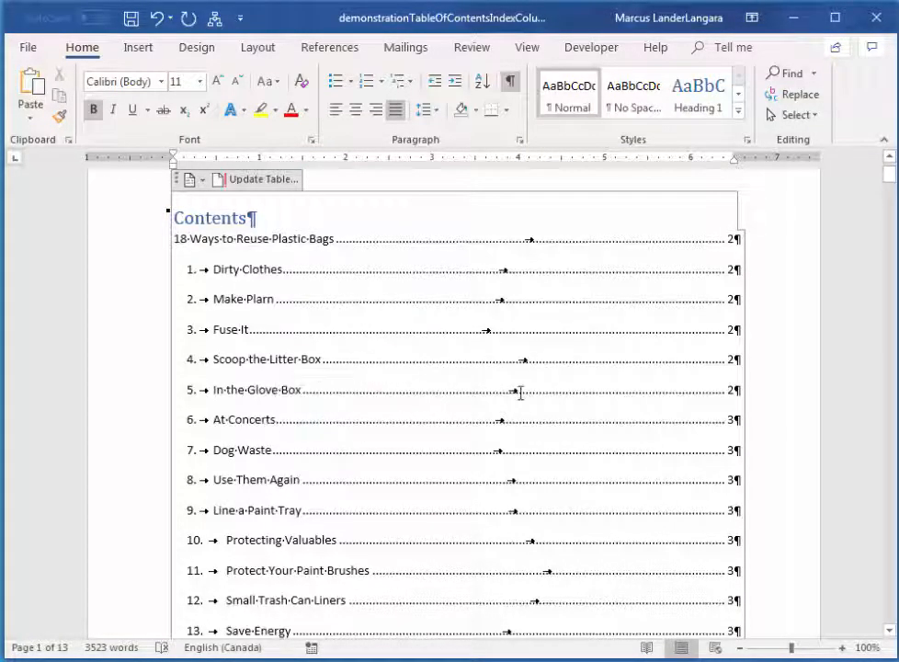
pyautogui.scroll(-8, 539, 377)
pyautogui.scroll(-9, 542, 388)
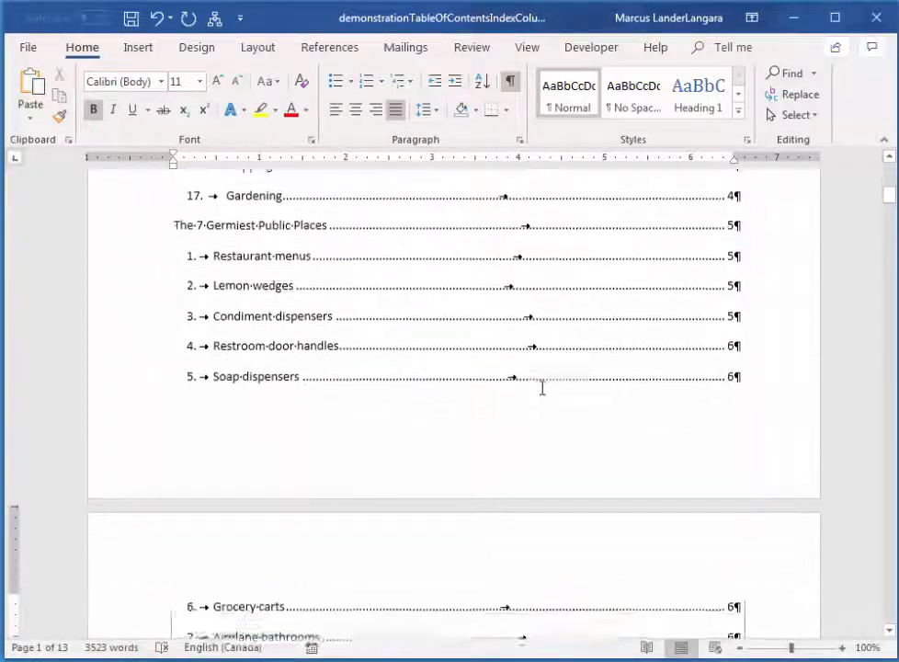
# Format the text in two equal-width columns from the start of the "18 Ways to Reuse Plastic Bags" heading, applied to this point forward.
pyautogui.scroll(-10, 572, 407)
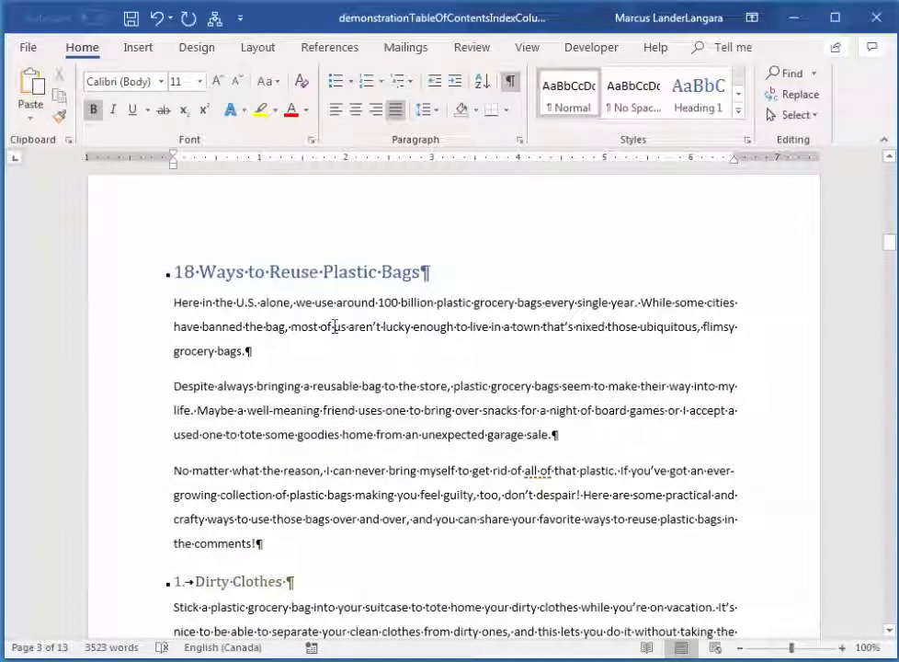
pyautogui.click(178, 268)
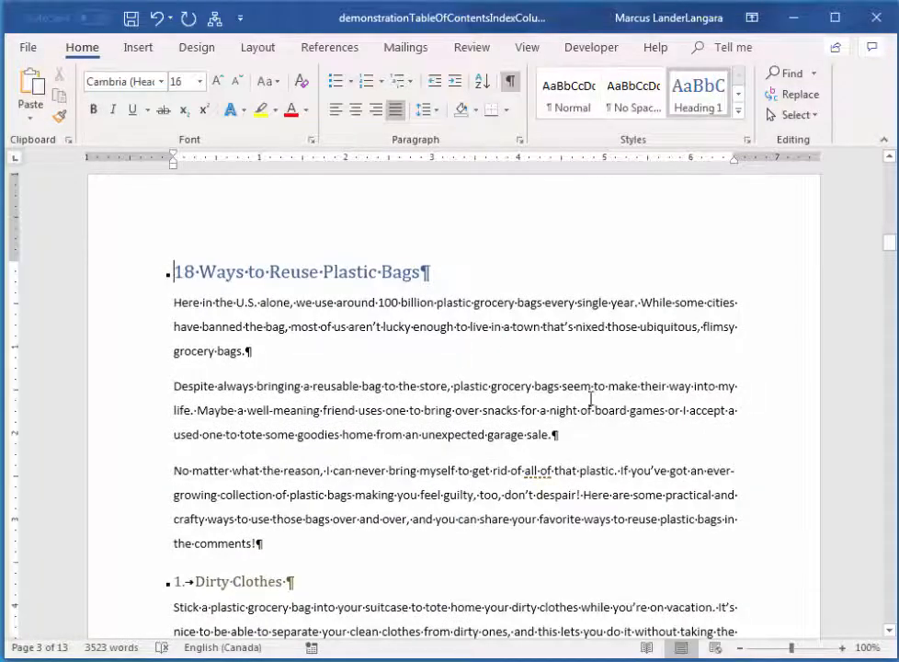
pyautogui.scroll(10, 446, 261)
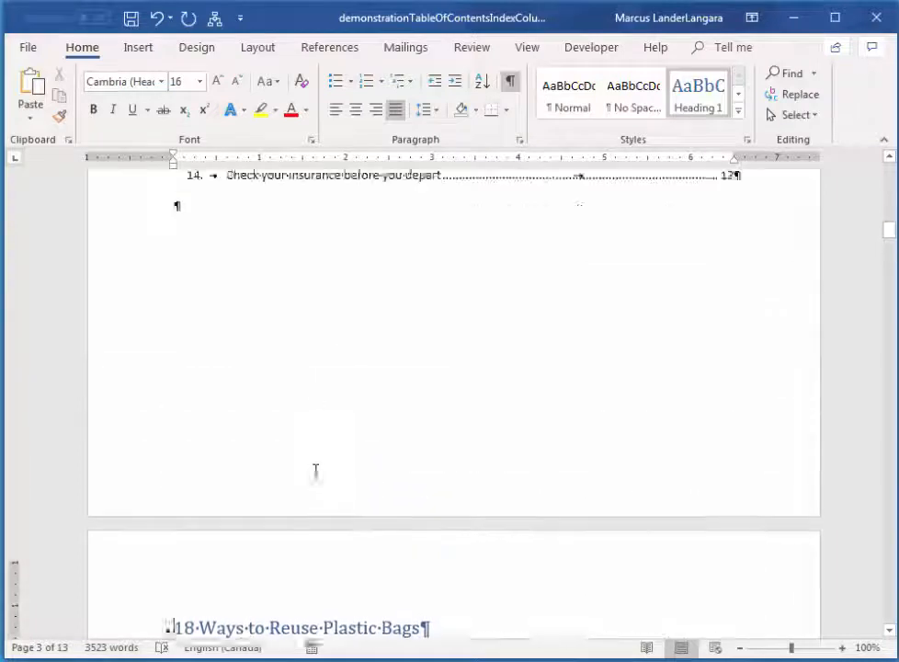
pyautogui.scroll(-10, 428, 383)
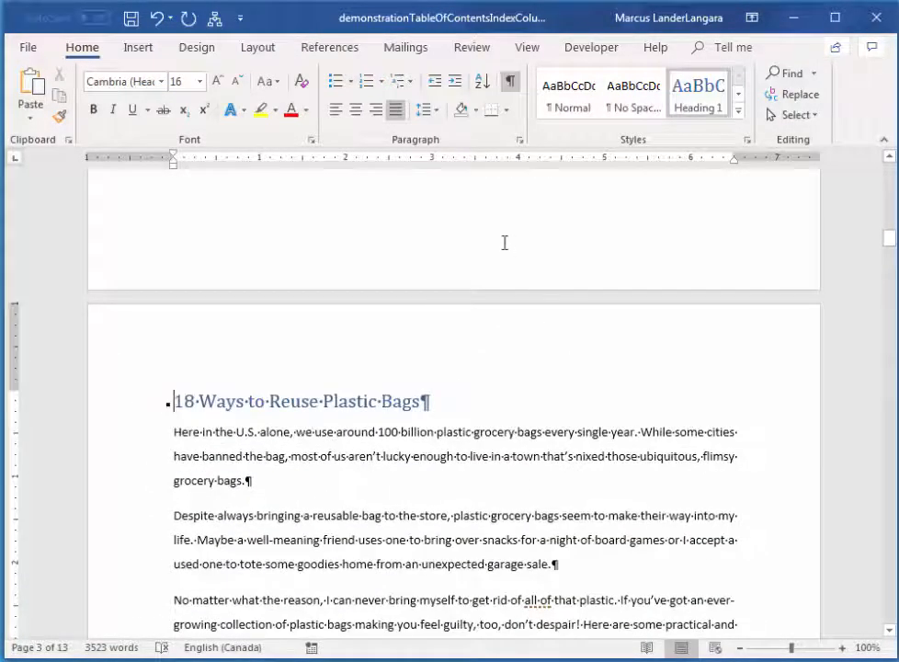
pyautogui.click(254, 50)
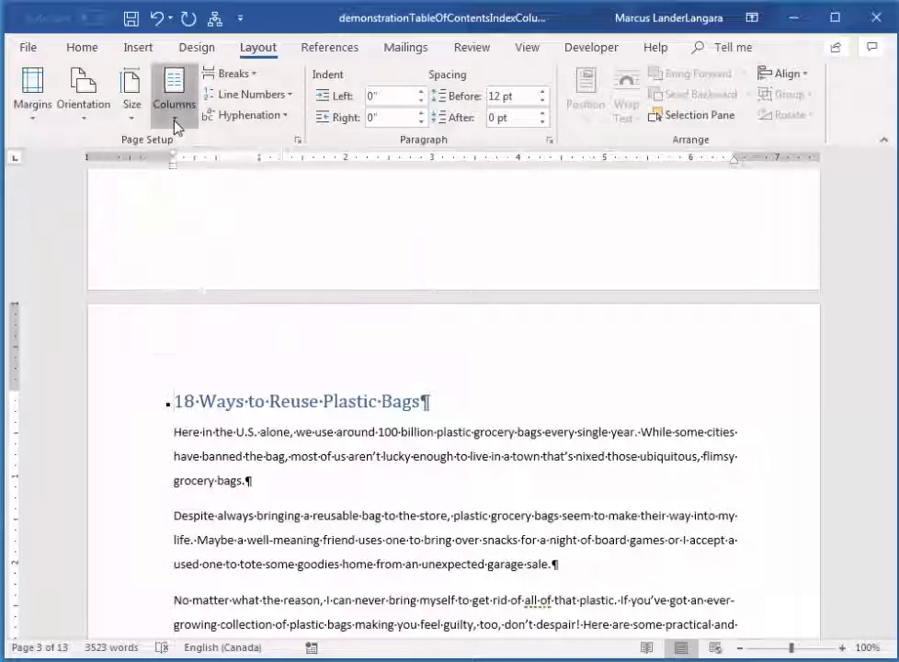
pyautogui.click(175, 126)
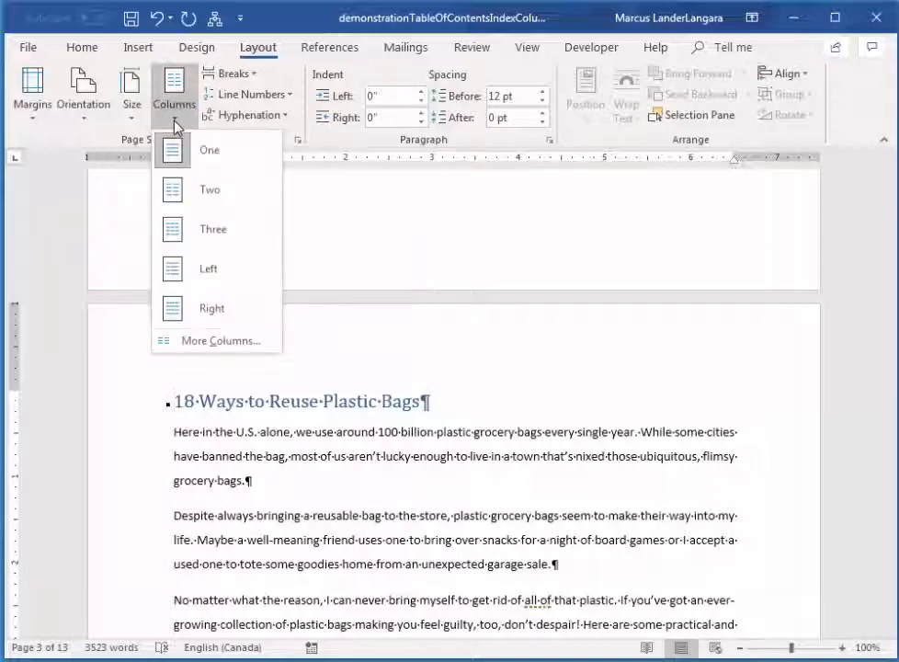
pyautogui.click(219, 341)
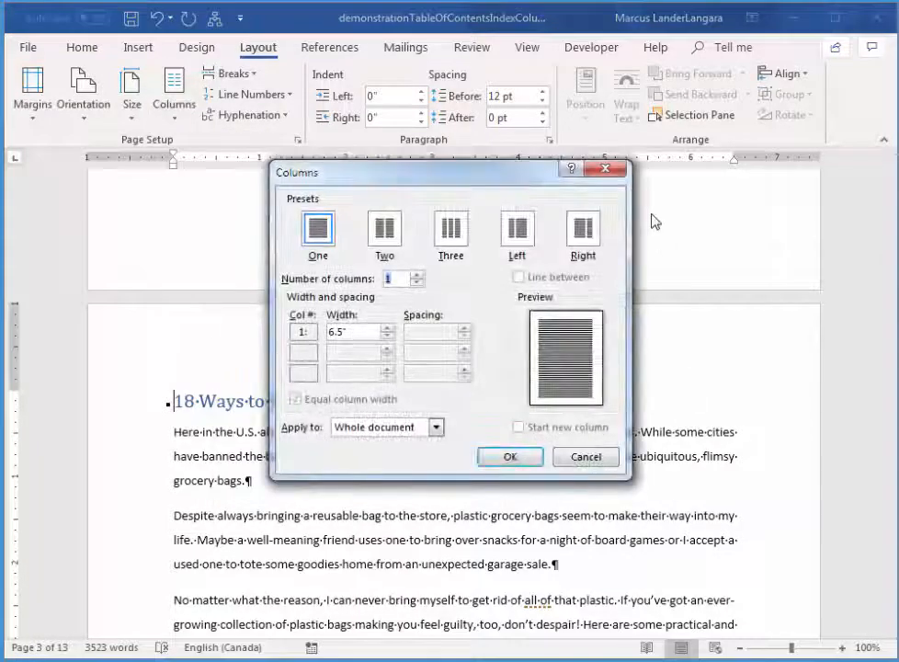
pyautogui.click(386, 228)
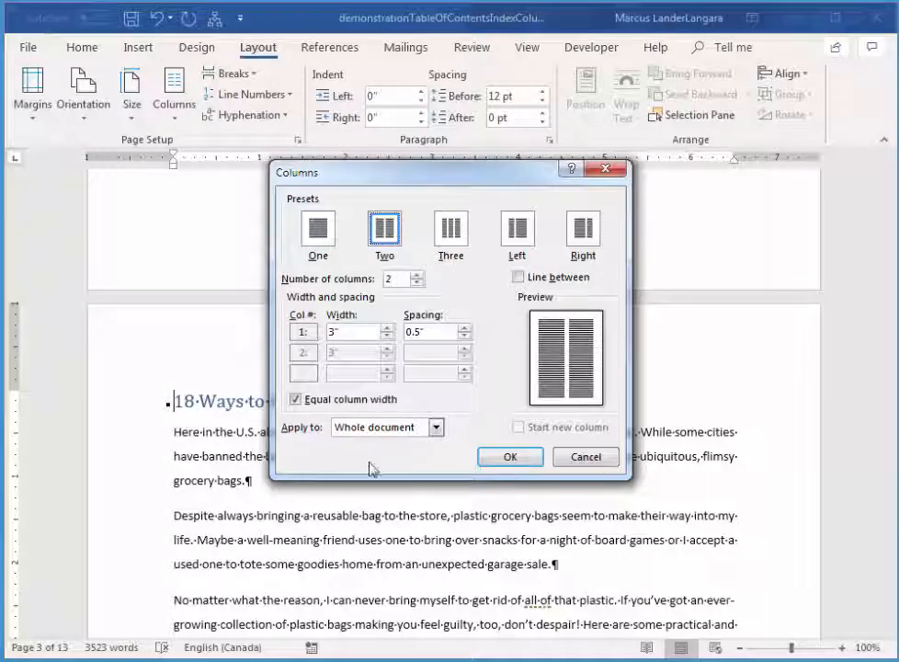
pyautogui.click(436, 428)
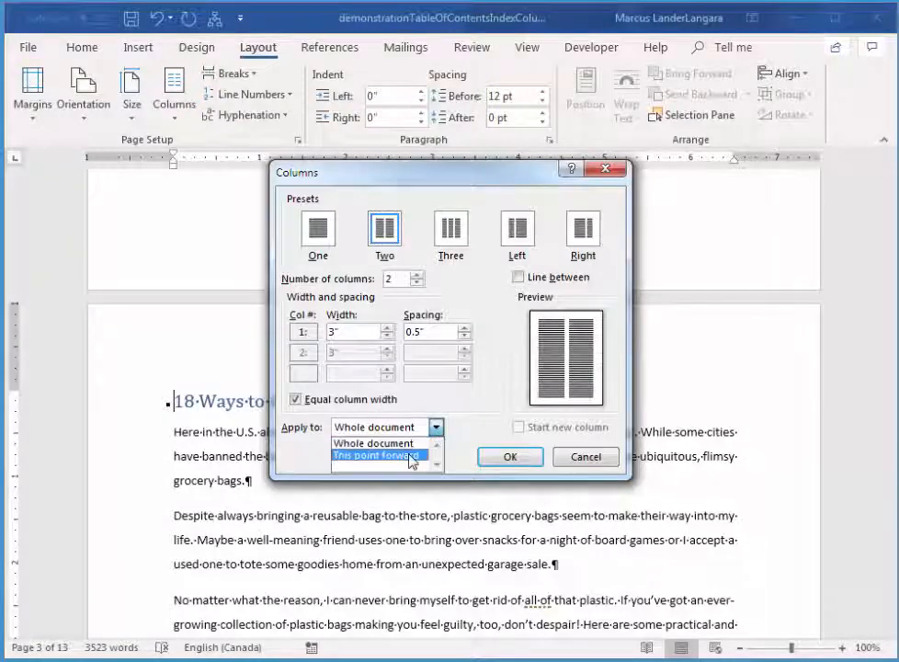
pyautogui.click(413, 455)
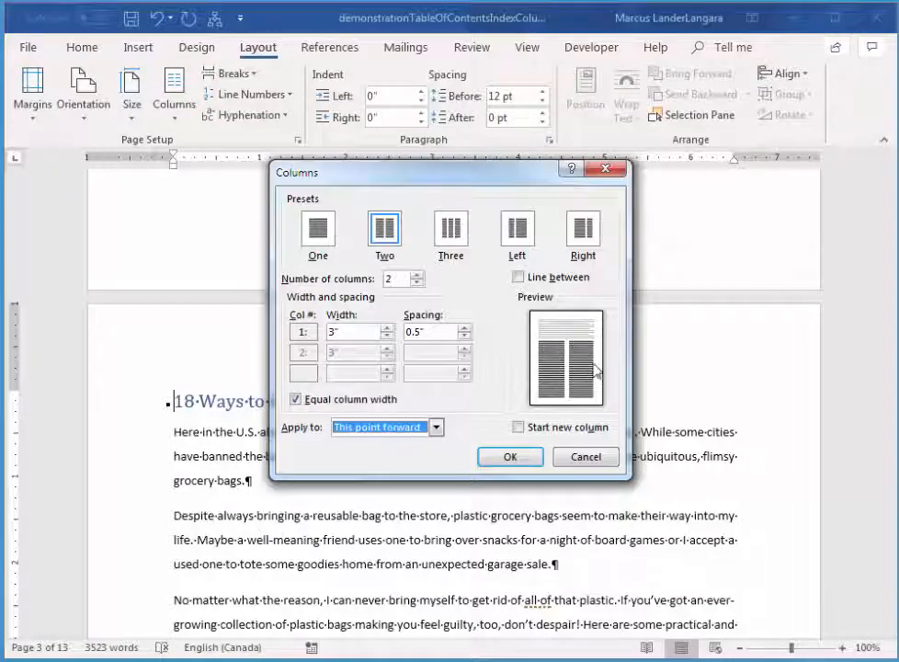
pyautogui.click(511, 457)
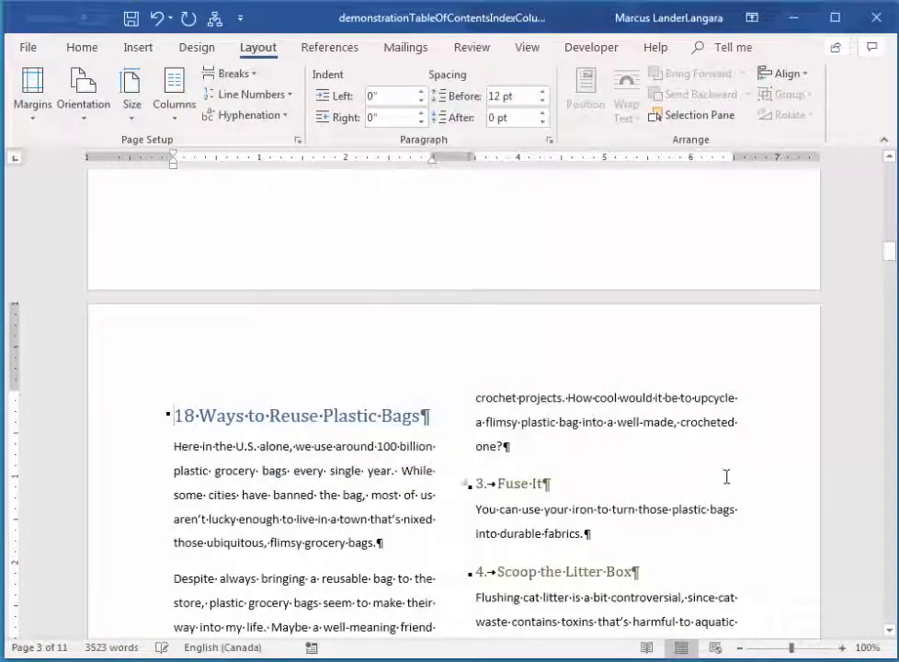
# Check the section break below the table of contents and compare the layout before it with the columned text after it.
pyautogui.scroll(4, 726, 476)
pyautogui.scroll(-2, 699, 472)
pyautogui.scroll(4, 702, 475)
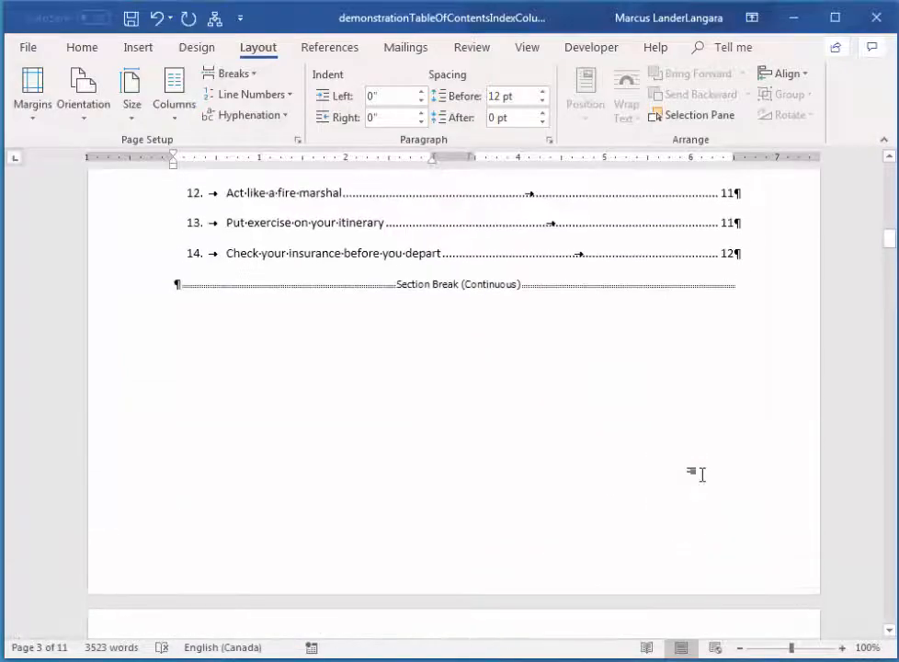
pyautogui.scroll(3, 702, 475)
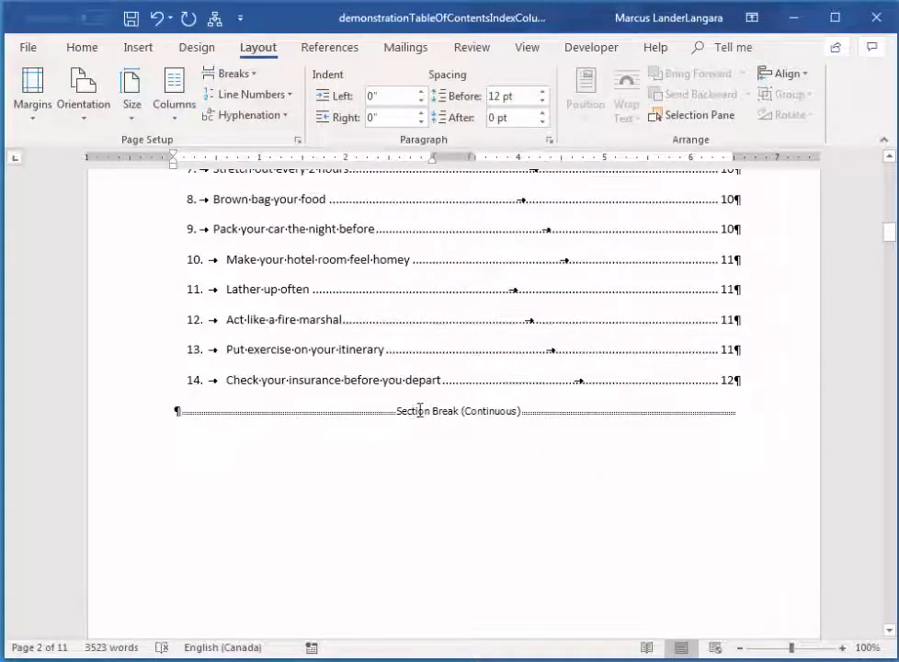
pyautogui.scroll(3, 636, 492)
pyautogui.scroll(5, 799, 498)
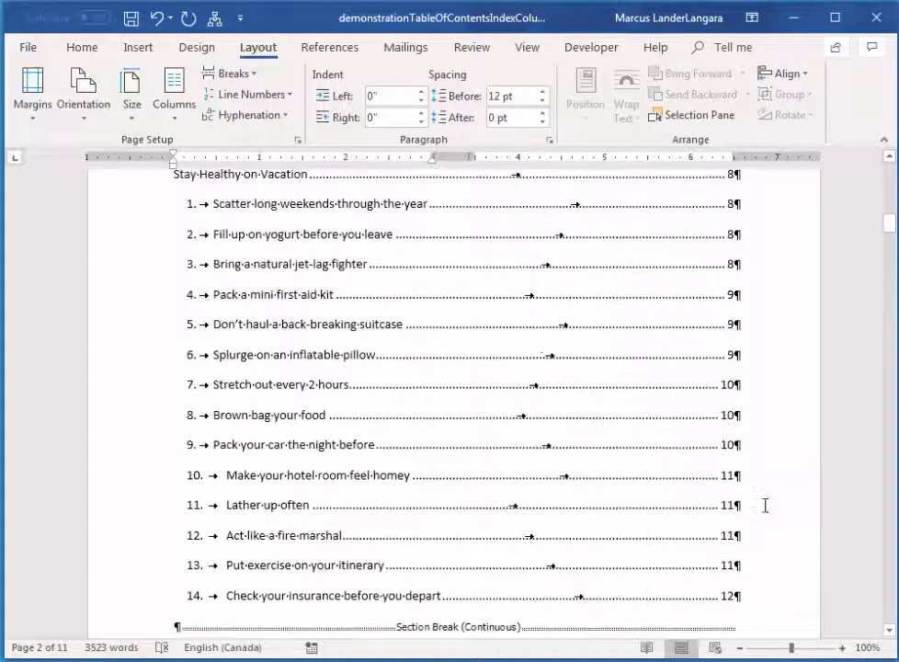
pyautogui.scroll(7, 768, 504)
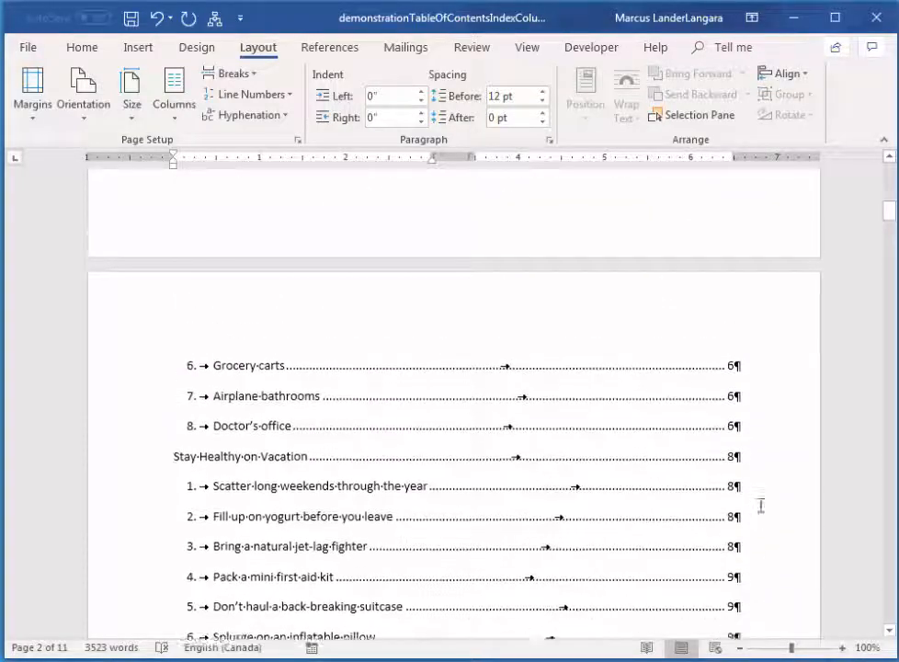
pyautogui.scroll(-15, 761, 504)
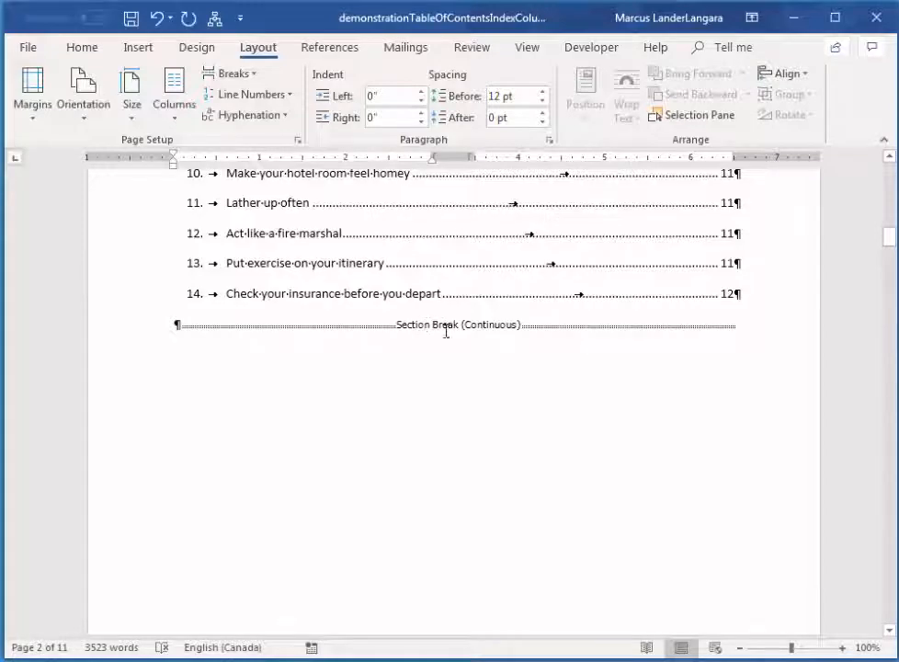
pyautogui.scroll(-2, 459, 275)
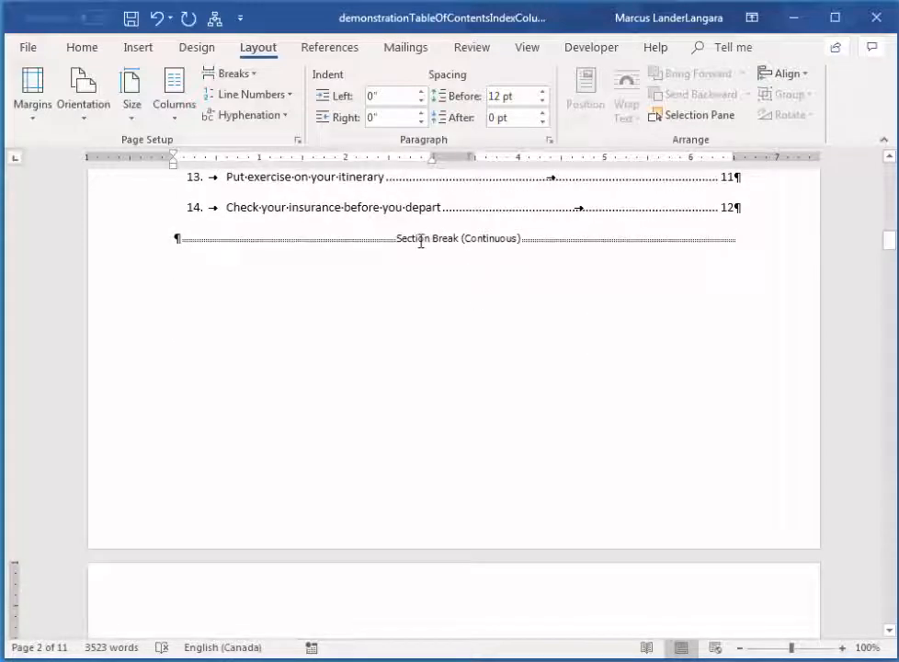
pyautogui.scroll(-7, 421, 241)
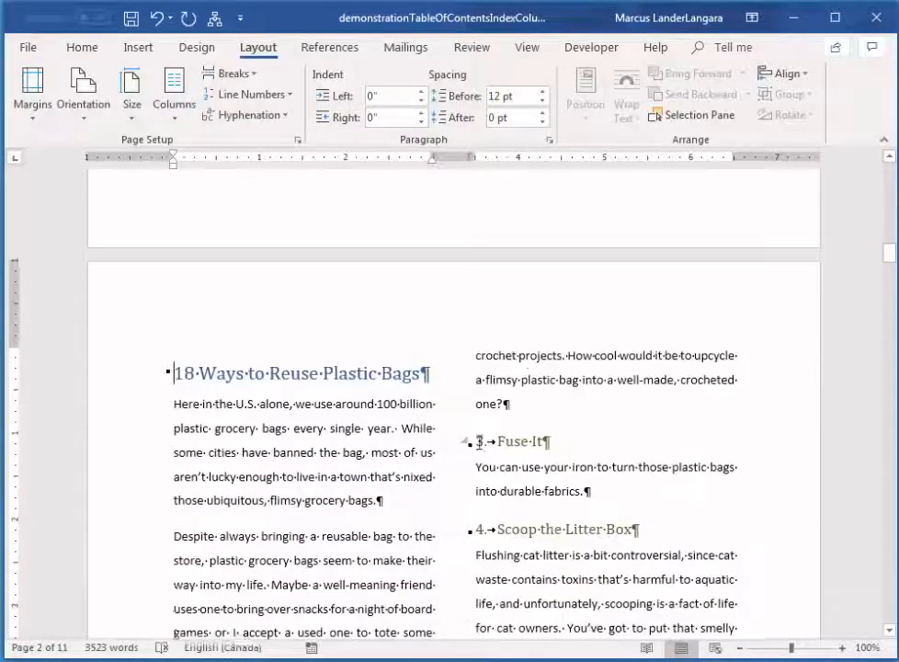
pyautogui.scroll(11, 502, 284)
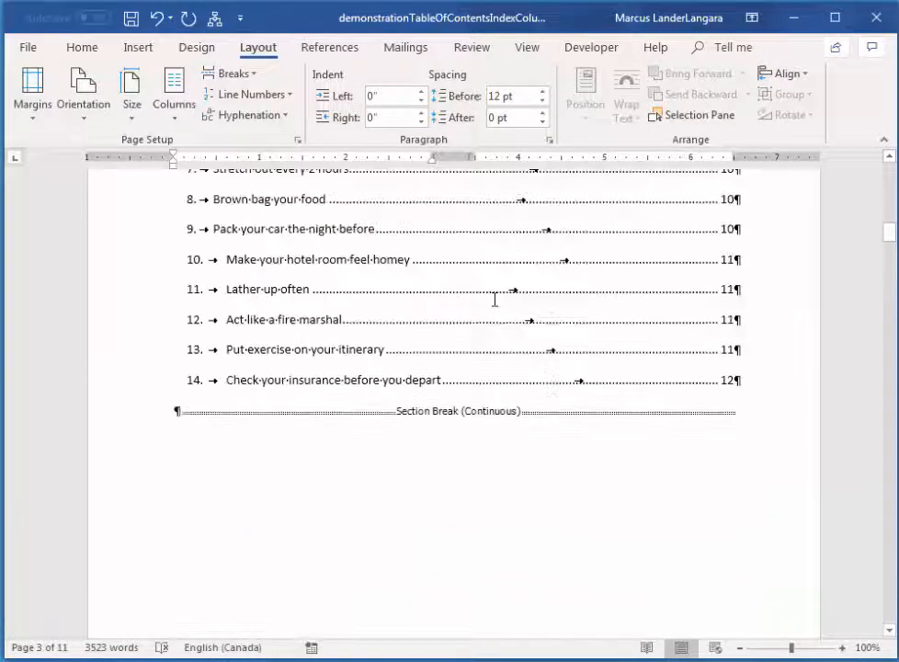
pyautogui.scroll(-12, 542, 456)
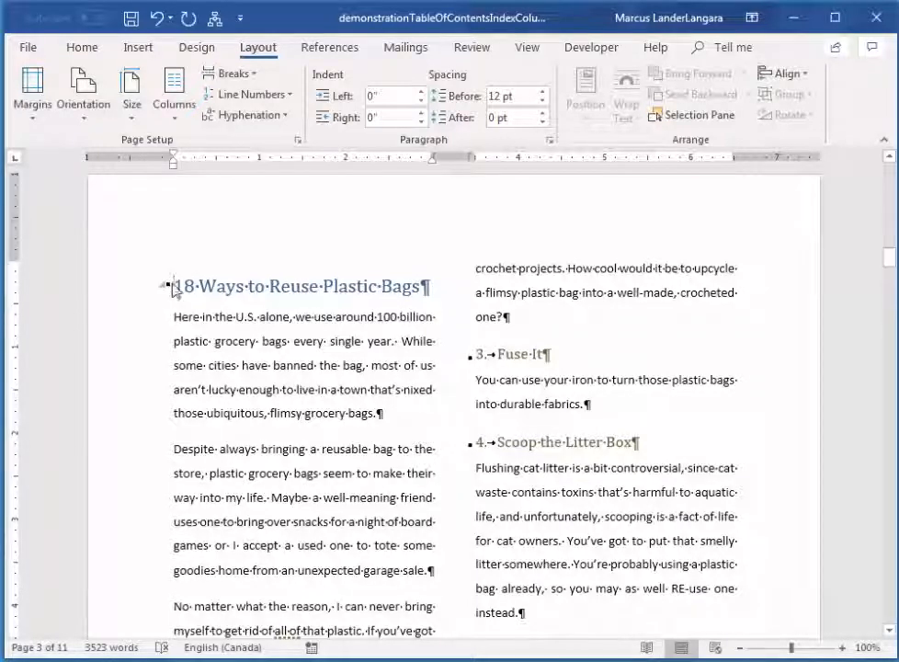
# Set the paragraph spacing before the "18 Ways to Reuse Plastic Bags" heading to 0 pt.
pyautogui.click(137, 296)
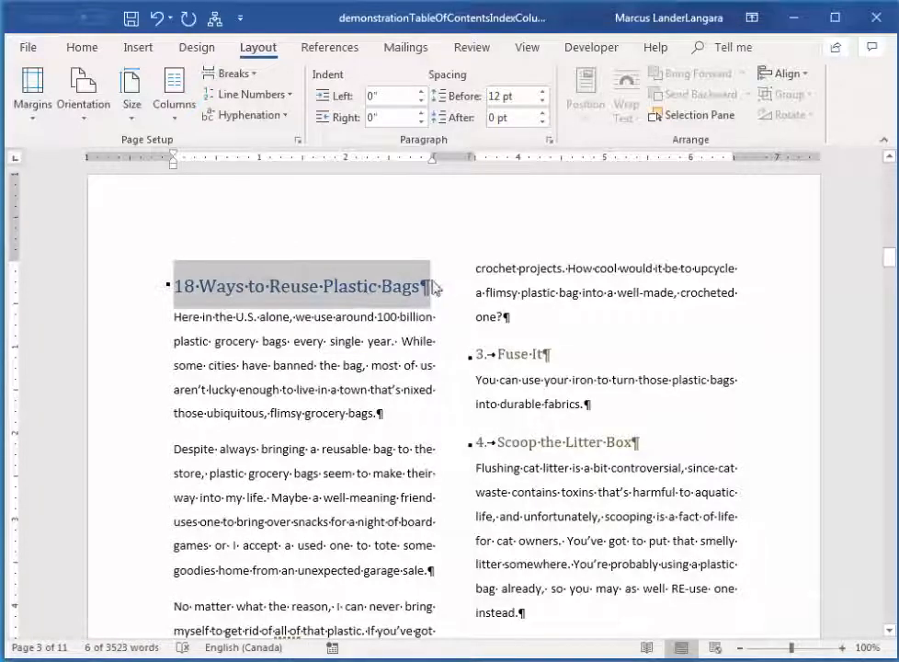
pyautogui.click(75, 49)
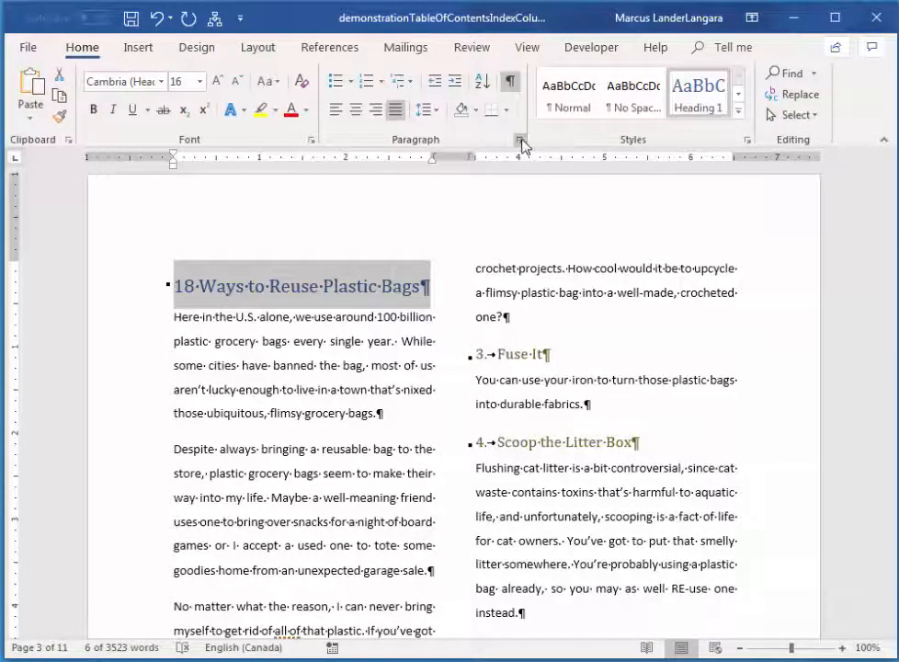
pyautogui.click(520, 140)
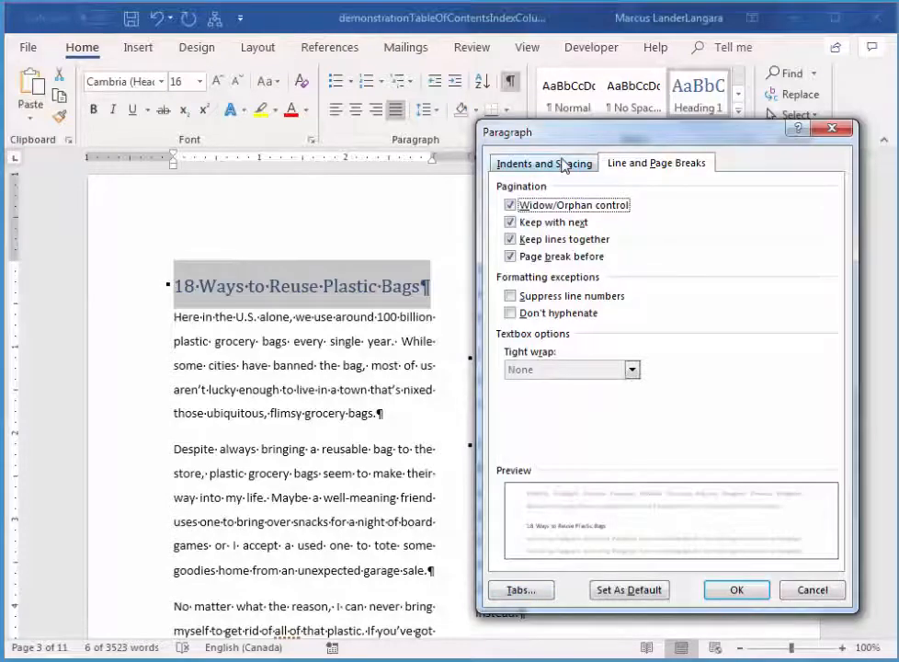
pyautogui.click(533, 165)
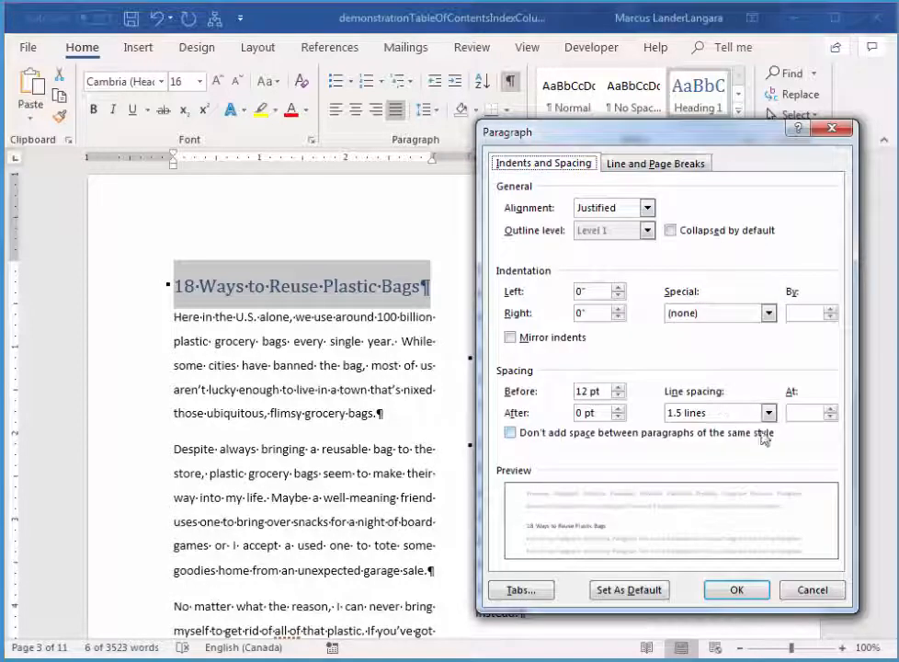
pyautogui.doubleClick(618, 396)
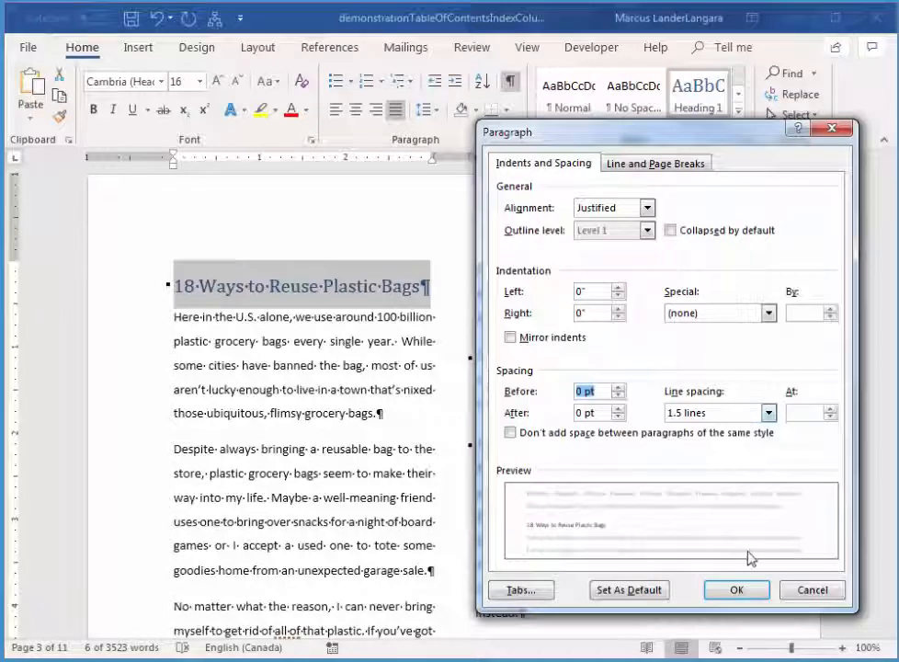
pyautogui.click(739, 590)
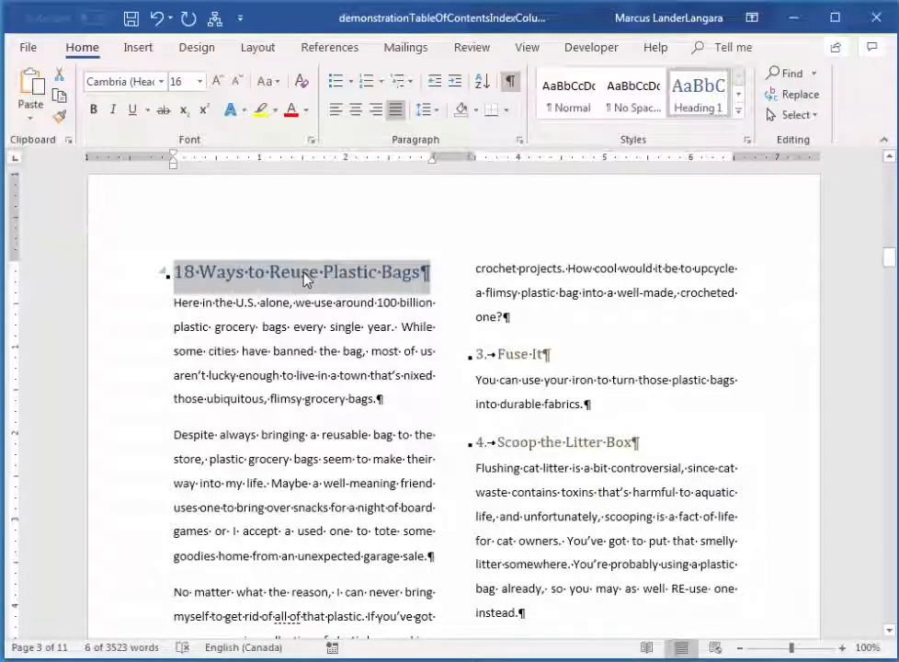
# Update the Heading 1 style to match the formatting of the selected "18 Ways to Reuse Plastic Bags" heading.
pyautogui.click(748, 143)
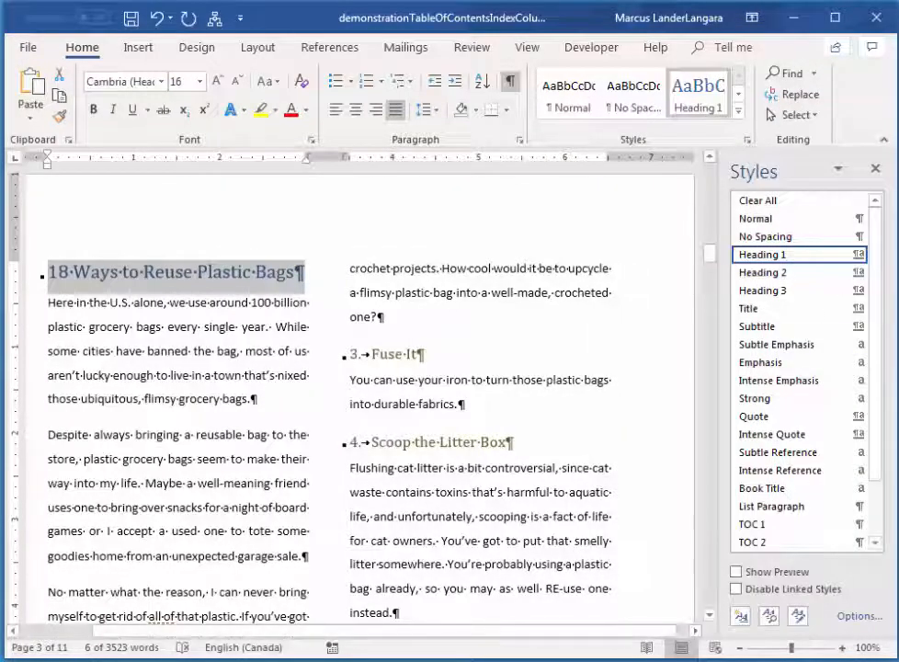
pyautogui.moveTo(860, 262)
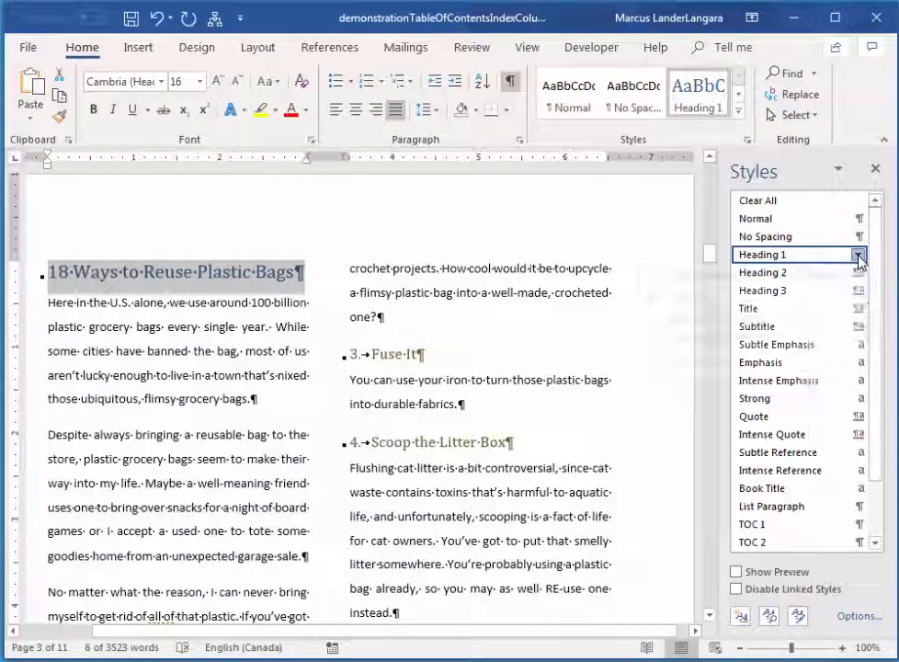
pyautogui.click(858, 255)
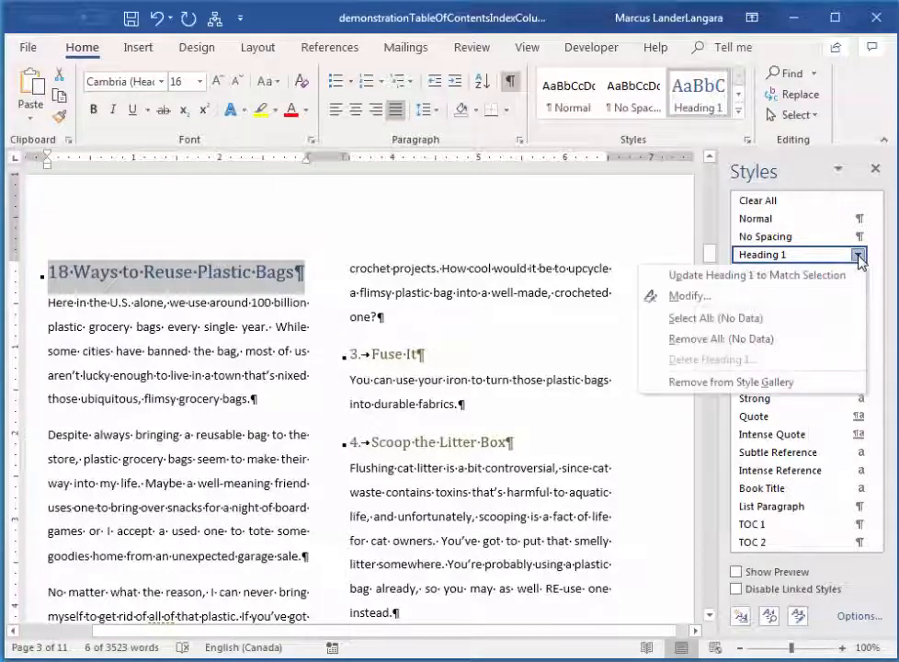
pyautogui.click(775, 284)
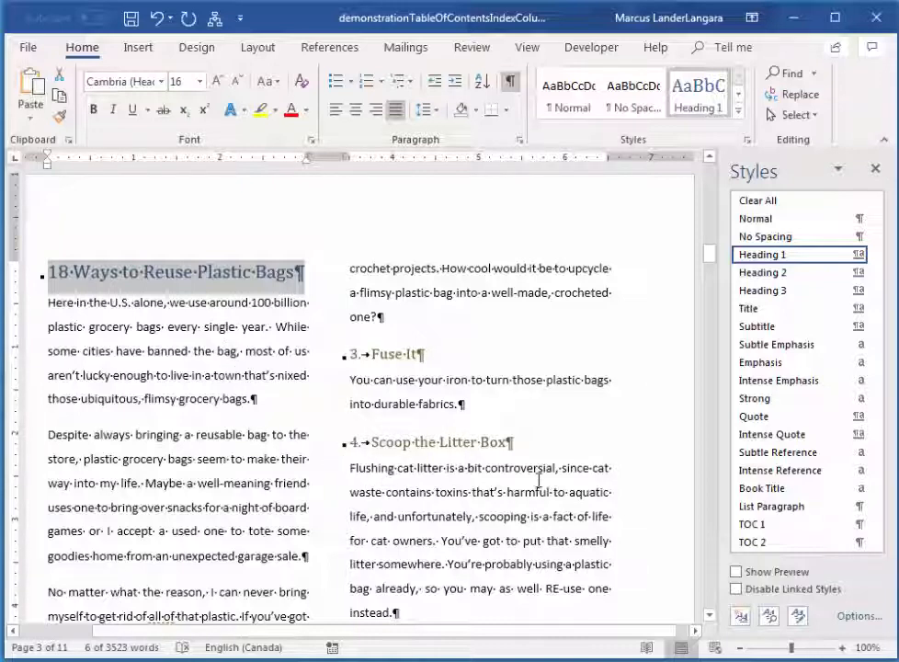
# Search online pictures for "plastic bags" and insert the photo of filled blue shopping bags in the paragraph beginning "No matter what the reason".
pyautogui.moveTo(710, 262)
pyautogui.mouseDown()
pyautogui.moveTo(711, 255)
pyautogui.moveTo(715, 274)
pyautogui.moveTo(706, 275)
pyautogui.mouseUp()
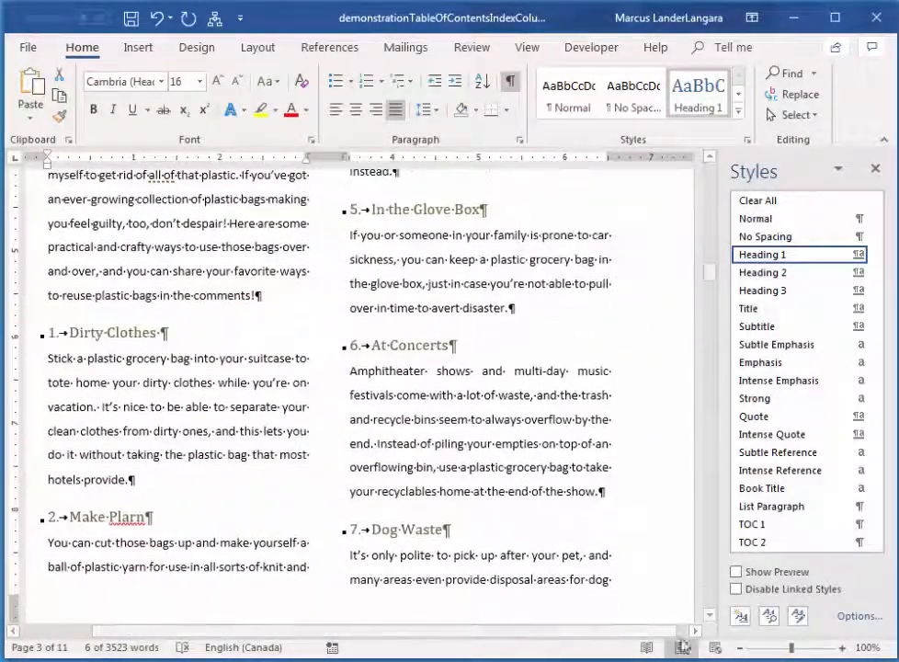
pyautogui.click(740, 649)
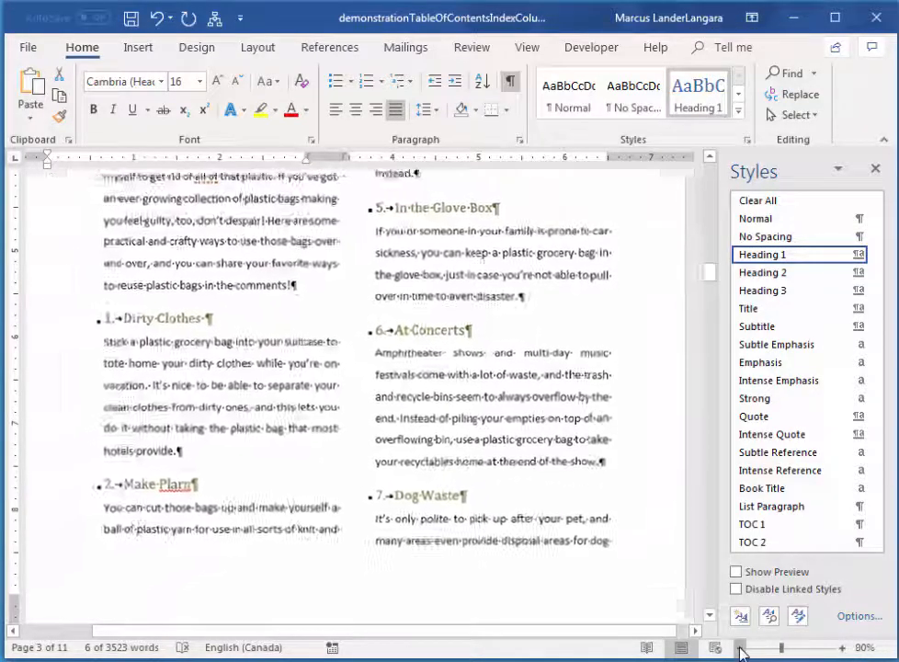
pyautogui.click(740, 649)
pyautogui.click(740, 649)
pyautogui.click(740, 648)
pyautogui.moveTo(713, 290); pyautogui.dragTo(708, 263)
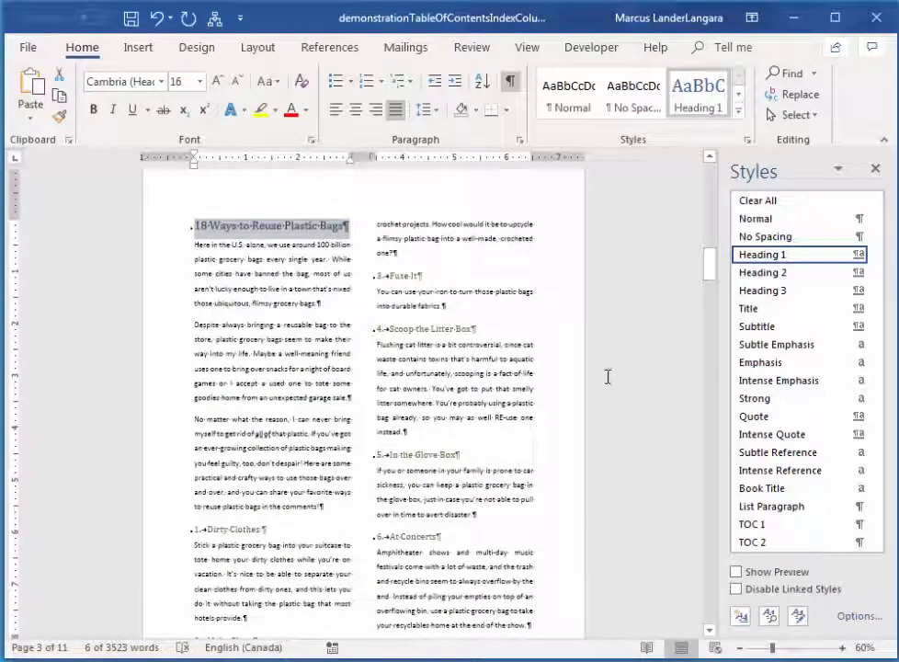
pyautogui.click(334, 418)
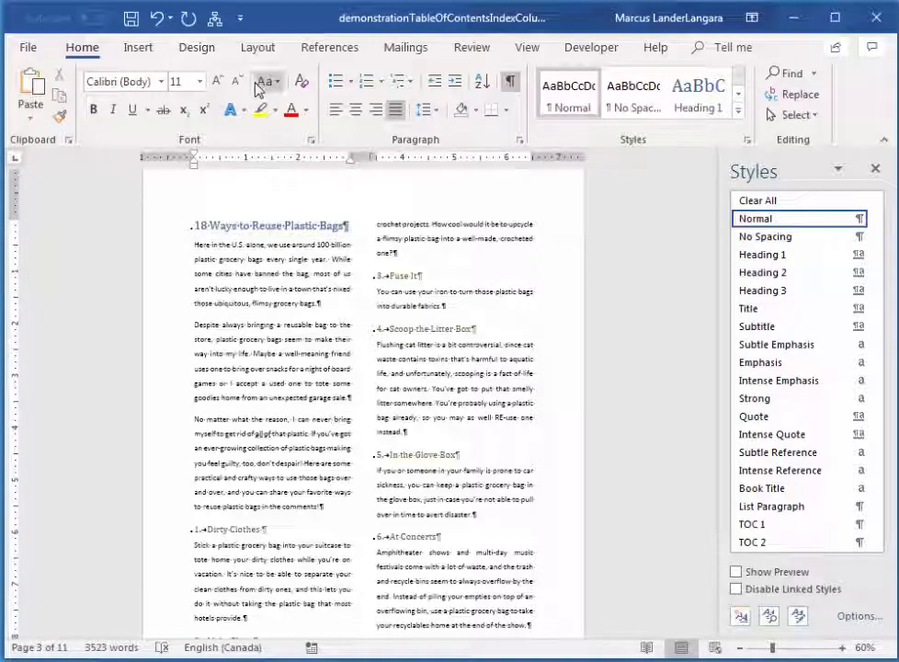
pyautogui.click(140, 52)
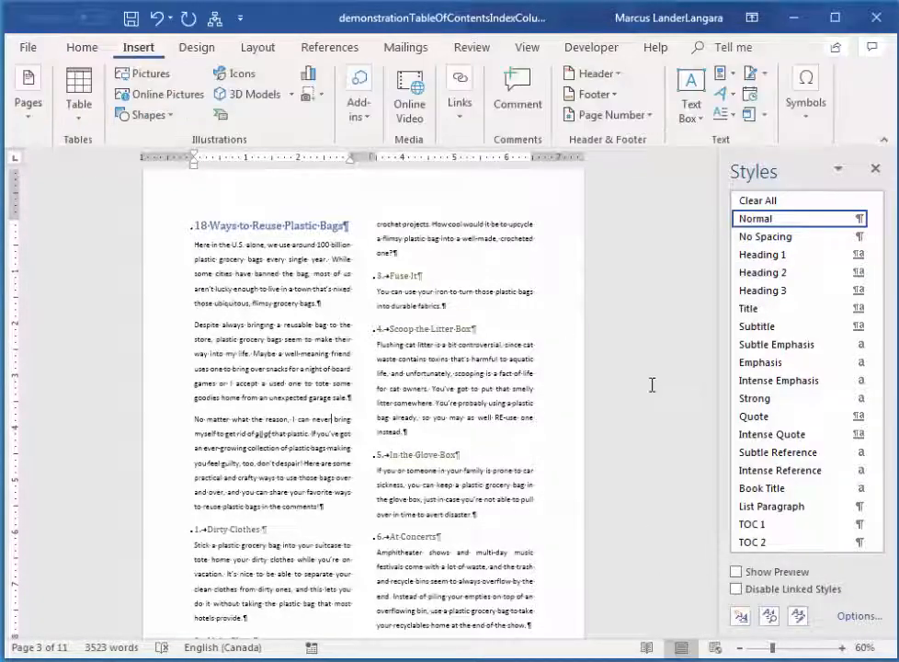
pyautogui.click(151, 96)
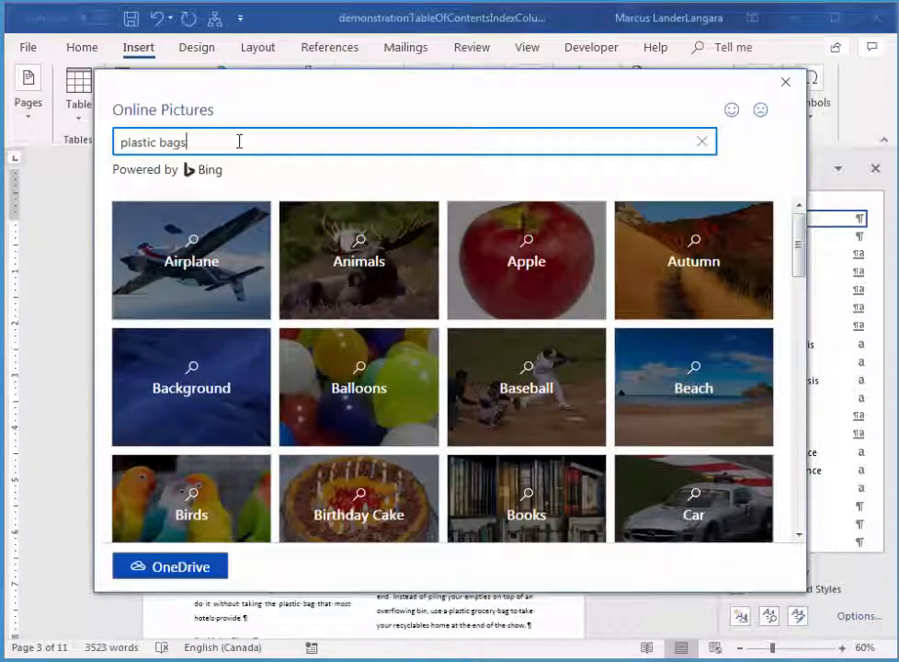
pyautogui.press('Return')
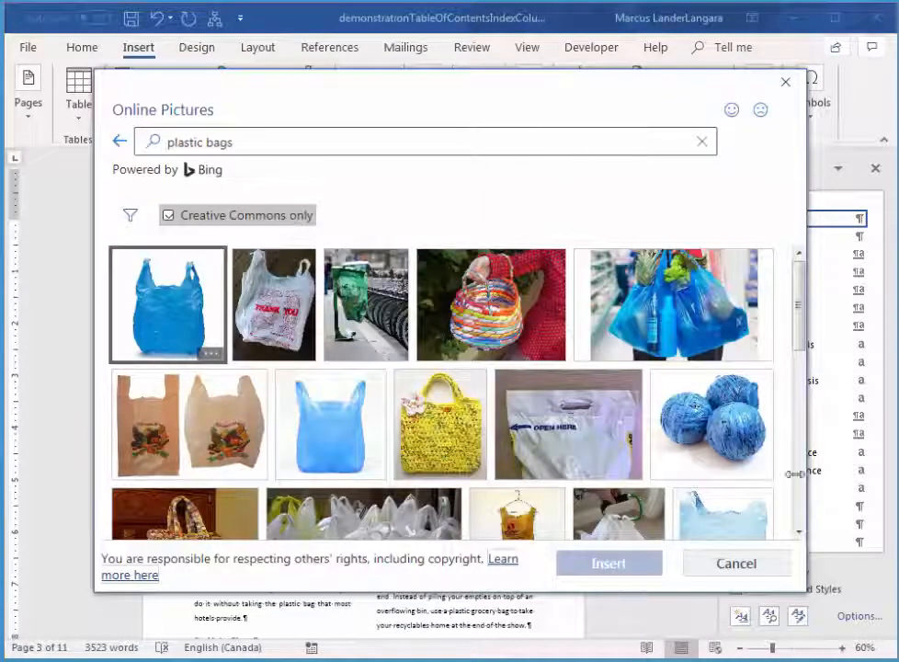
pyautogui.click(660, 319)
pyautogui.click(622, 568)
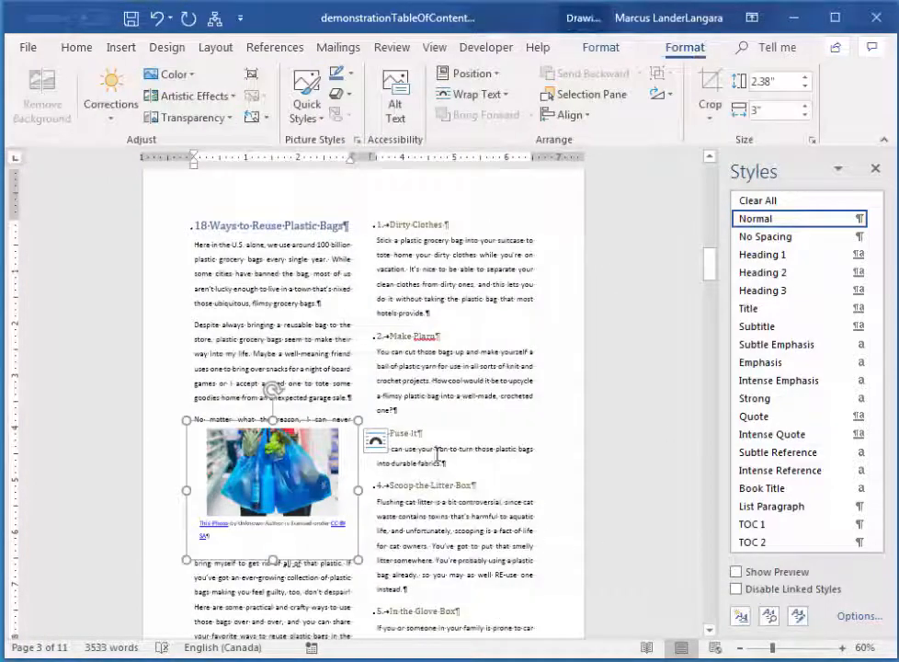
# Give the inserted photo Tight text wrapping and move it so it straddles the gap between the two columns.
pyautogui.click(507, 93)
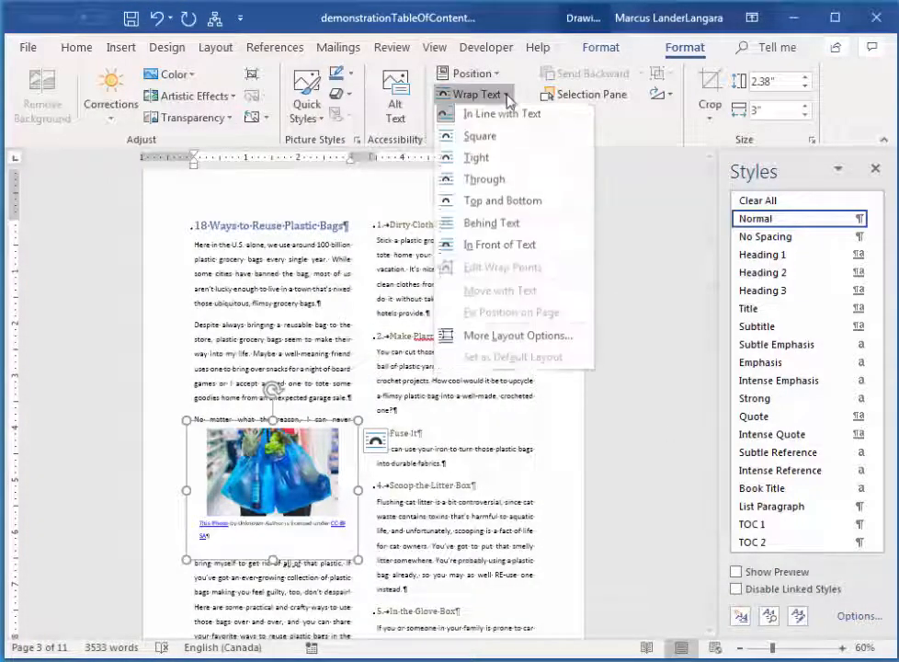
pyautogui.click(512, 161)
pyautogui.moveTo(337, 490); pyautogui.dragTo(395, 437)
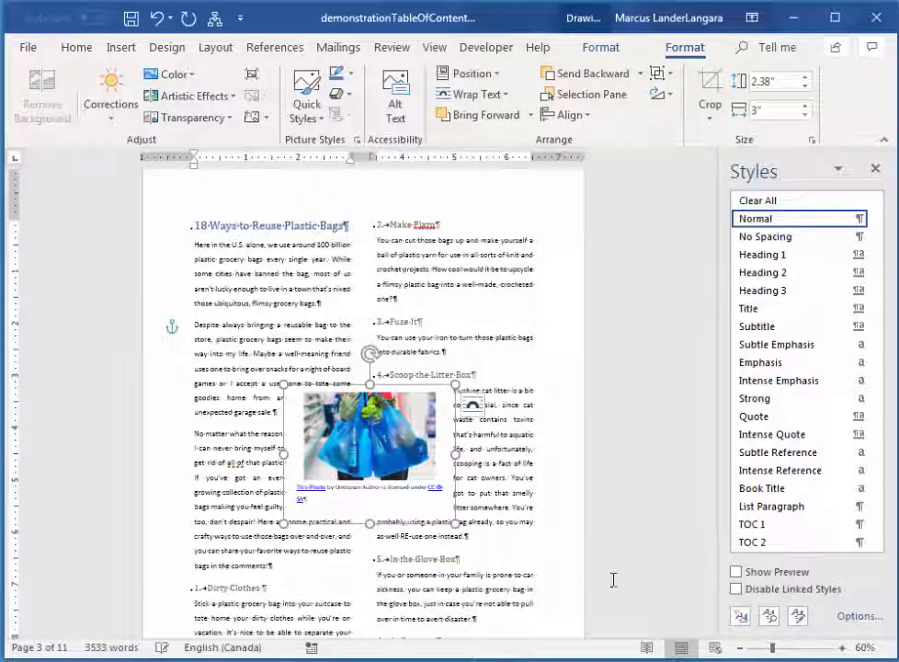
pyautogui.click(555, 427)
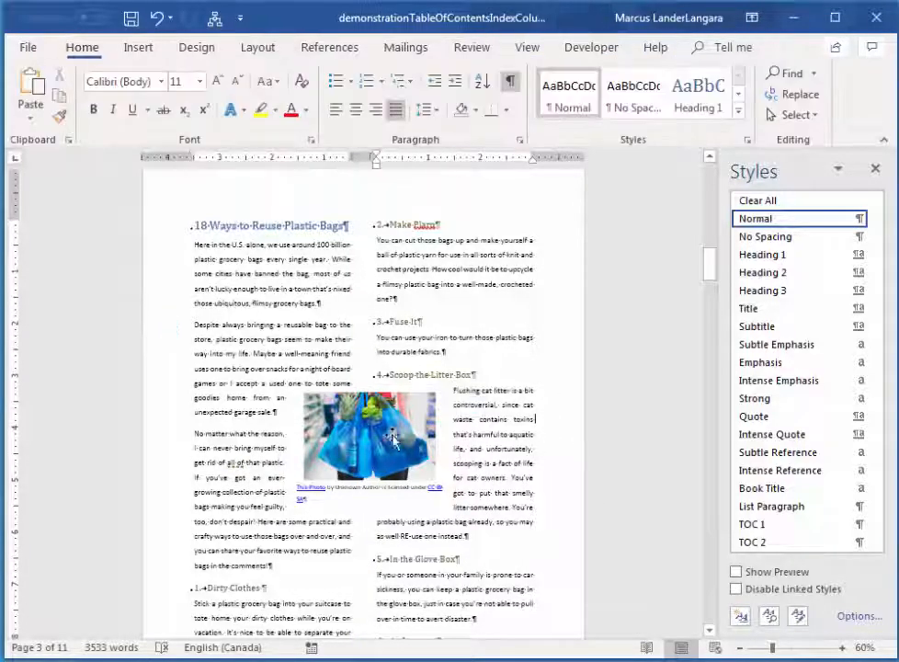
# Delete the author and licence attribution text beneath the plastic bags photo.
pyautogui.click(349, 488)
pyautogui.moveTo(315, 497); pyautogui.dragTo(307, 489)
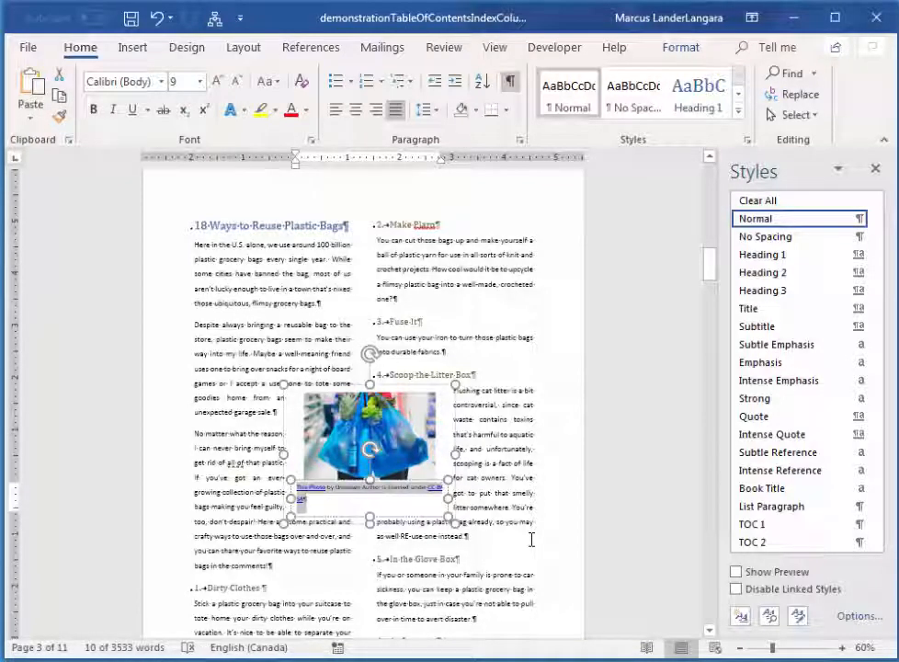
pyautogui.press('Delete')
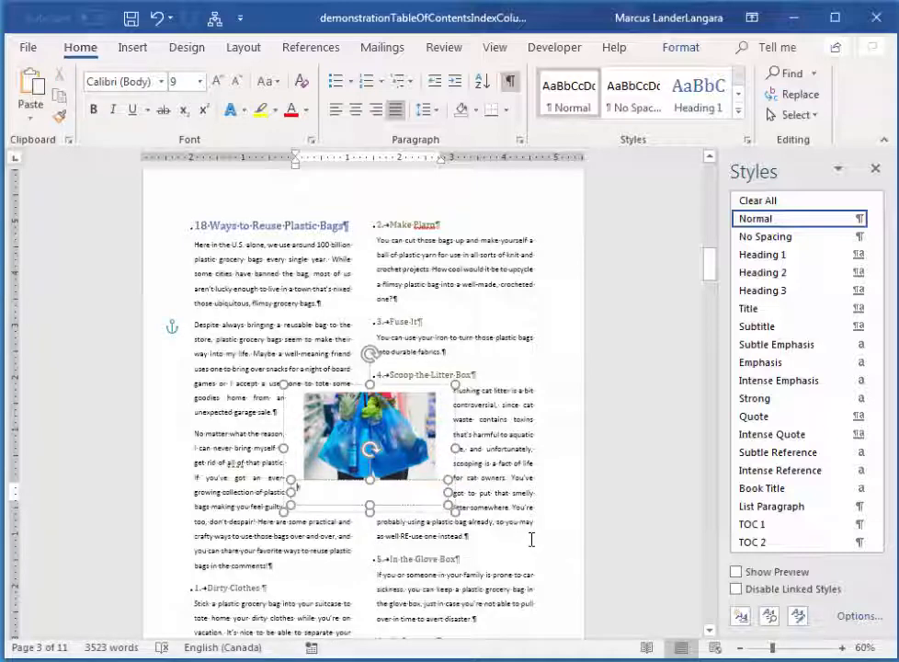
# Try to shorten the frame around the photo and its empty caption from the lower edge.
pyautogui.click(410, 416)
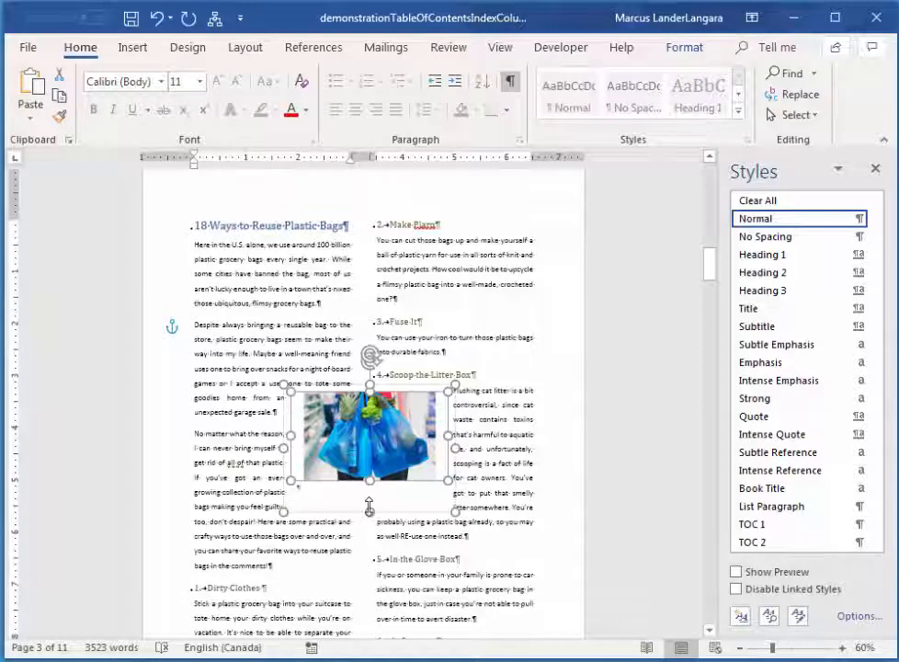
pyautogui.moveTo(367, 509); pyautogui.dragTo(368, 500)
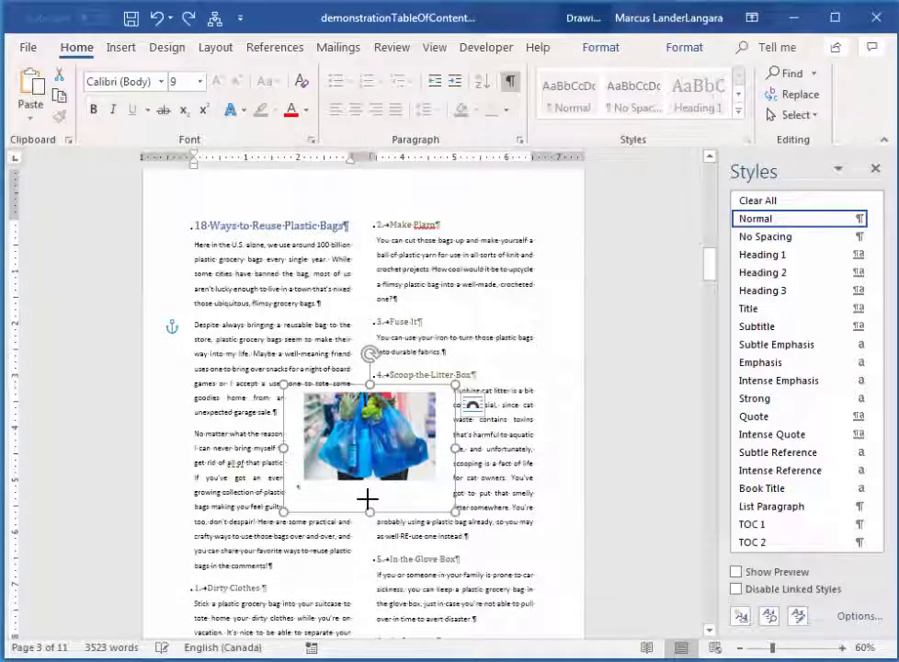
pyautogui.click(376, 478)
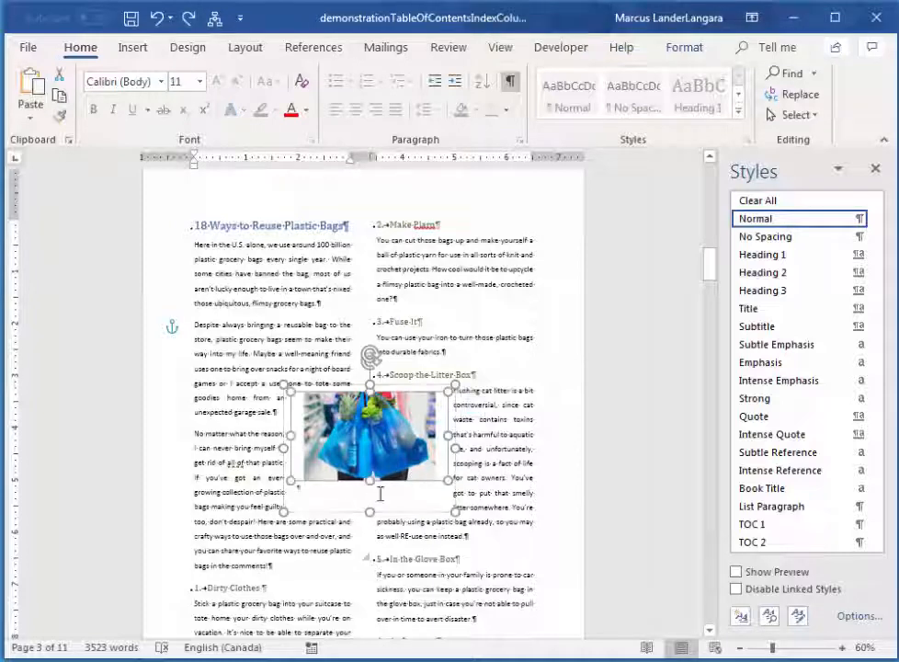
# Delete the empty caption text box beneath the plastic bags photo so the body text wraps around the photo alone.
pyautogui.click(332, 499)
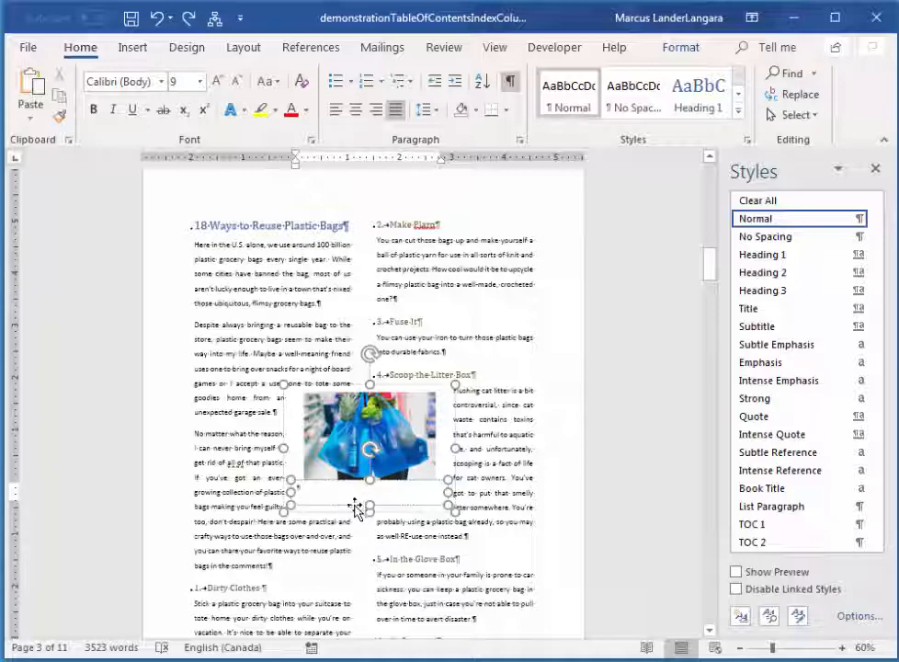
pyautogui.click(355, 506)
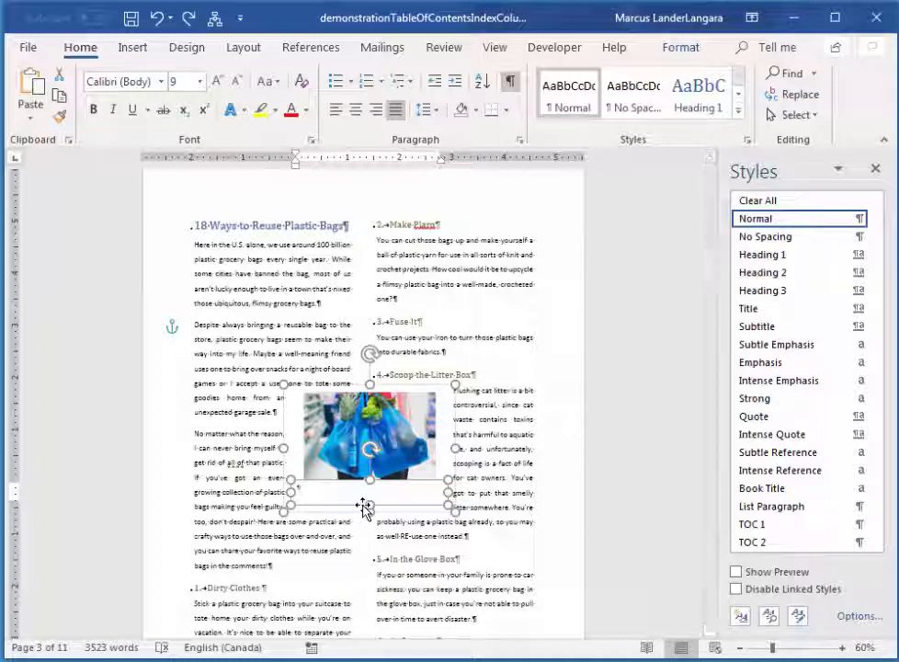
pyautogui.press('Delete')
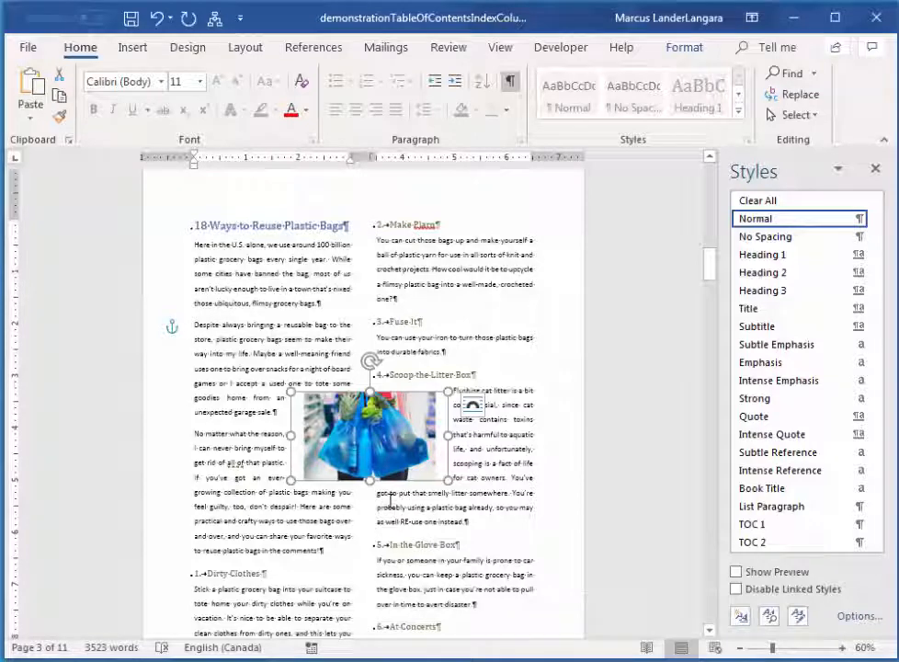
pyautogui.click(390, 501)
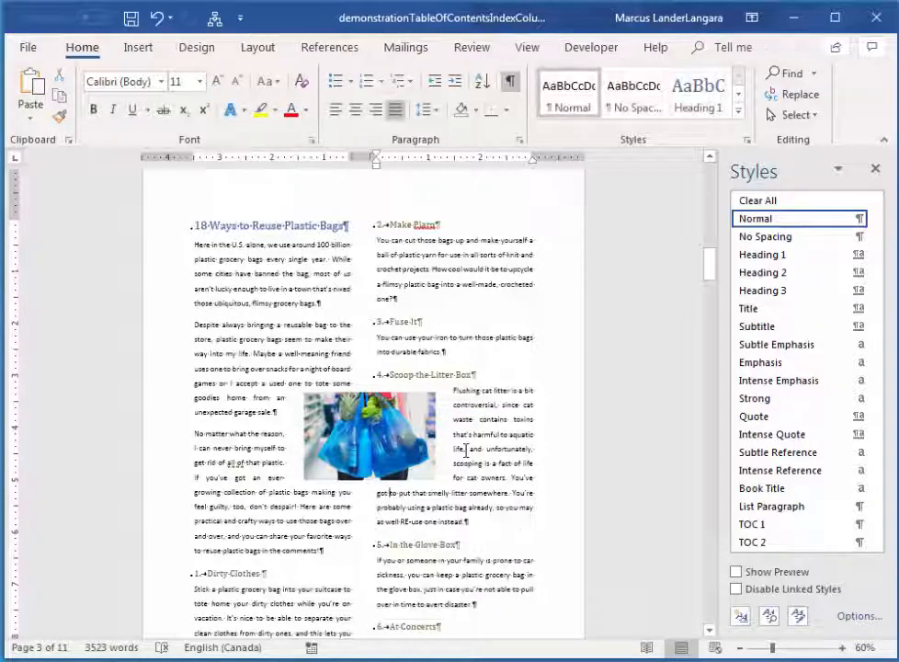
# Review the two-column layout of the following pages up to the start of "The 7 Germiest Public Places".
pyautogui.scroll(-8, 483, 408)
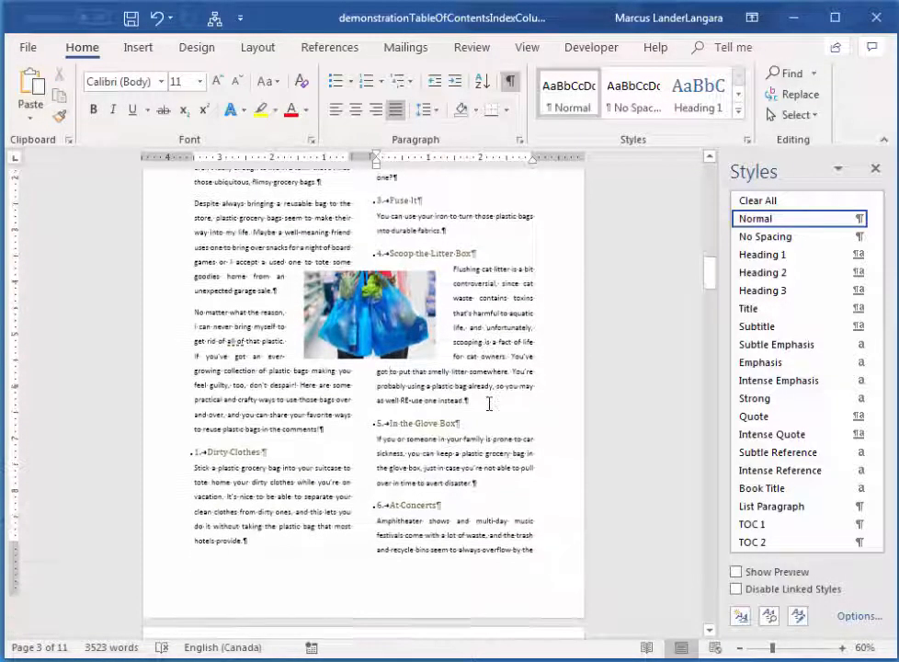
pyautogui.scroll(-15, 492, 416)
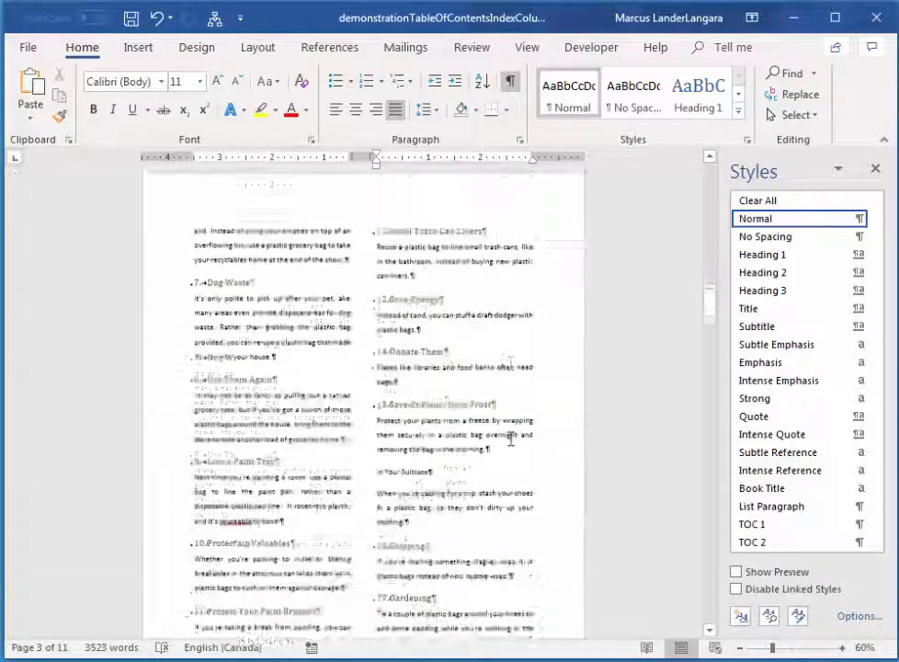
pyautogui.scroll(-17, 486, 448)
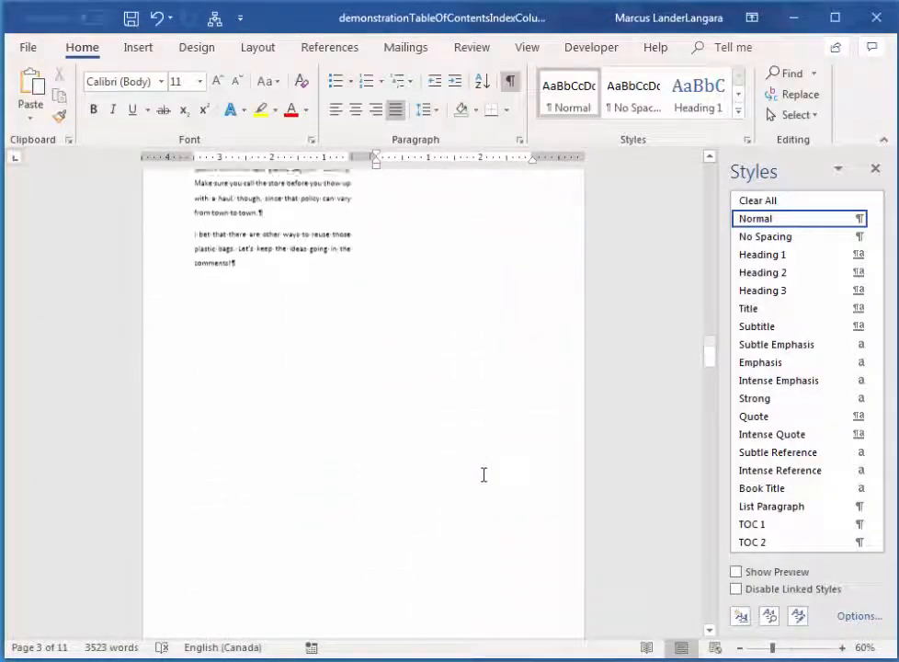
pyautogui.scroll(-5, 477, 479)
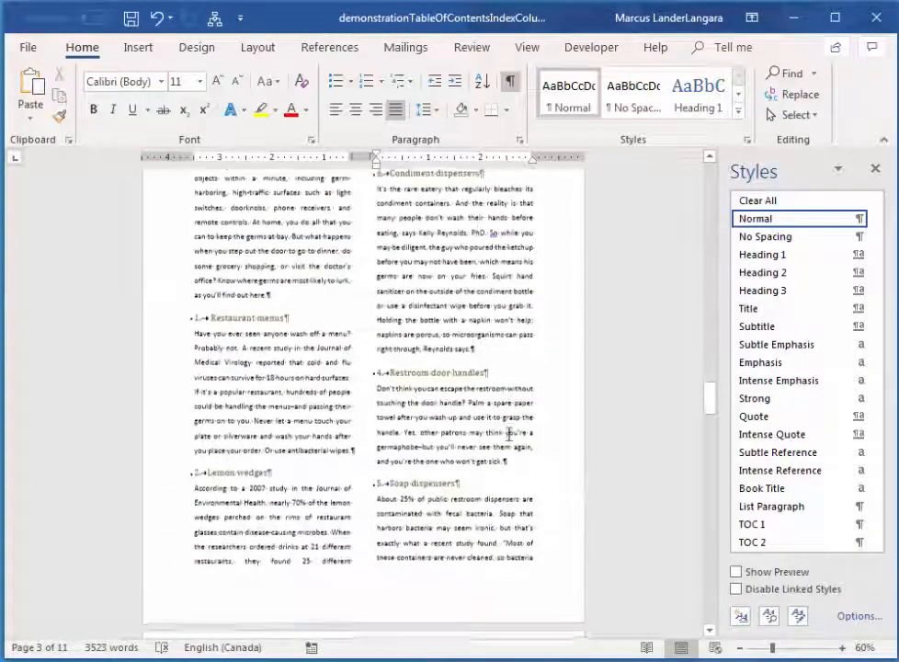
pyautogui.scroll(2, 333, 397)
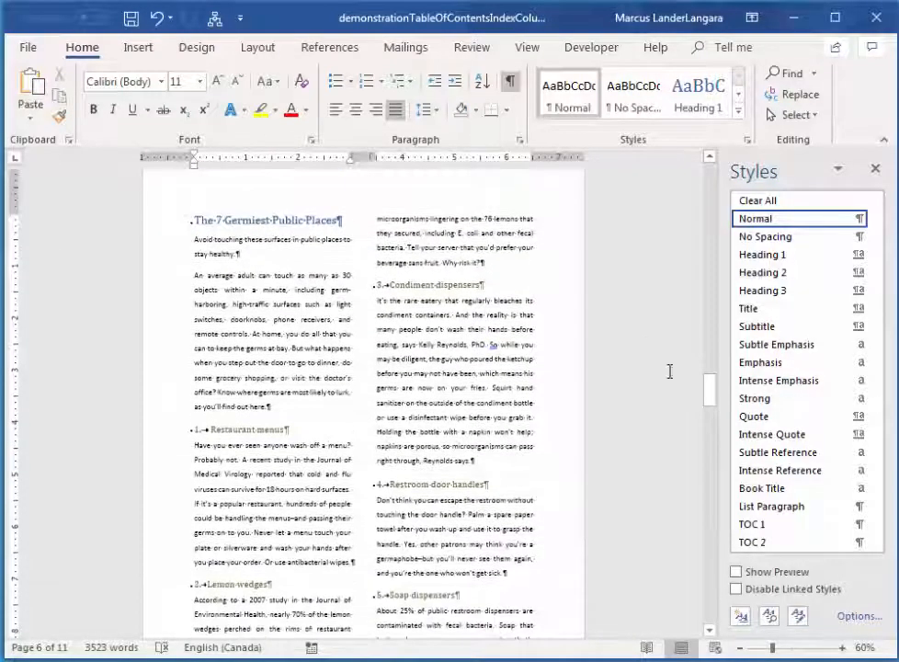
# Insert an online picture of cartoon germs on a purple background, found by searching "germs", in the "Restaurant menus" paragraph.
pyautogui.click(129, 48)
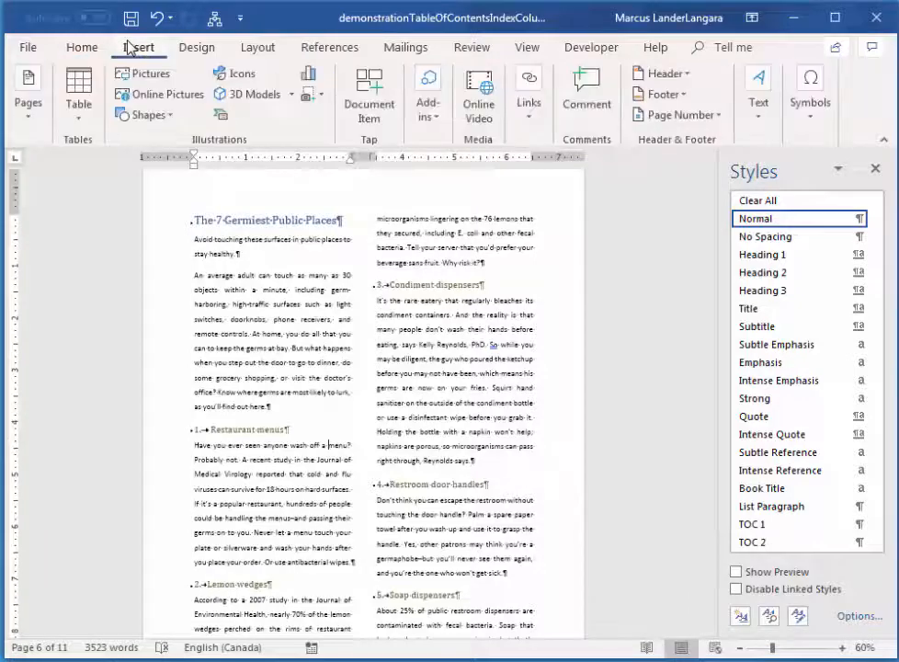
pyautogui.click(190, 99)
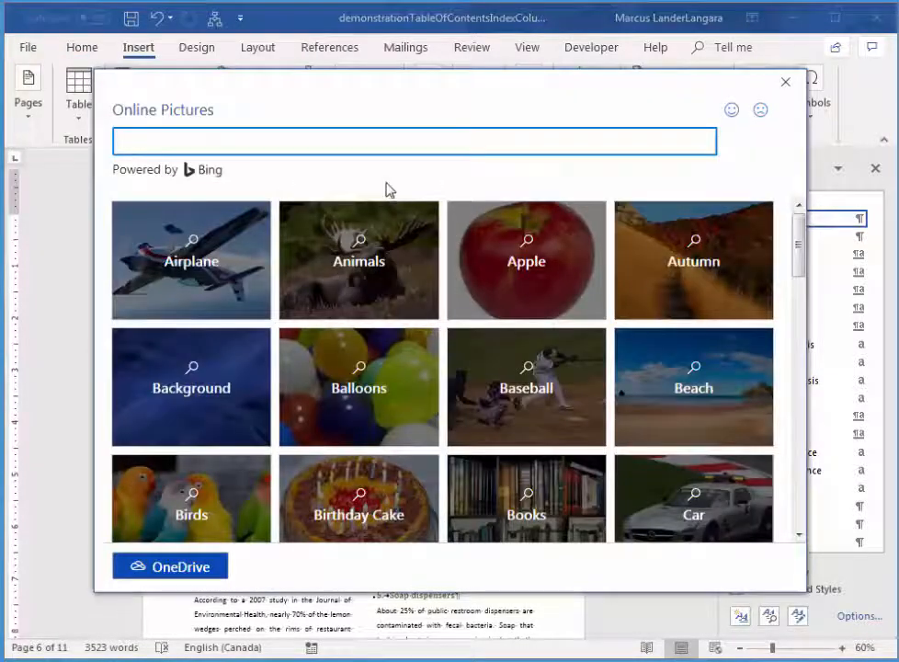
pyautogui.write('germs')
pyautogui.press('Return')
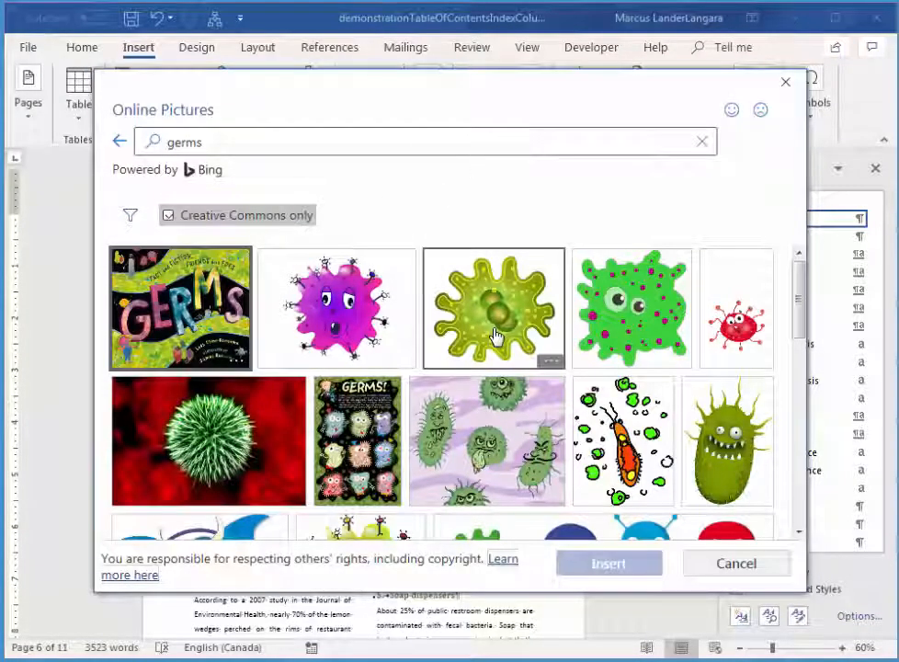
pyautogui.click(486, 446)
pyautogui.click(614, 567)
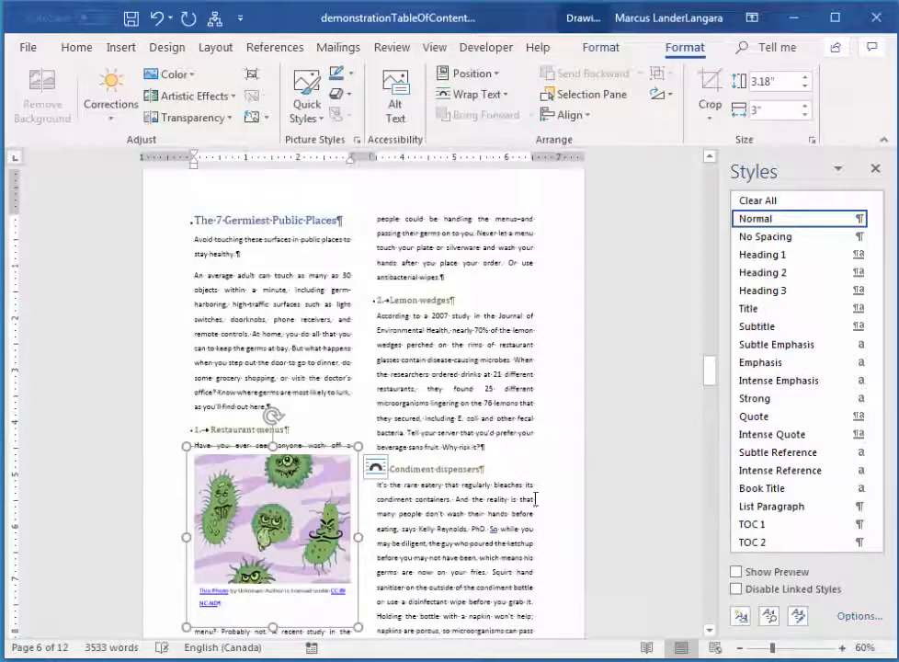
# Delete the attribution caption text box beneath the germs picture.
pyautogui.click(307, 589)
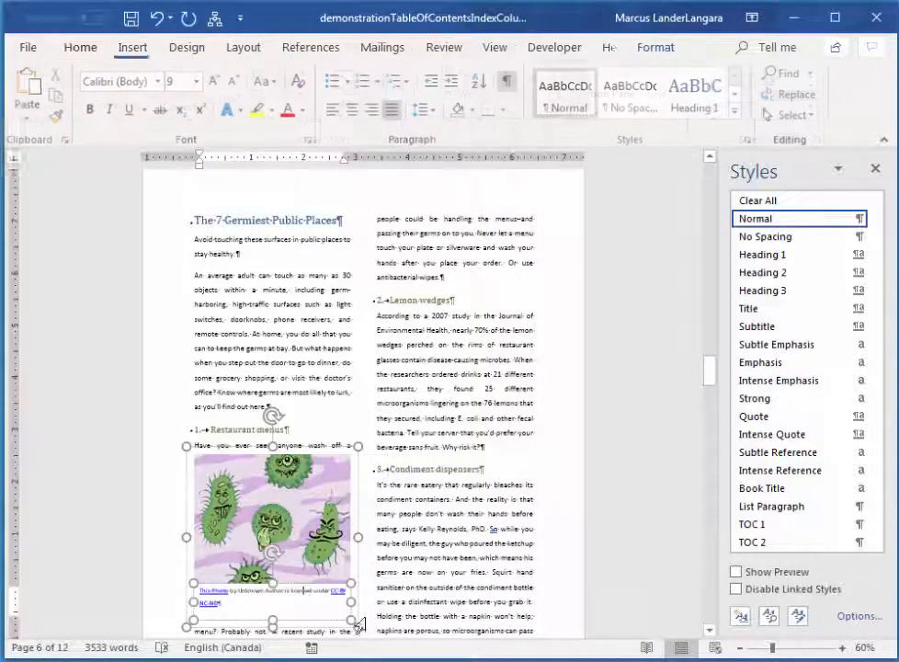
pyautogui.click(306, 621)
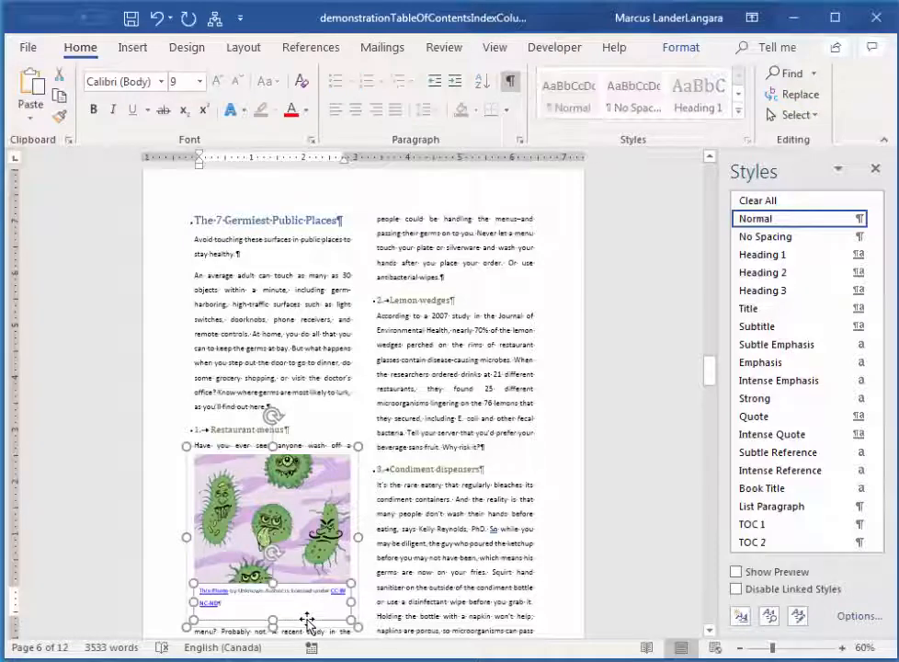
pyautogui.press('Delete')
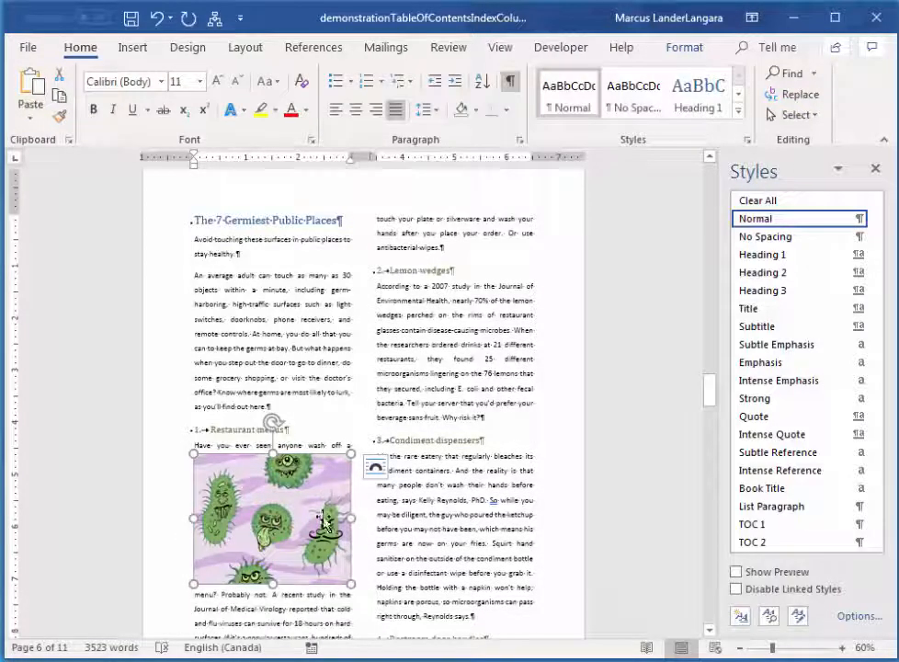
# Set the germs picture's text wrapping to Tight and move it between the two columns, beside the "Restaurant menus" heading.
pyautogui.click(680, 57)
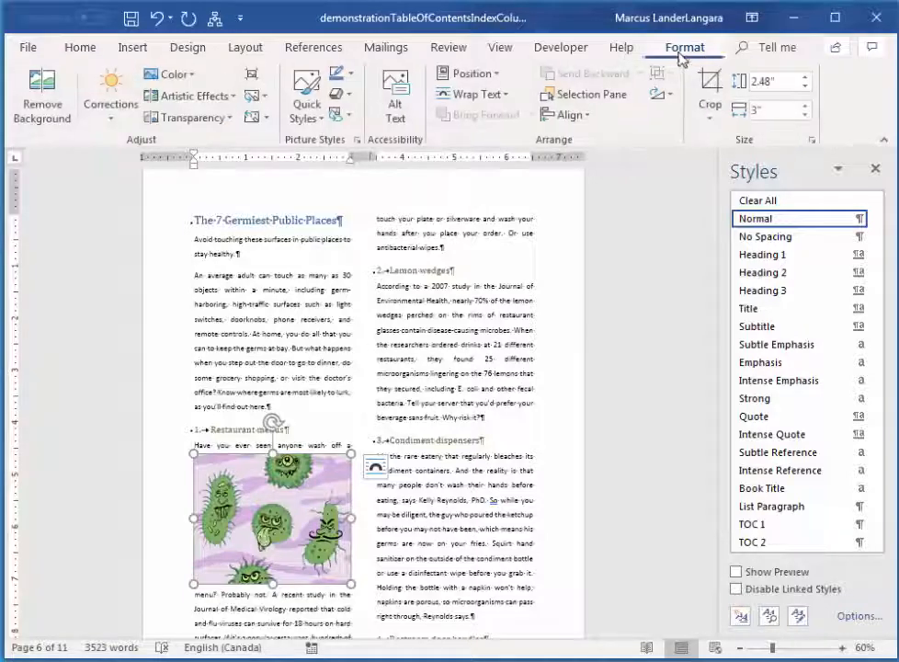
pyautogui.click(485, 95)
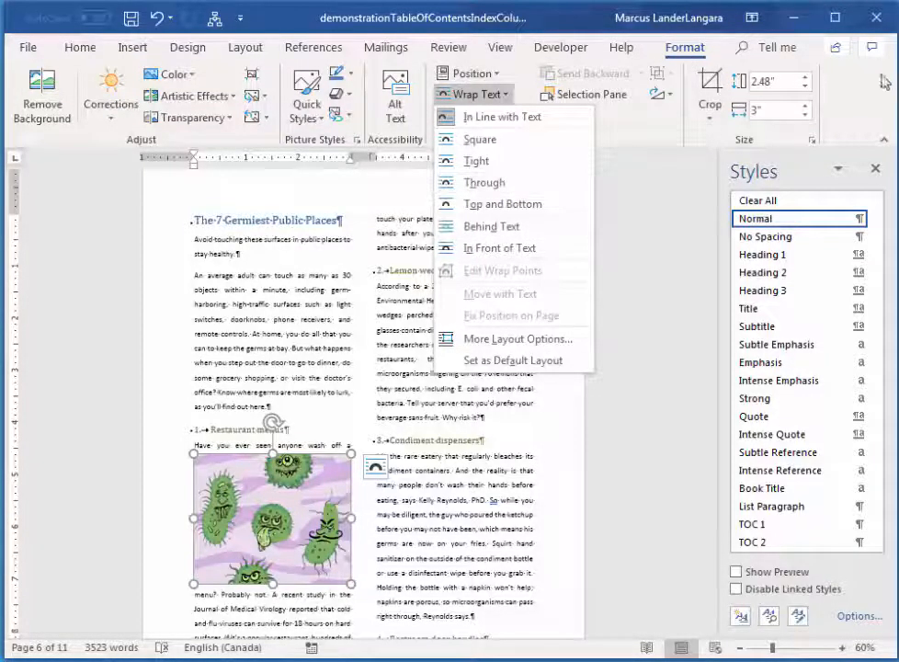
pyautogui.moveTo(2, 208); pyautogui.dragTo(0, 208)
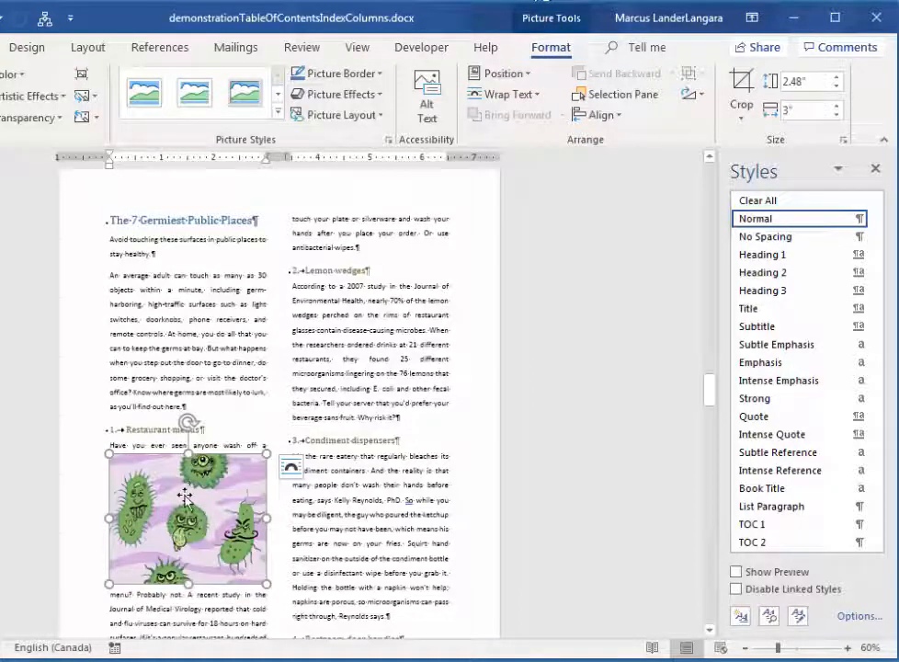
pyautogui.moveTo(0, 435)
pyautogui.mouseDown()
pyautogui.moveTo(11, 435)
pyautogui.moveTo(4, 439)
pyautogui.mouseUp()
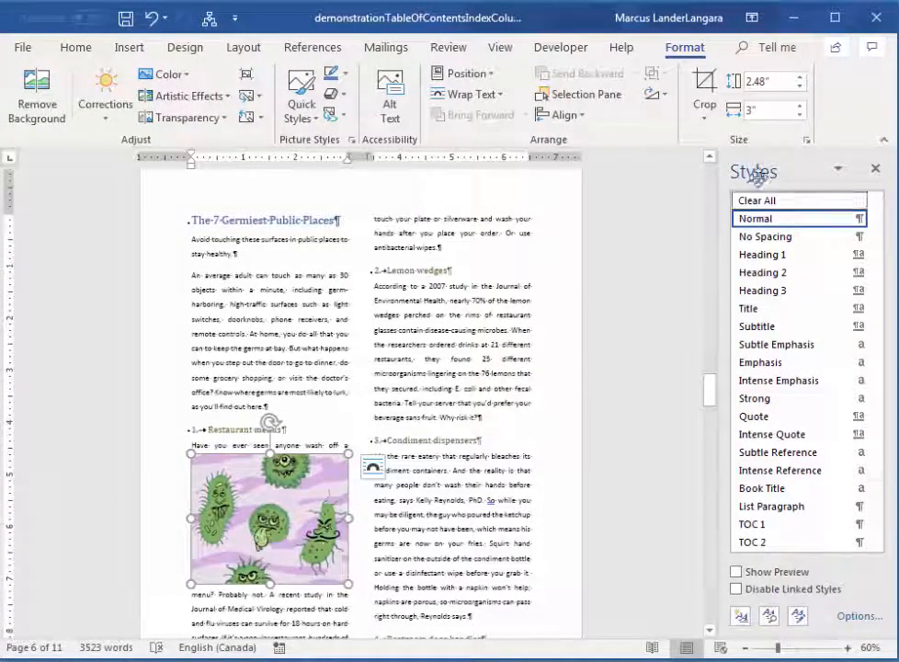
pyautogui.click(494, 100)
pyautogui.click(459, 161)
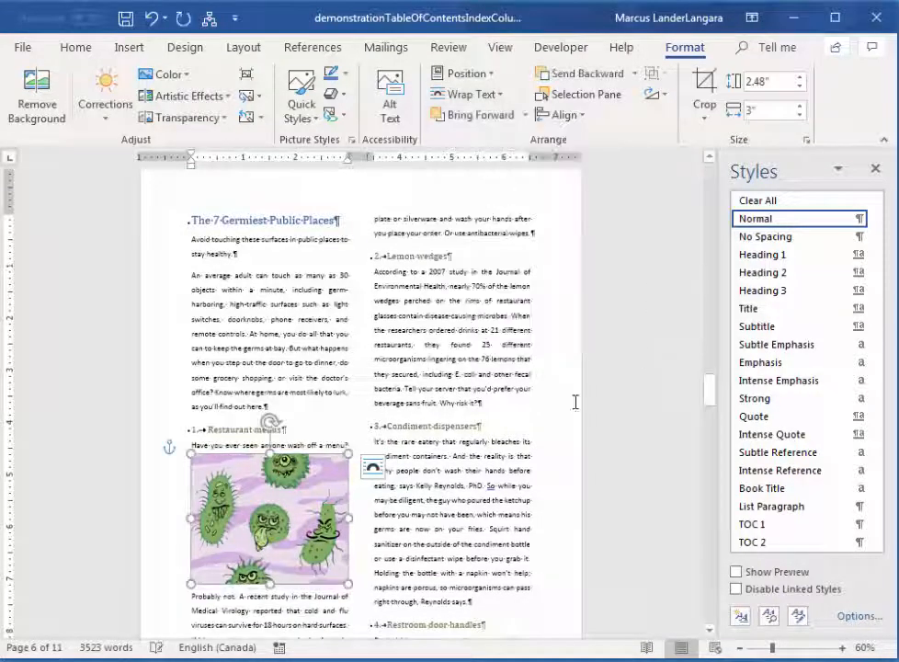
pyautogui.moveTo(304, 497); pyautogui.dragTo(379, 427)
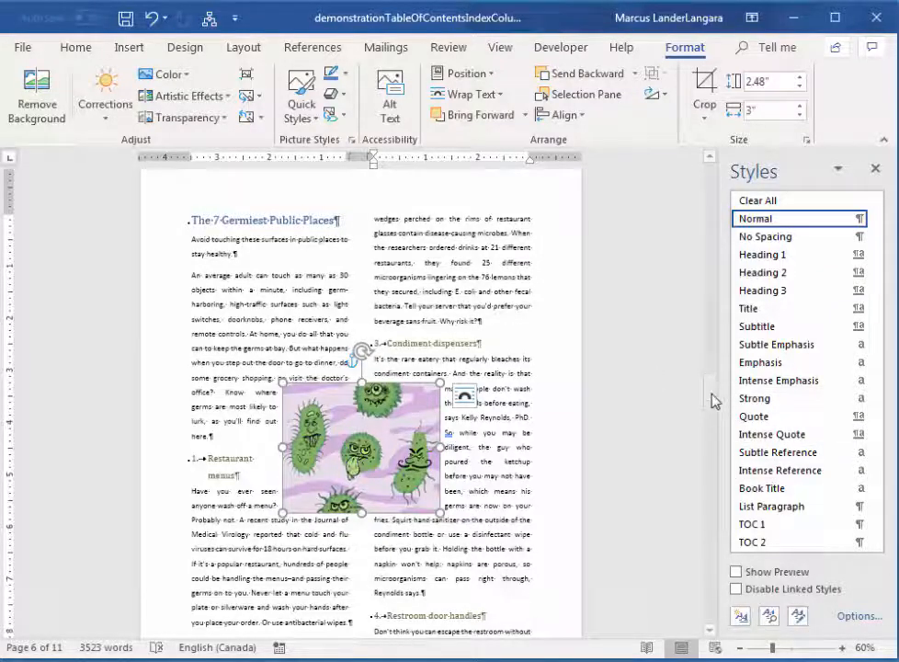
# Insert the online beach umbrella picture, found by searching "vacation", in the opening paragraph of "Stay Healthy on Vacation".
pyautogui.moveTo(710, 401); pyautogui.dragTo(707, 477)
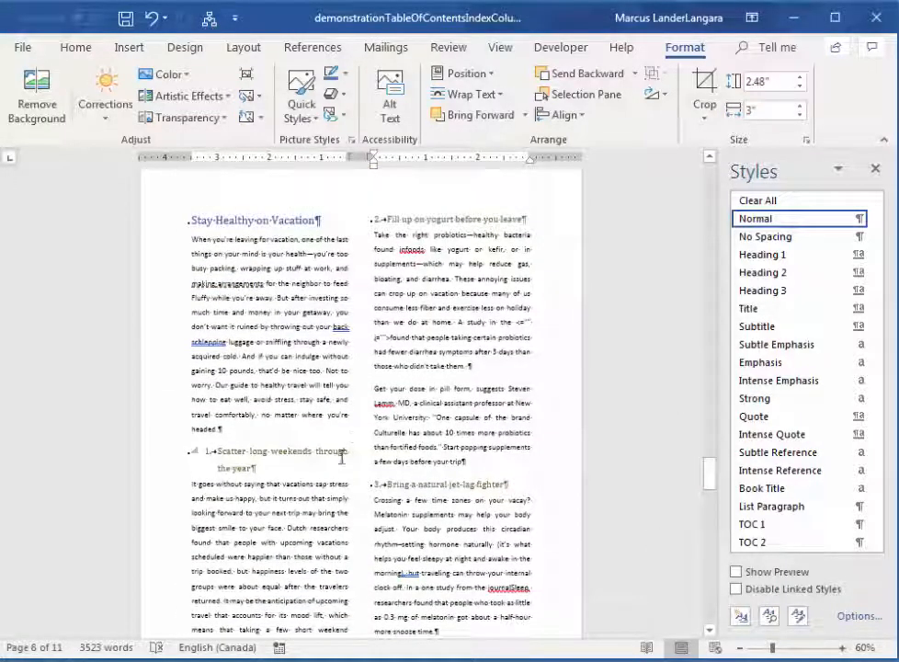
pyautogui.click(352, 411)
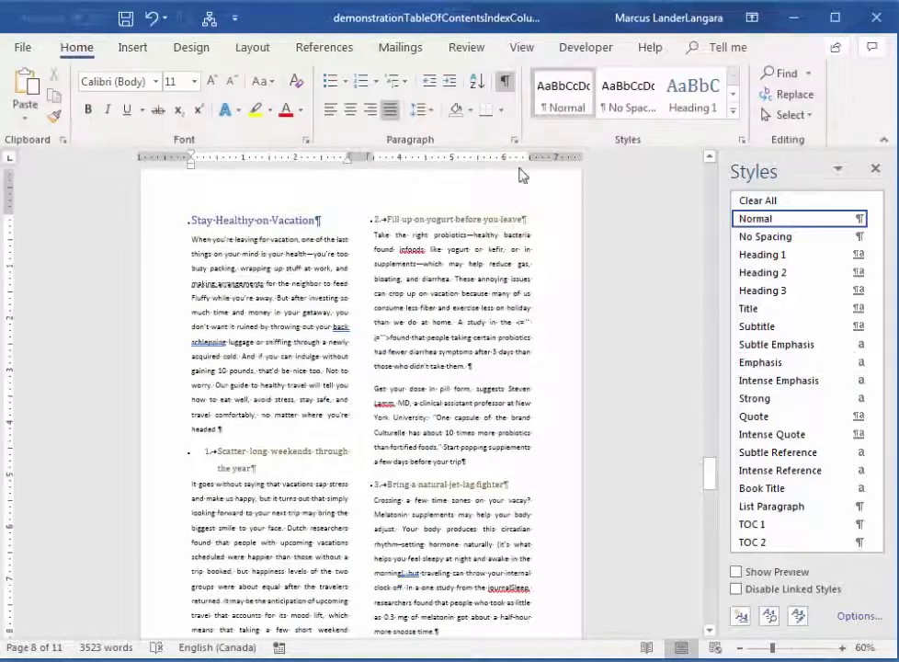
pyautogui.click(132, 47)
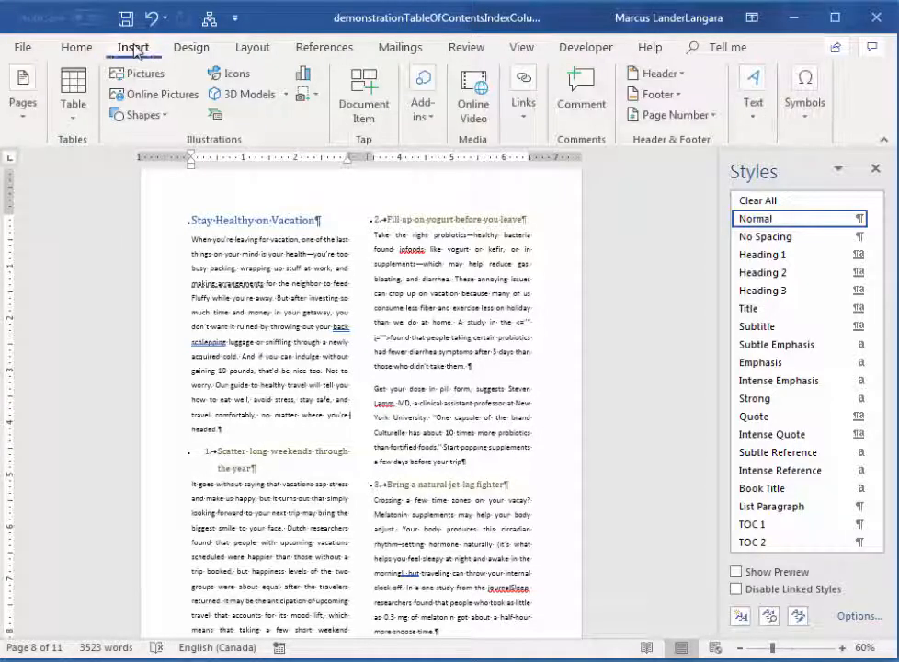
pyautogui.click(138, 94)
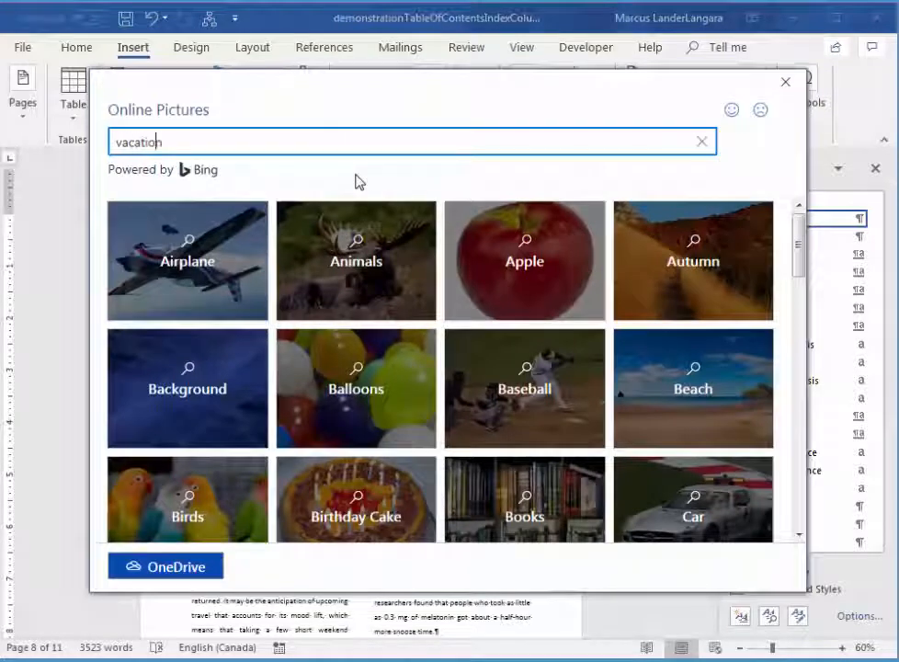
pyautogui.press('Return')
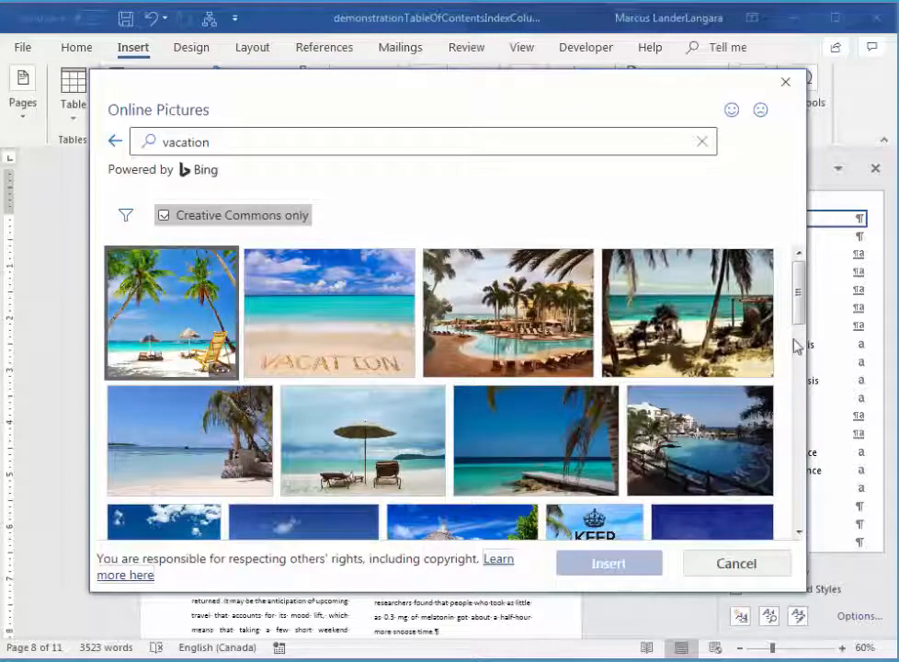
pyautogui.click(368, 448)
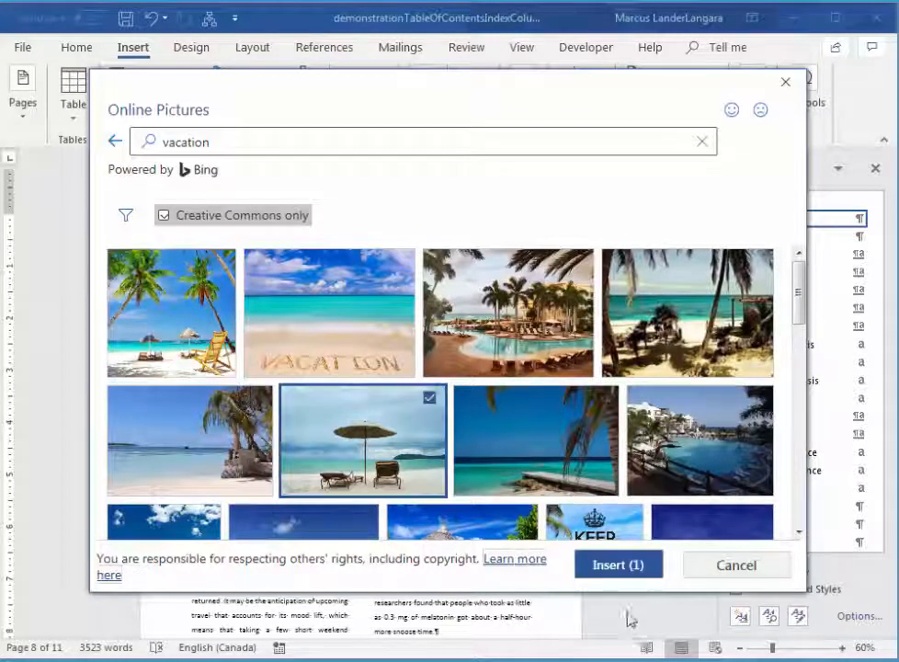
pyautogui.click(620, 580)
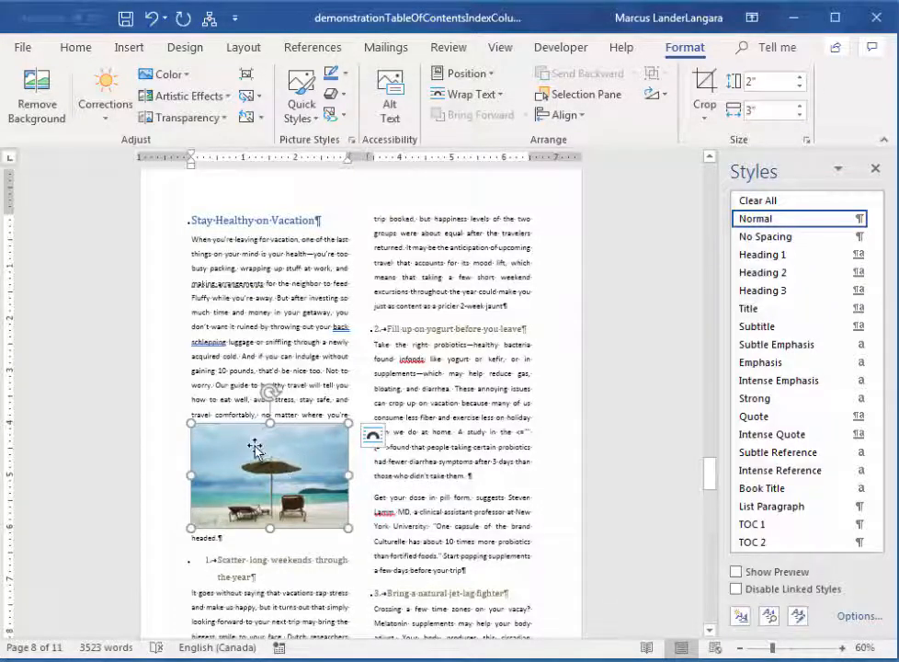
# Set the beach picture's text wrapping to Tight and place it between the two columns, beside the "Scatter long weekends" heading.
pyautogui.moveTo(255, 448); pyautogui.dragTo(301, 458)
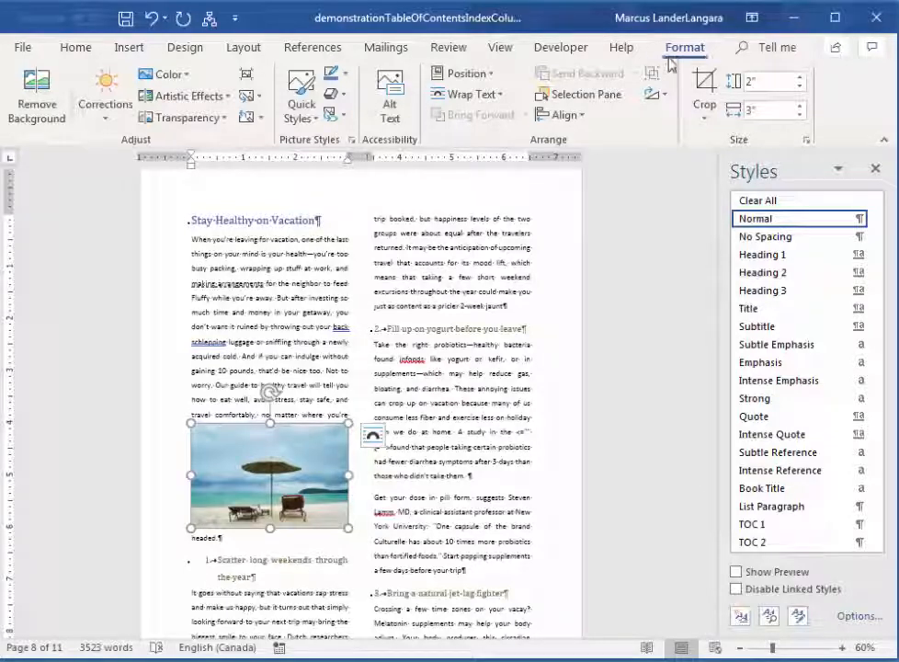
pyautogui.click(471, 94)
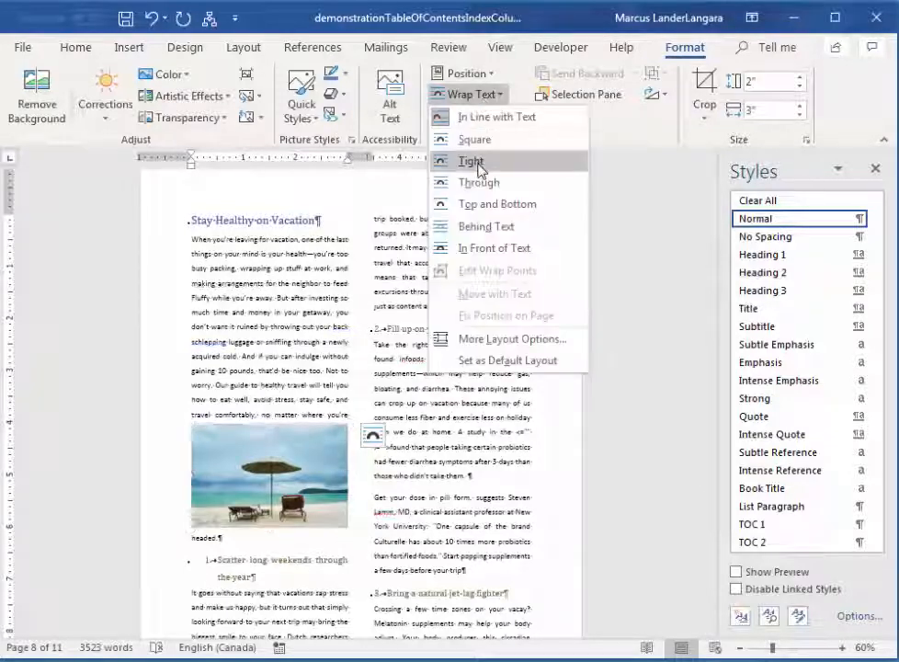
pyautogui.click(468, 161)
pyautogui.moveTo(295, 467); pyautogui.dragTo(374, 500)
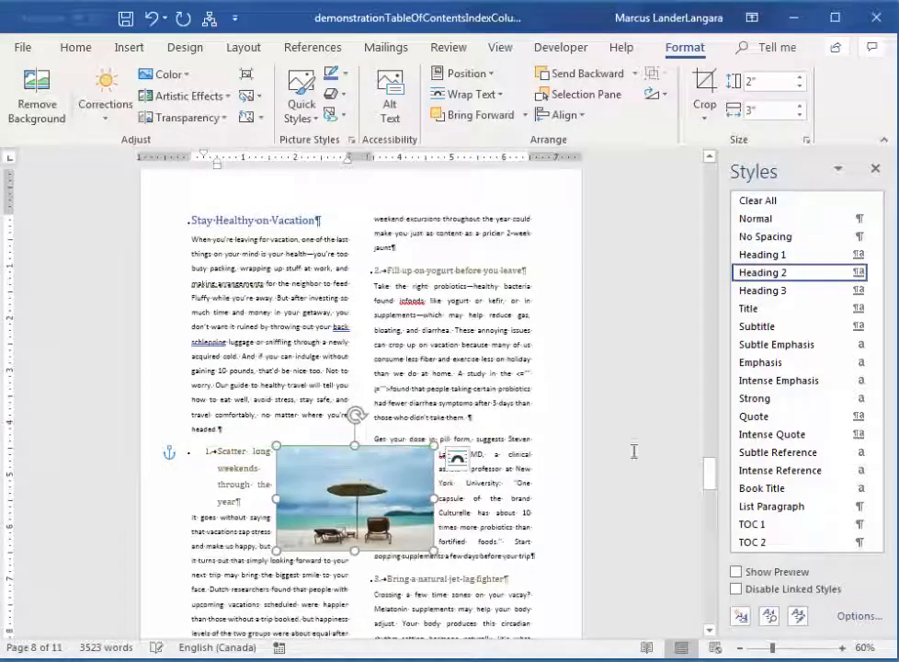
pyautogui.moveTo(711, 473)
pyautogui.mouseDown()
pyautogui.moveTo(708, 538)
pyautogui.moveTo(711, 479)
pyautogui.mouseUp()
pyautogui.moveTo(362, 482); pyautogui.dragTo(363, 464)
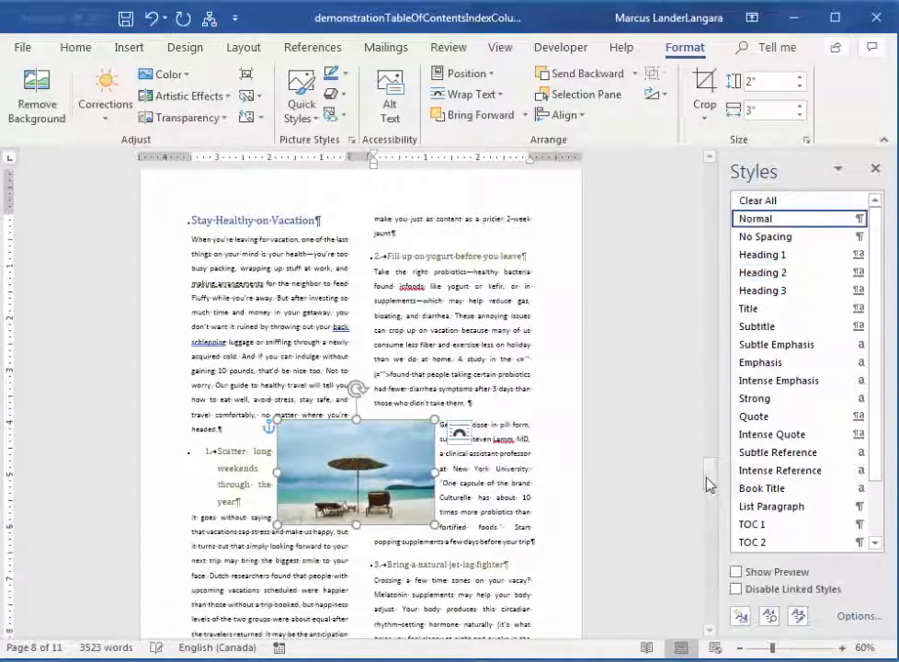
# Update the table of contents at the start of the document, choosing to update page numbers only.
pyautogui.moveTo(709, 477); pyautogui.dragTo(726, 384)
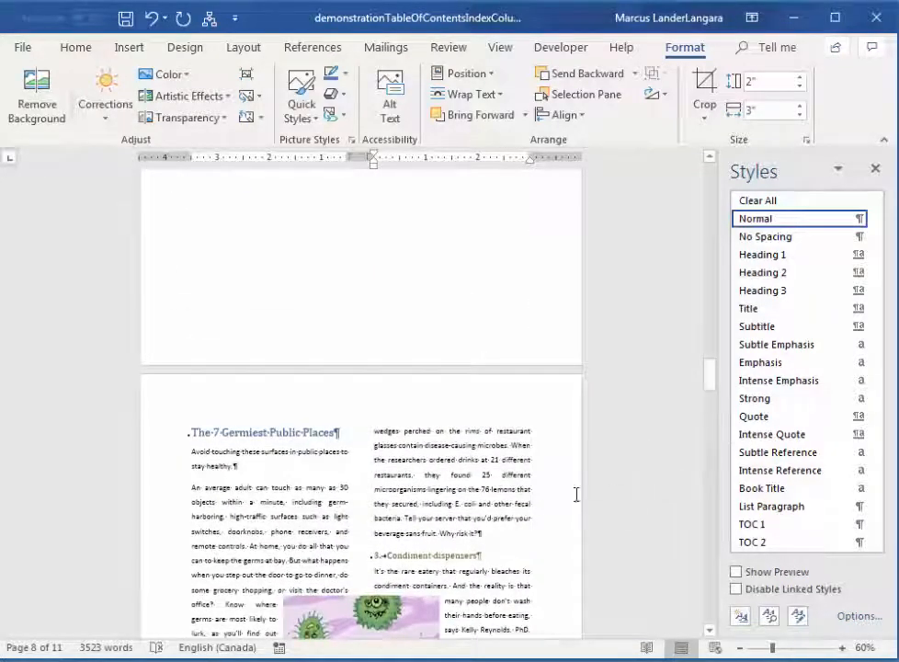
pyautogui.moveTo(711, 377); pyautogui.dragTo(707, 402)
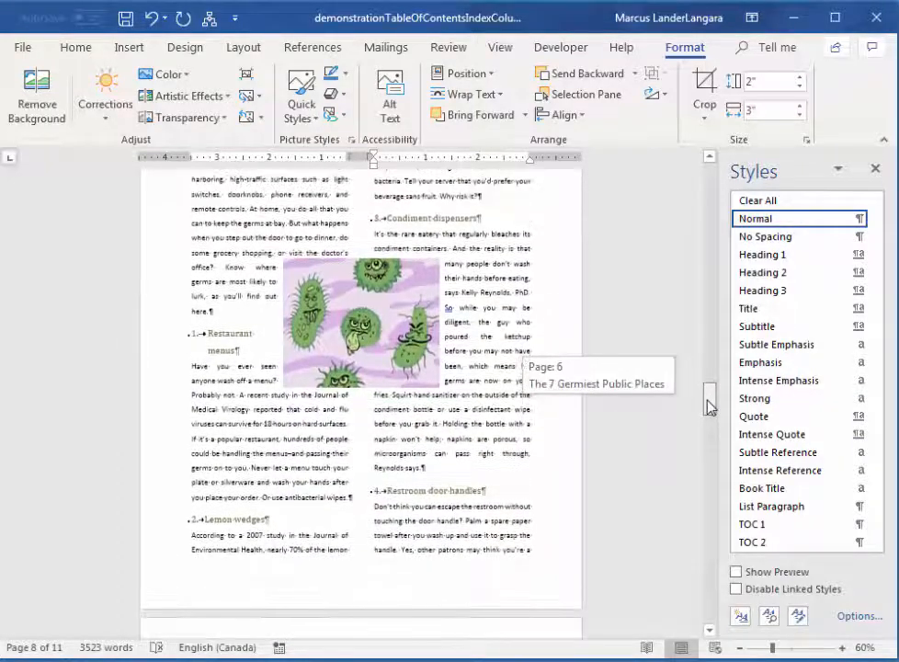
pyautogui.click(517, 459)
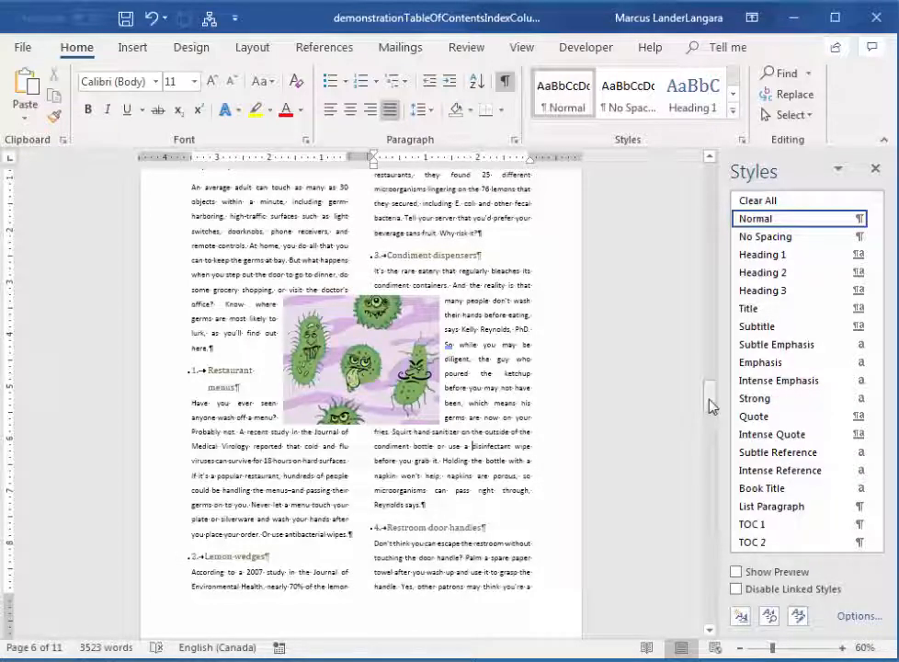
pyautogui.moveTo(713, 405); pyautogui.dragTo(726, 230)
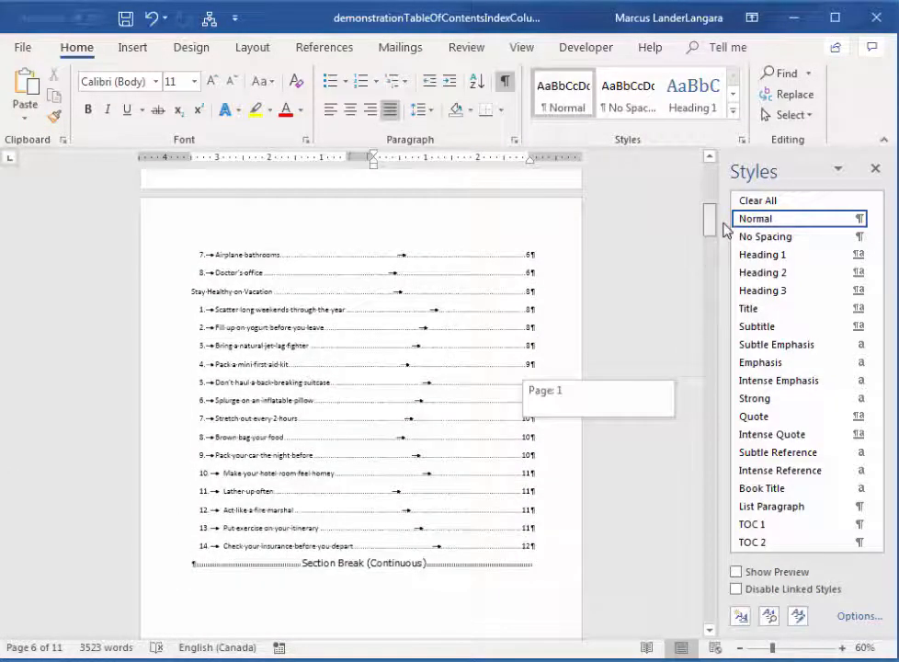
pyautogui.moveTo(727, 230); pyautogui.dragTo(725, 198)
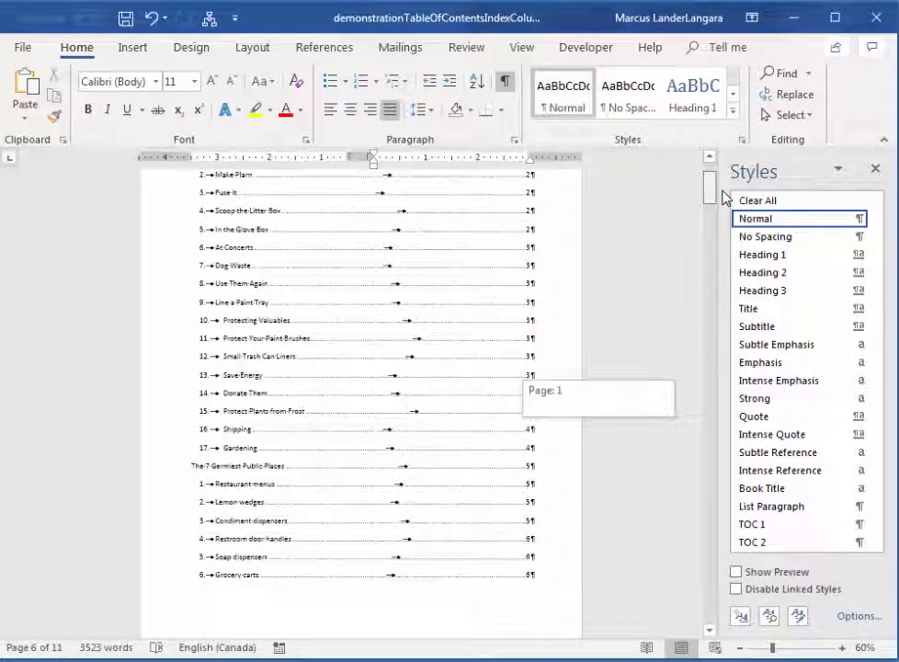
pyautogui.moveTo(726, 197); pyautogui.dragTo(724, 198)
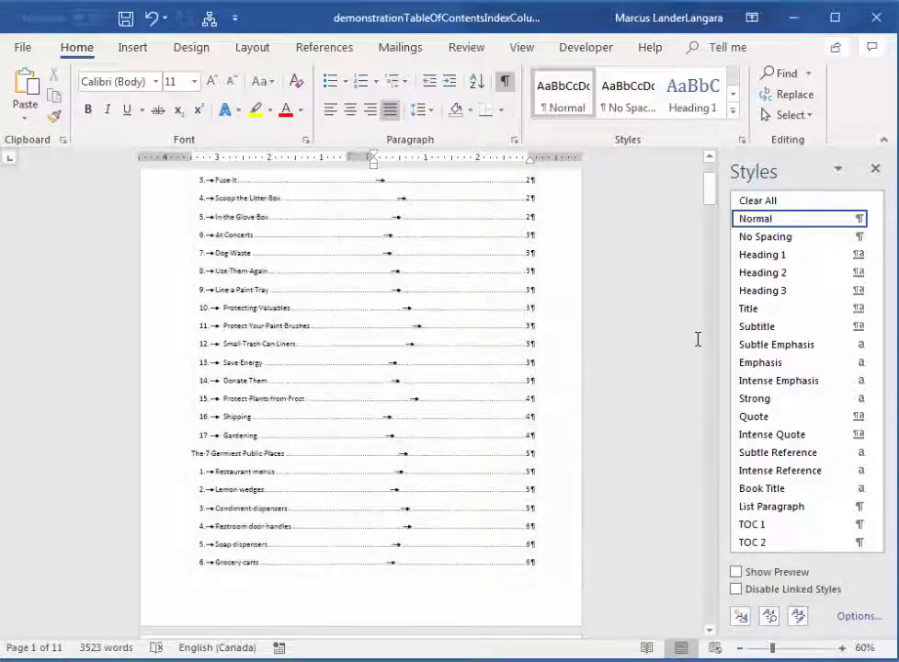
pyautogui.moveTo(715, 198); pyautogui.dragTo(709, 177)
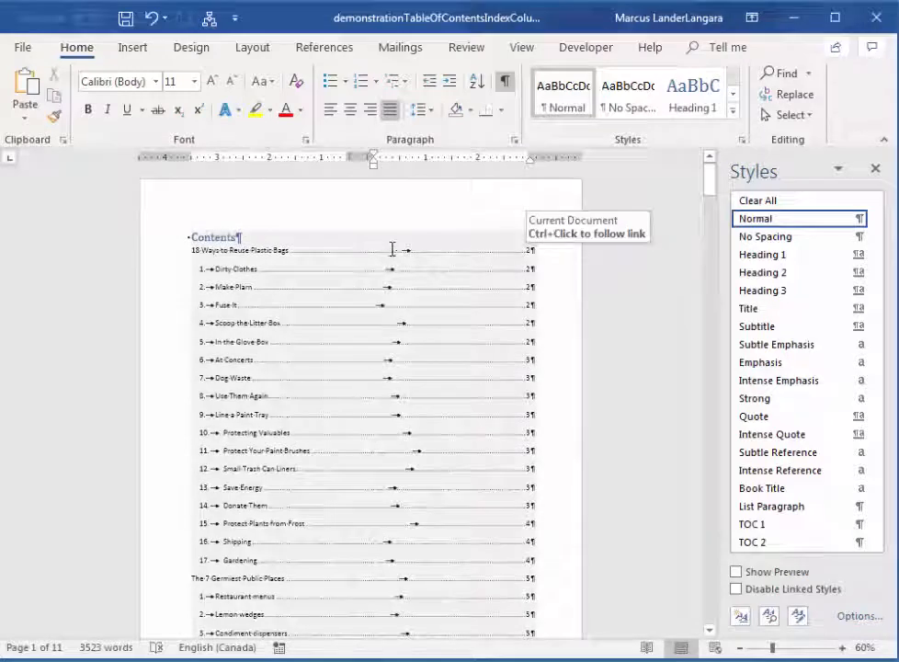
pyautogui.click(329, 272)
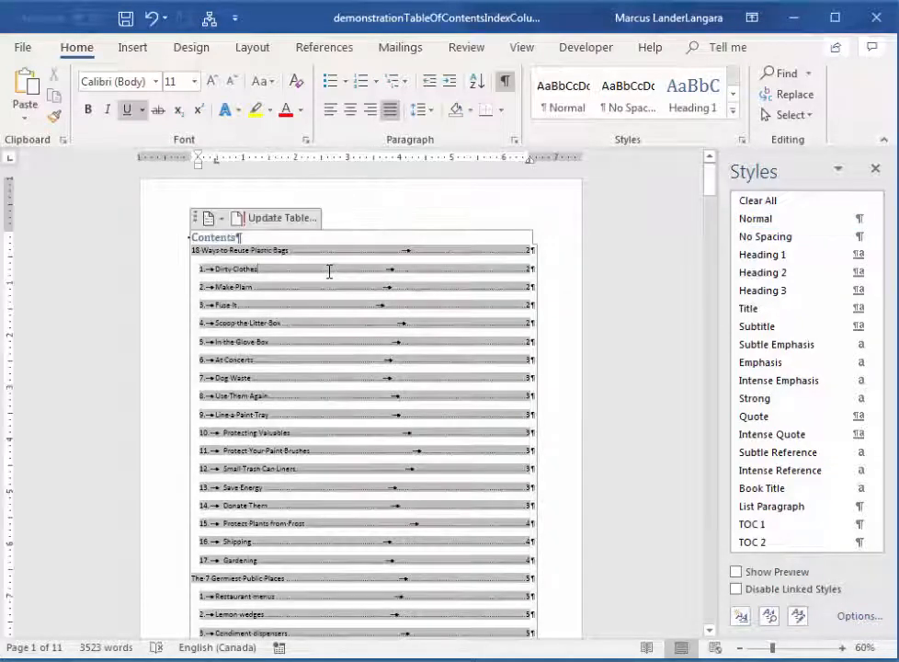
pyautogui.click(270, 219)
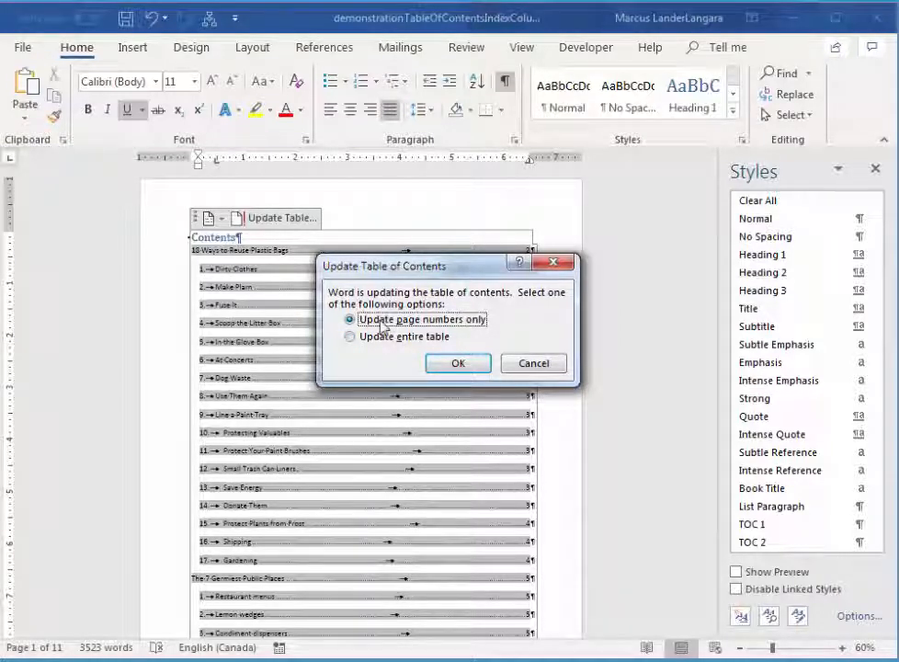
pyautogui.click(463, 368)
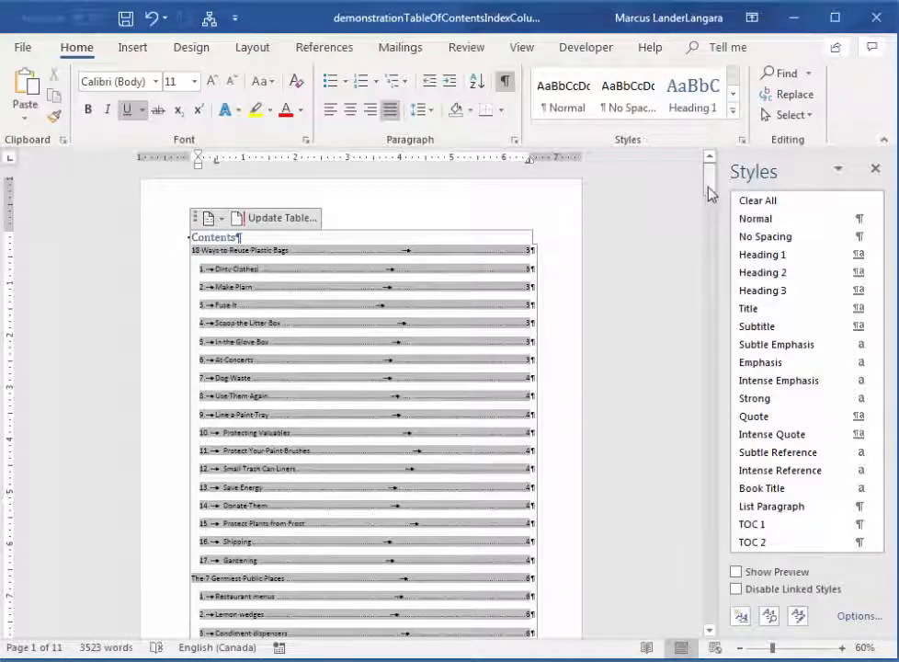
# Check the page numbers throughout the table of contents down to the section break.
pyautogui.moveTo(711, 193); pyautogui.dragTo(711, 201)
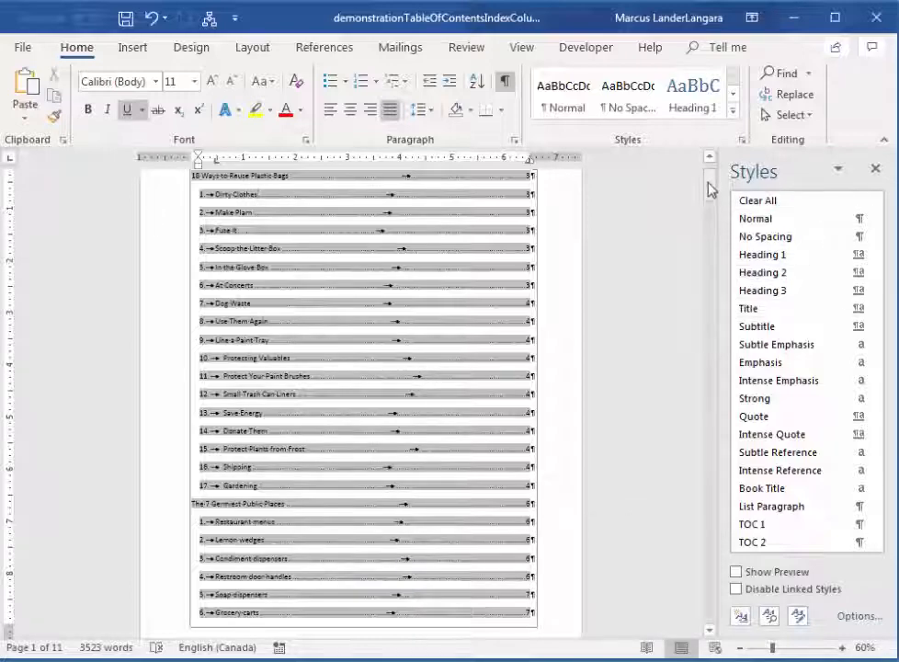
pyautogui.moveTo(711, 189); pyautogui.dragTo(708, 251)
pyautogui.moveTo(706, 239); pyautogui.dragTo(715, 217)
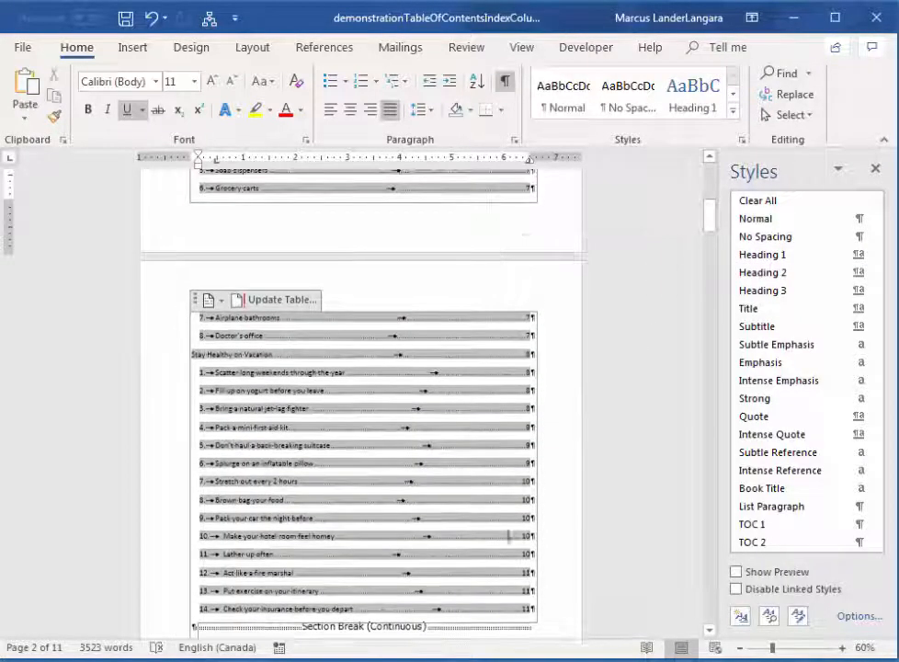